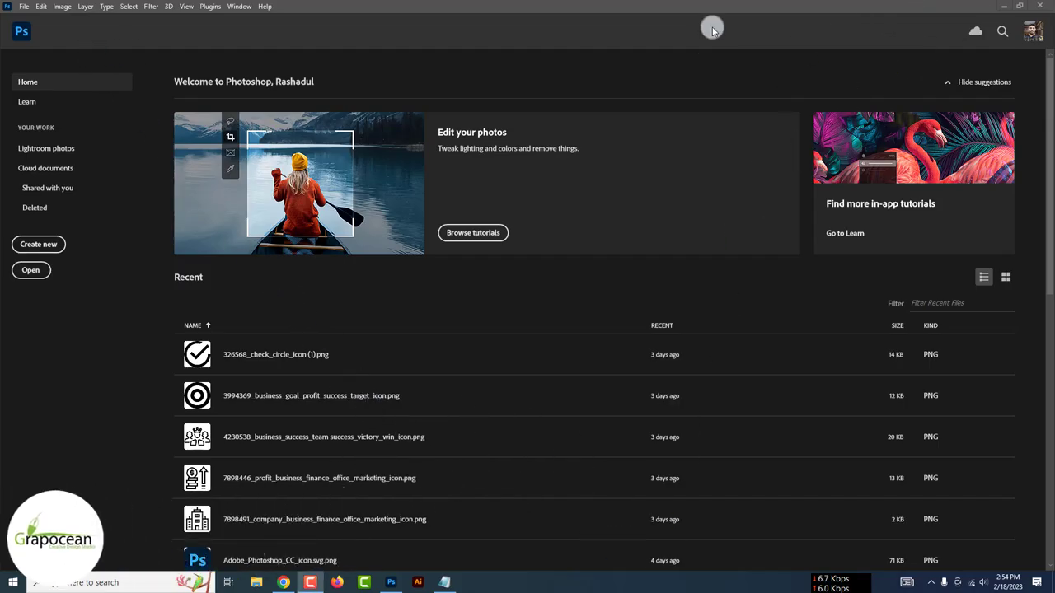
# Create a new 8.5 × 11 inch, 300 ppi document named 'Tshirt Design'.
pyautogui.click(48, 246)
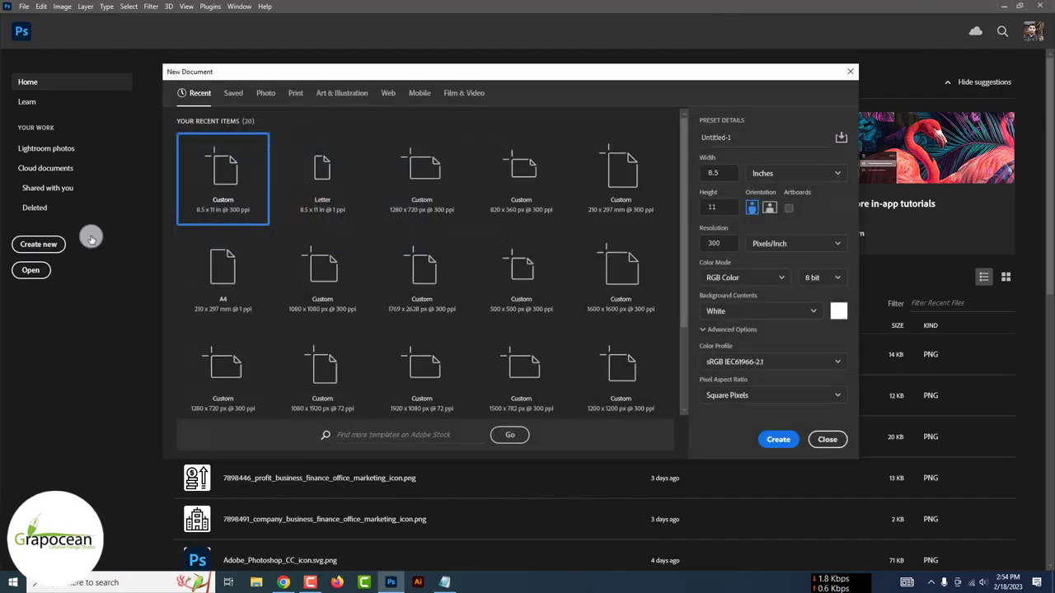
pyautogui.click(737, 137)
pyautogui.write('Tshirt ')
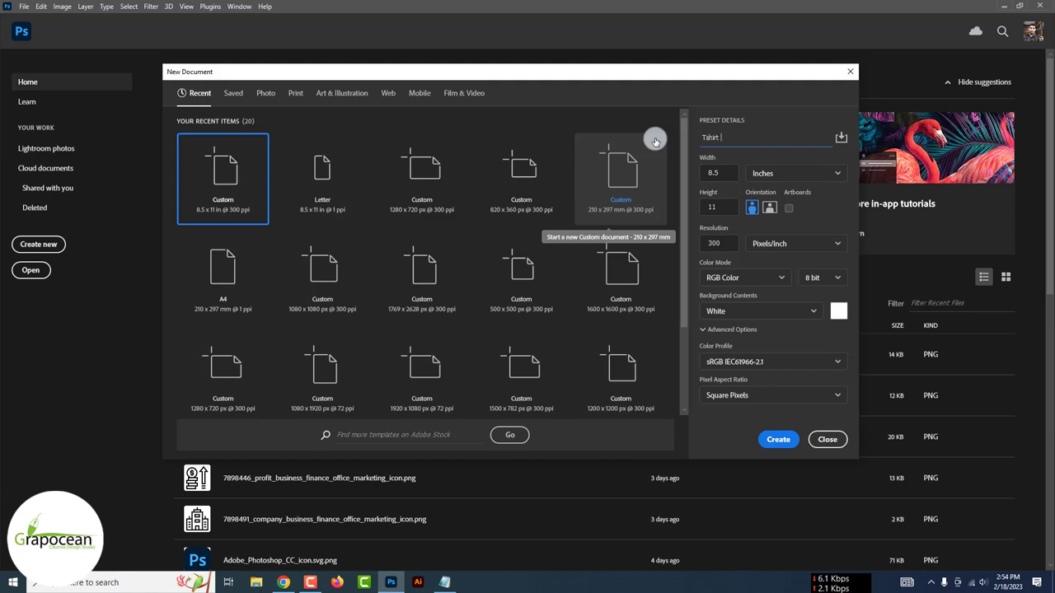
pyautogui.write('Design')
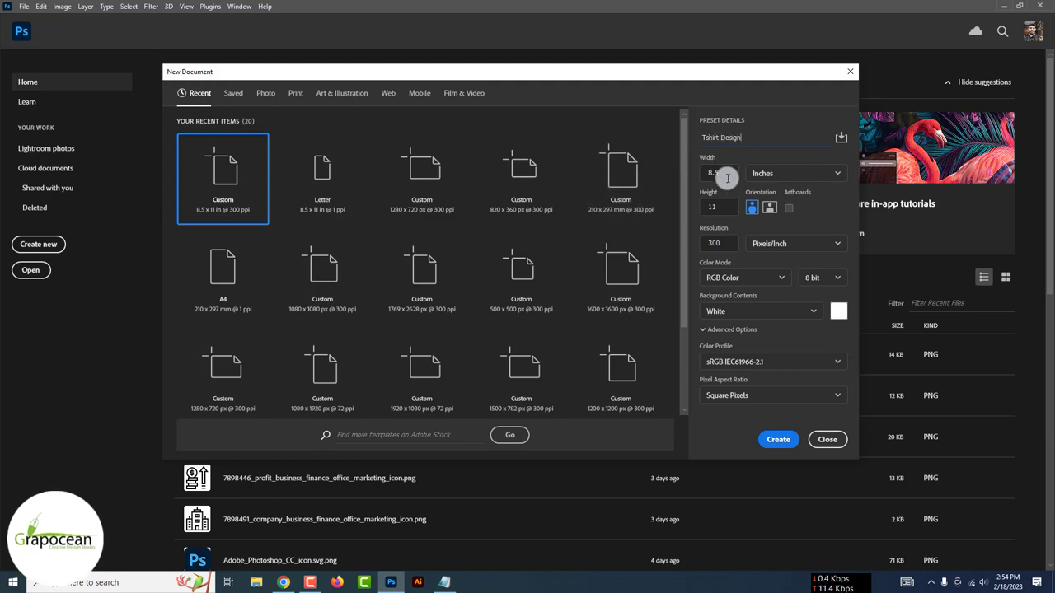
pyautogui.click(777, 439)
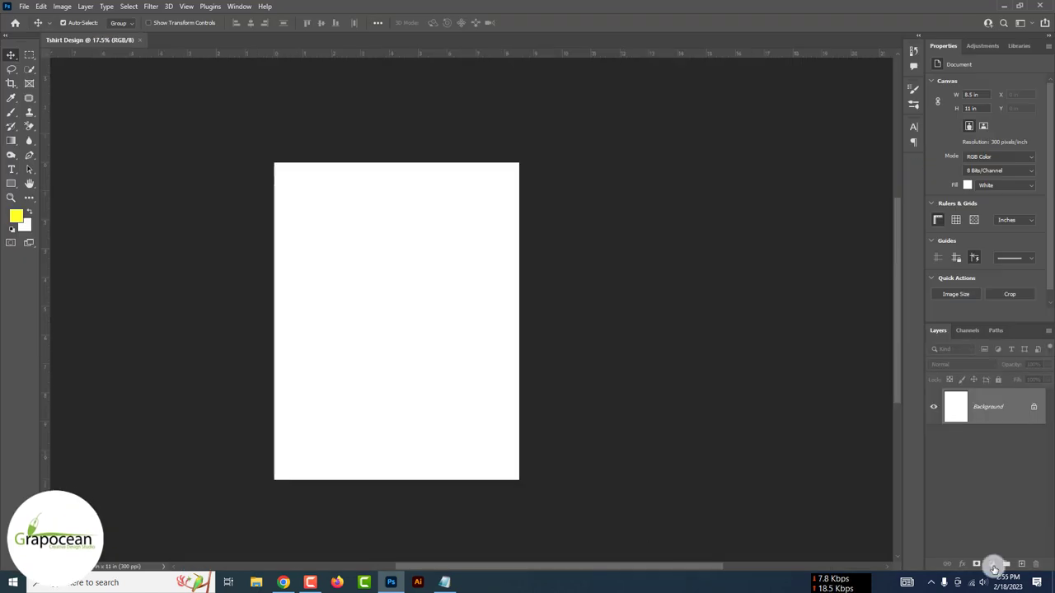
# Cover the canvas with a near-black Solid Color fill layer.
pyautogui.click(991, 563)
pyautogui.click(1002, 367)
pyautogui.click(954, 218)
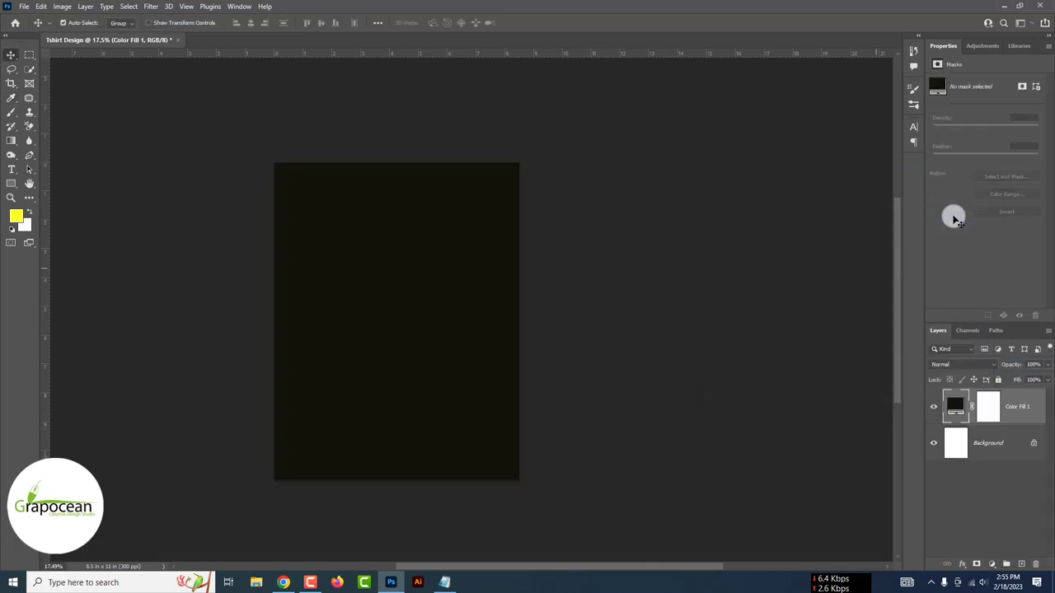
pyautogui.click(9, 169)
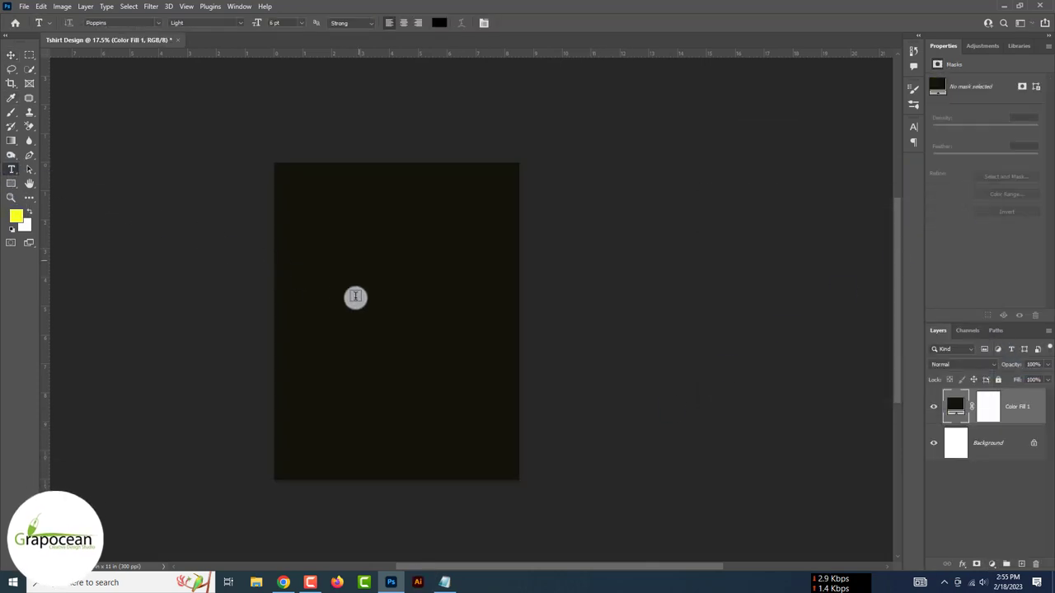
# Start a 'Lorem Ipsum' text line at 102 pt in lime green.
pyautogui.click(356, 297)
pyautogui.moveTo(258, 23); pyautogui.dragTo(310, 45)
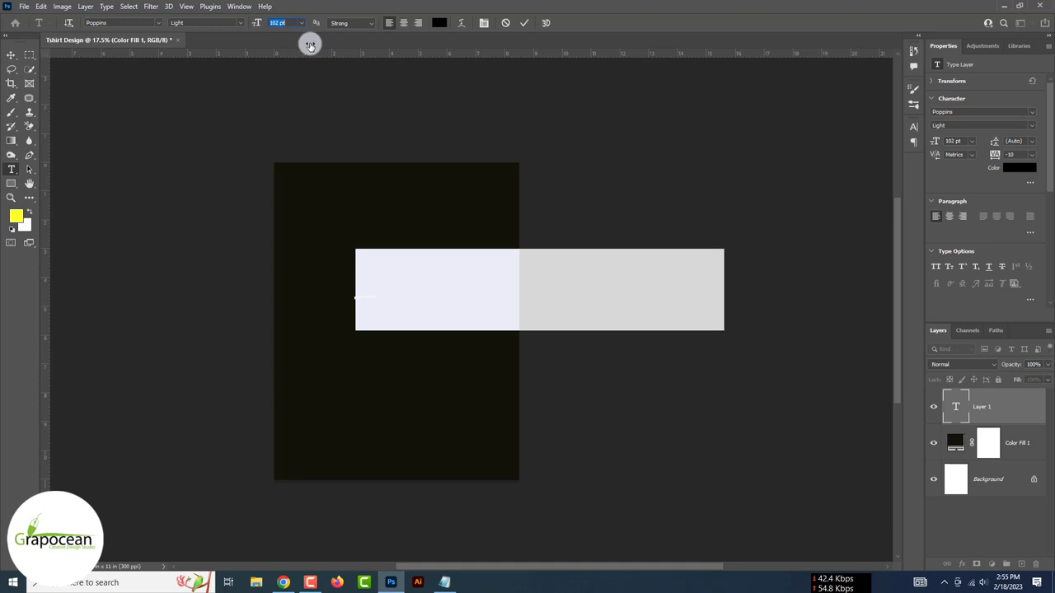
pyautogui.click(439, 22)
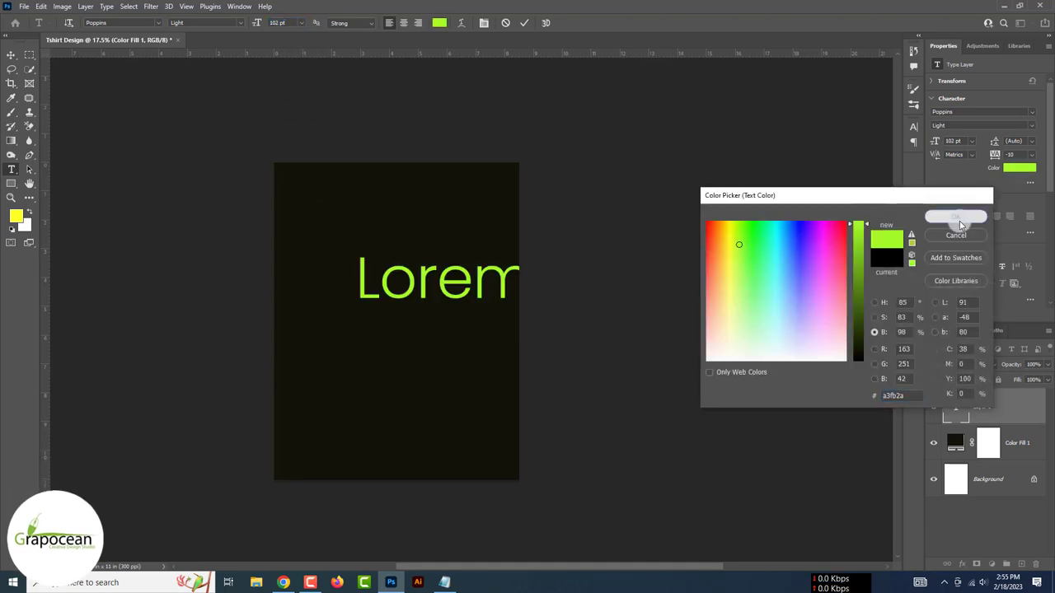
pyautogui.click(960, 218)
# Change the text's font to Garamond Regular.
pyautogui.click(155, 23)
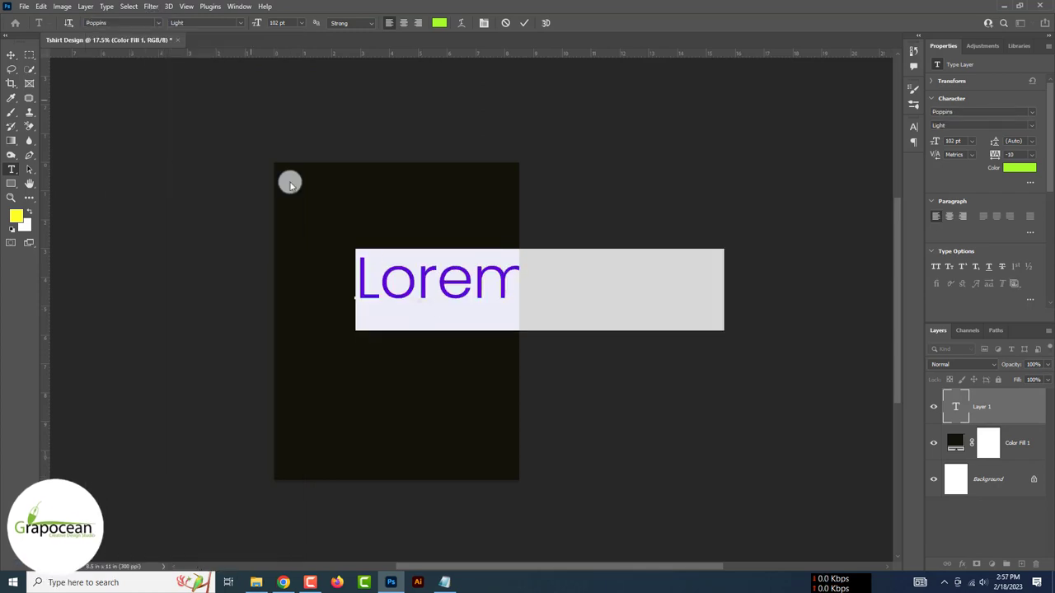
pyautogui.click(122, 22)
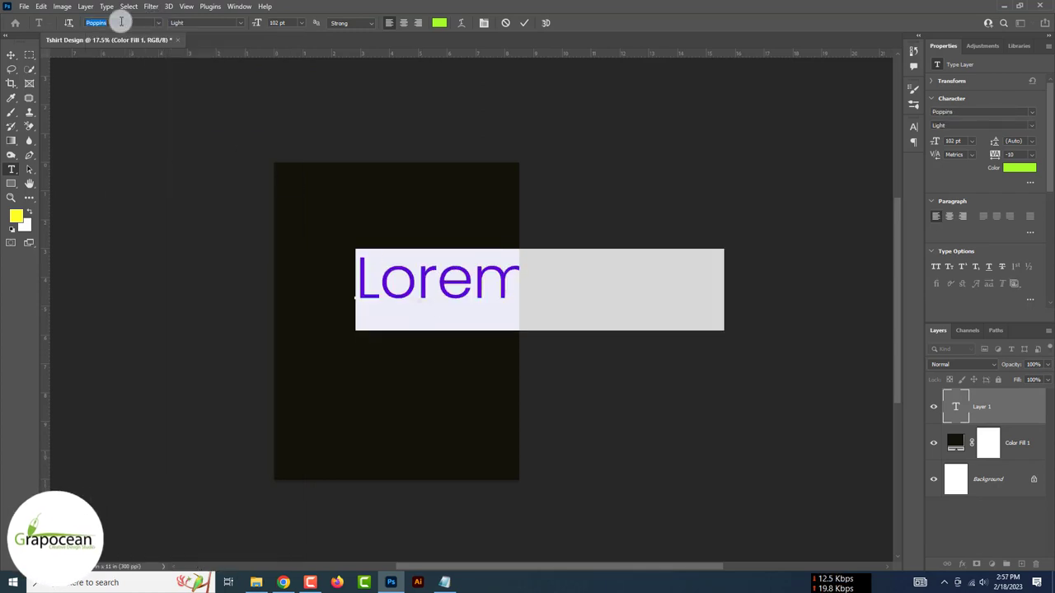
pyautogui.write('mo')
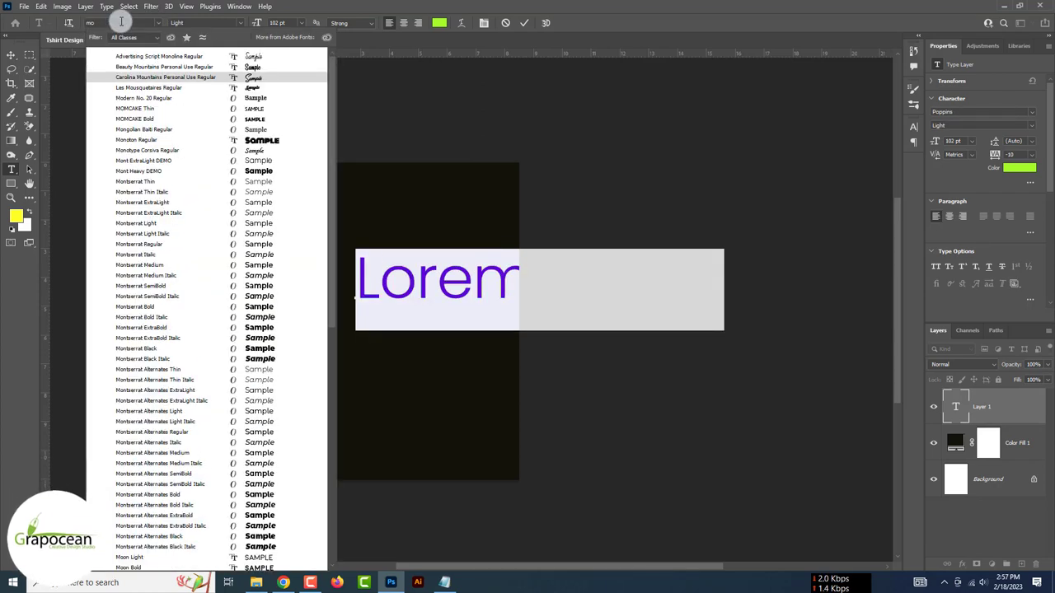
pyautogui.press('BackSpace')
pyautogui.write('o')
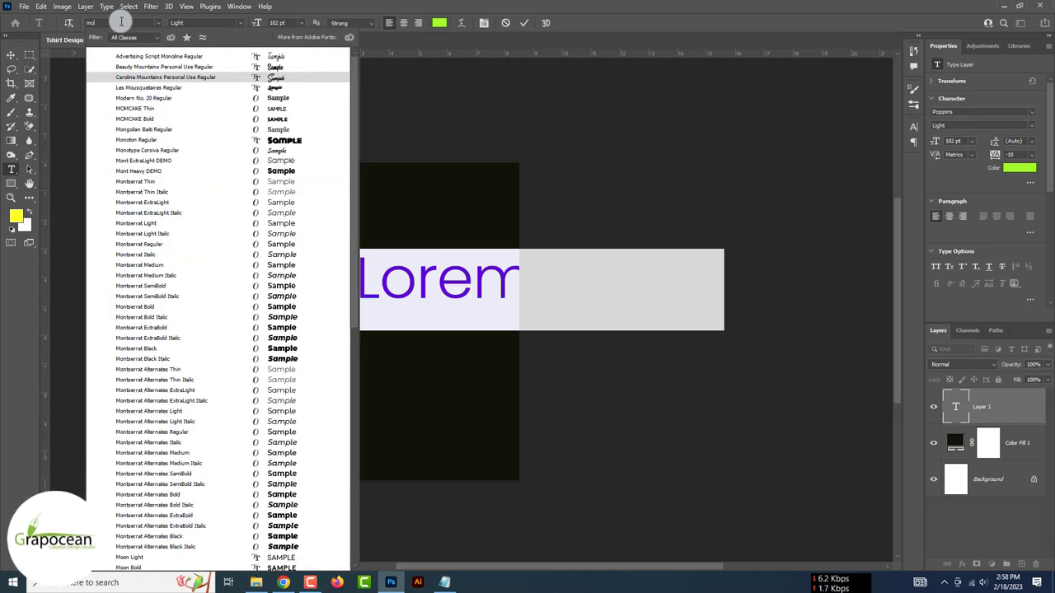
pyautogui.write('onlights on the Beach')
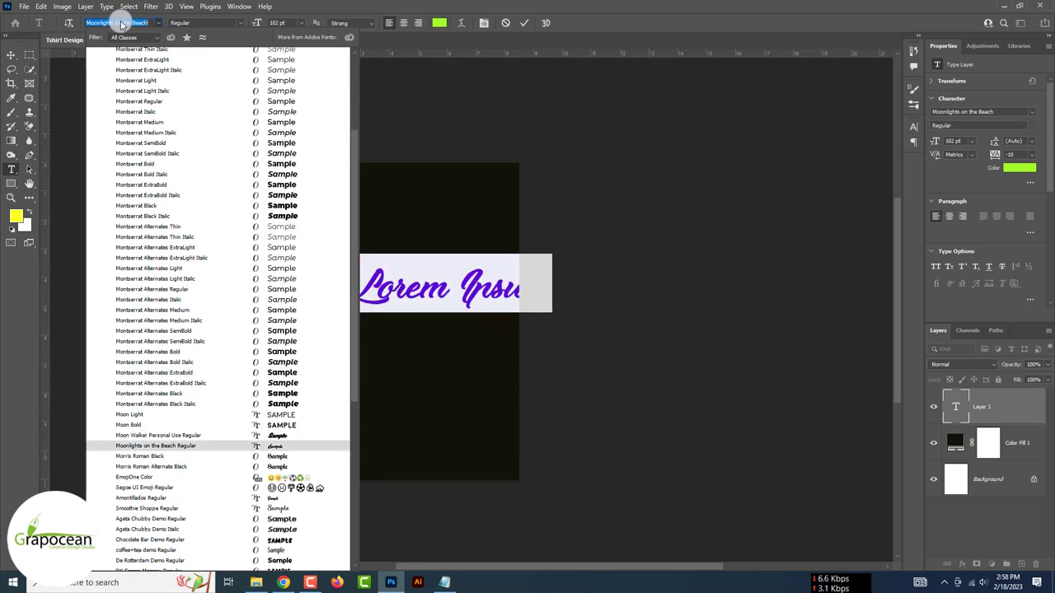
pyautogui.press('Down')
pyautogui.press('Down')
pyautogui.press('Down')
pyautogui.press('Down')
pyautogui.press('Down')
pyautogui.press('Down')
pyautogui.press('Down')
pyautogui.press('Down')
pyautogui.press('Down')
pyautogui.press('Down')
pyautogui.press('Down')
pyautogui.press('Down')
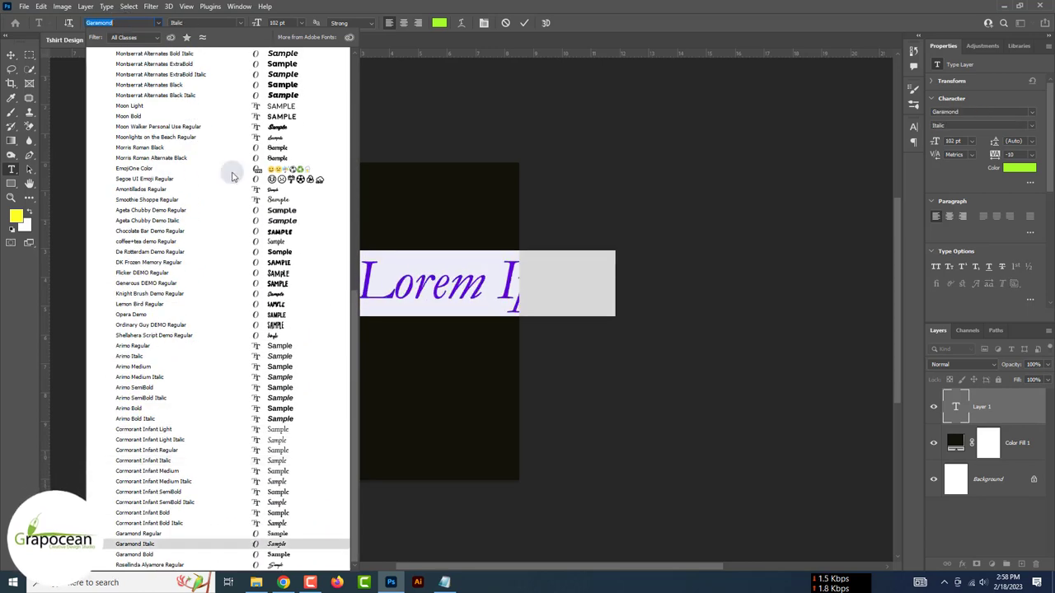
pyautogui.press('Up')
# Commit the text and Alt-drag a copy of the line below the original.
pyautogui.click(397, 409)
pyautogui.tripleClick(624, 304)
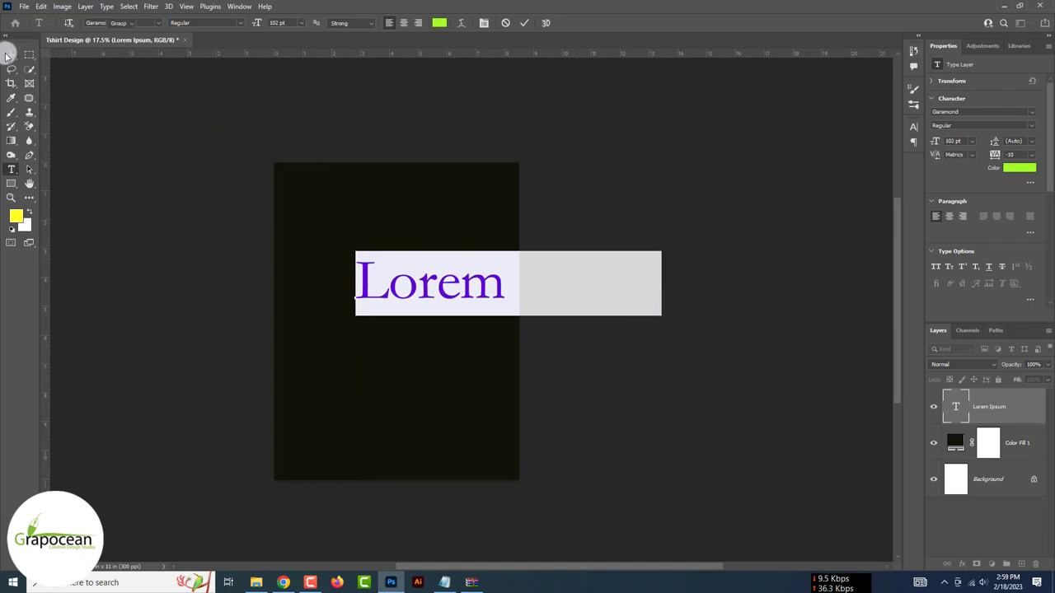
pyautogui.hotkey('ctrl', 'Return')
pyautogui.moveTo(448, 294)
pyautogui.mouseDown()
pyautogui.moveTo(388, 243)
pyautogui.moveTo(382, 329)
pyautogui.mouseUp()
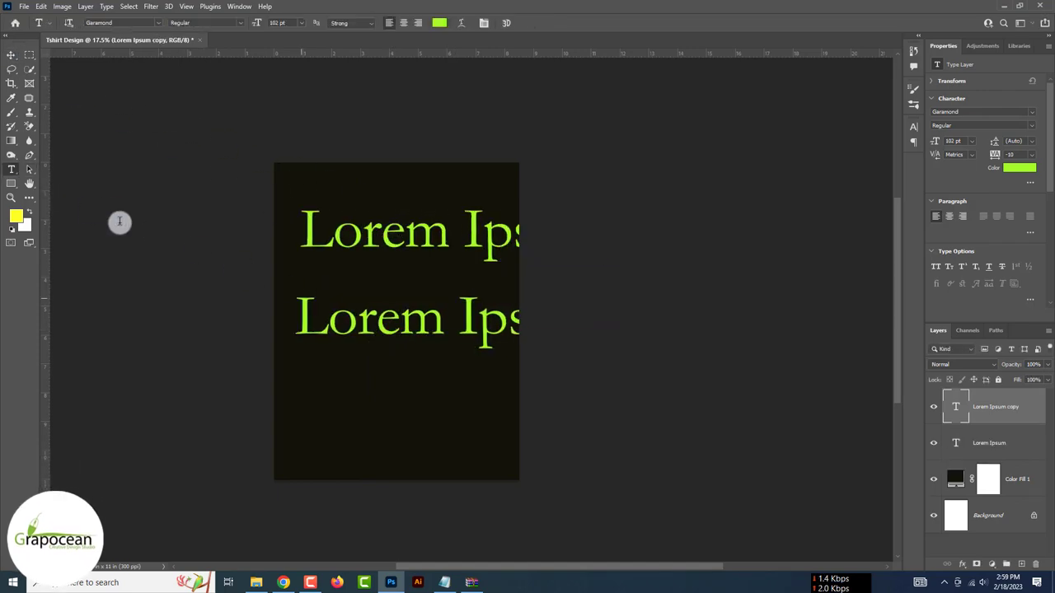
# Set the copied line to the Monoton font at 45 pt.
pyautogui.tripleClick(298, 312)
pyautogui.click(125, 22)
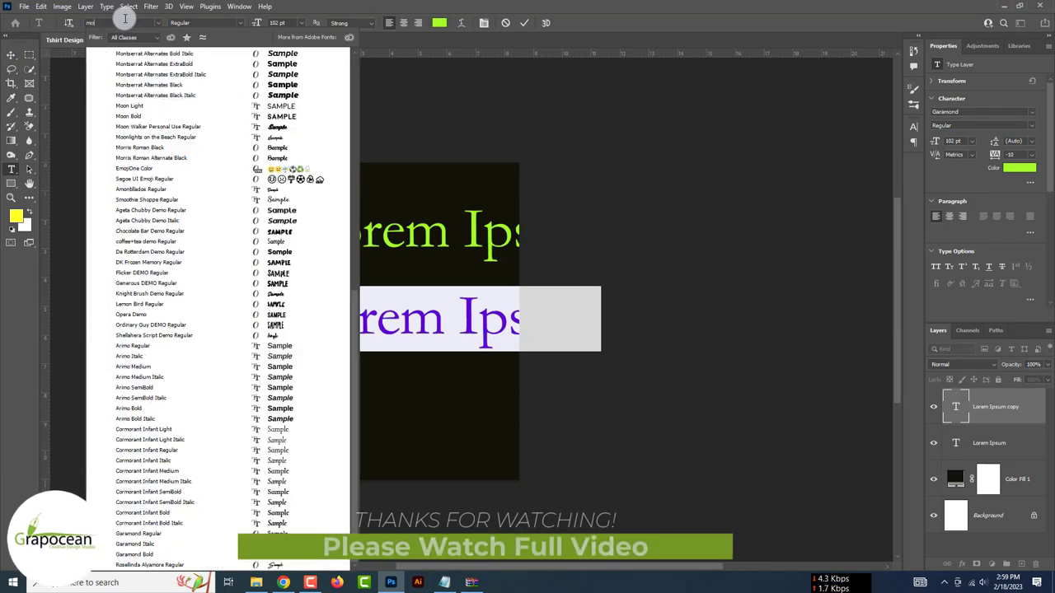
pyautogui.write('mon')
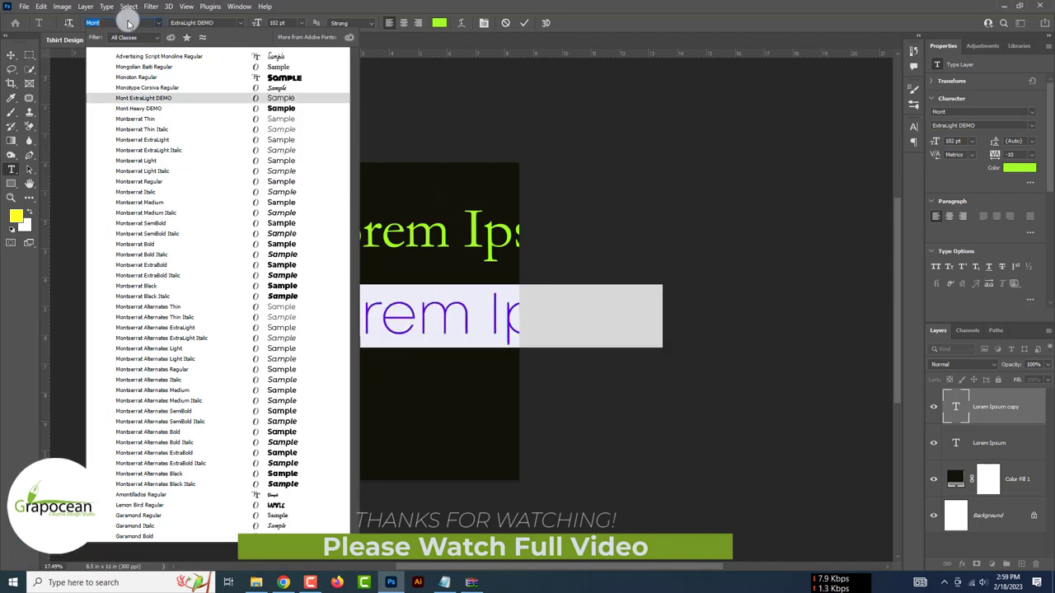
pyautogui.click(231, 77)
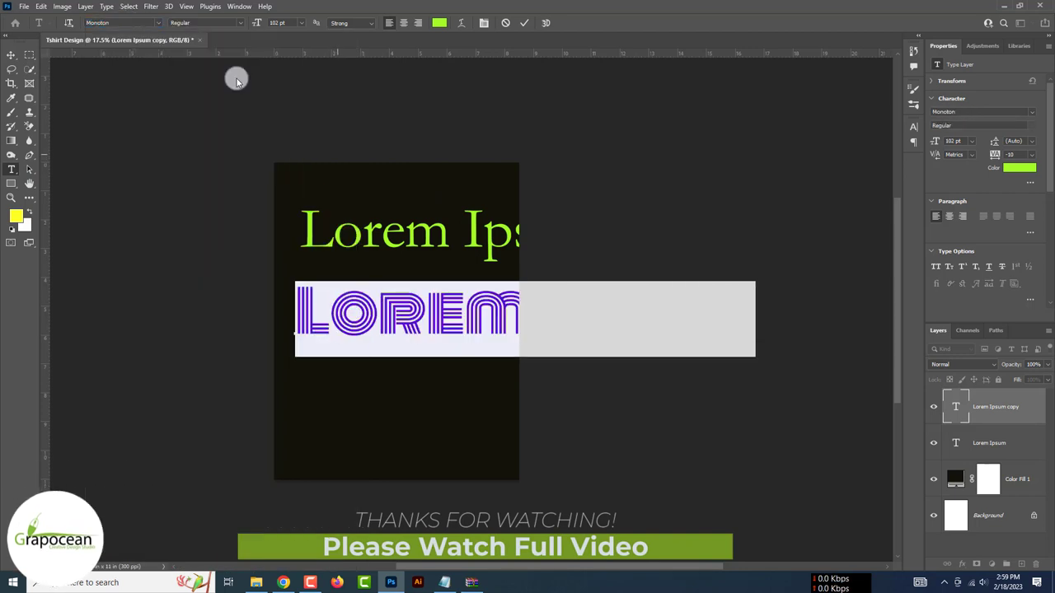
pyautogui.moveTo(256, 22)
pyautogui.mouseDown()
pyautogui.moveTo(218, 30)
pyautogui.moveTo(231, 26)
pyautogui.mouseUp()
pyautogui.click(352, 324)
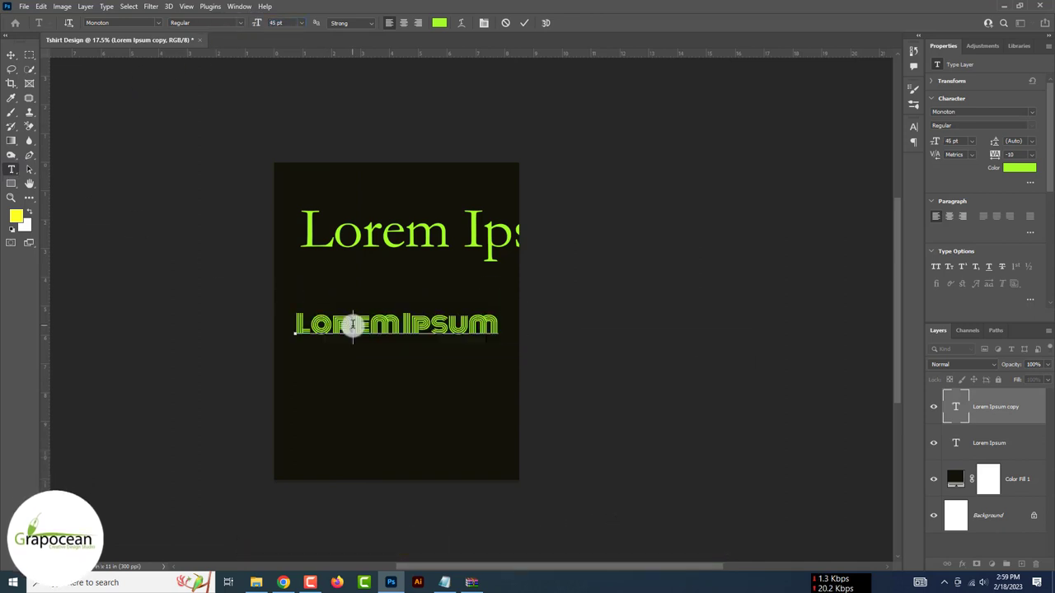
# Clear the placeholder text from the second line.
pyautogui.hotkey('ctrl', 'a')
pyautogui.press('Delete')
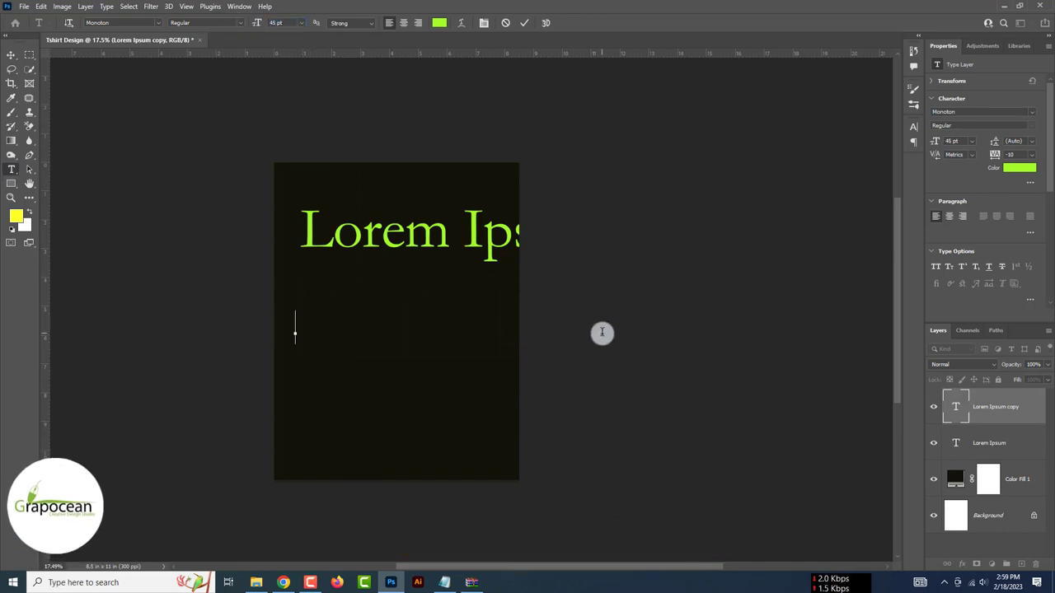
pyautogui.write('C')
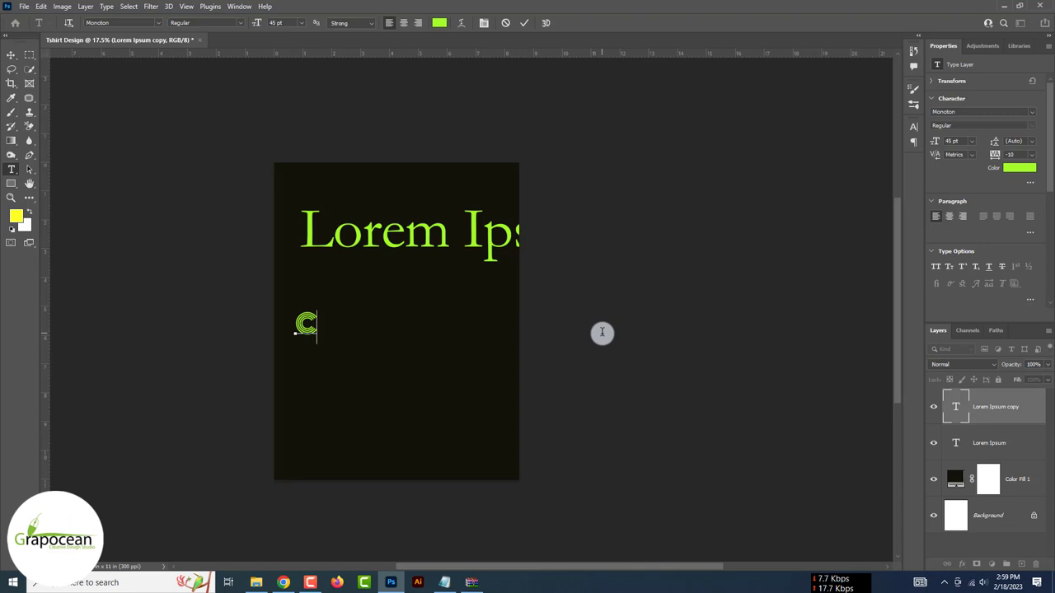
pyautogui.press('BackSpace')
# Enter 'BOX', scale it to about 300%, and reposition BOX and the Lorem Ipsum line.
pyautogui.write('BOX')
pyautogui.click(11, 54)
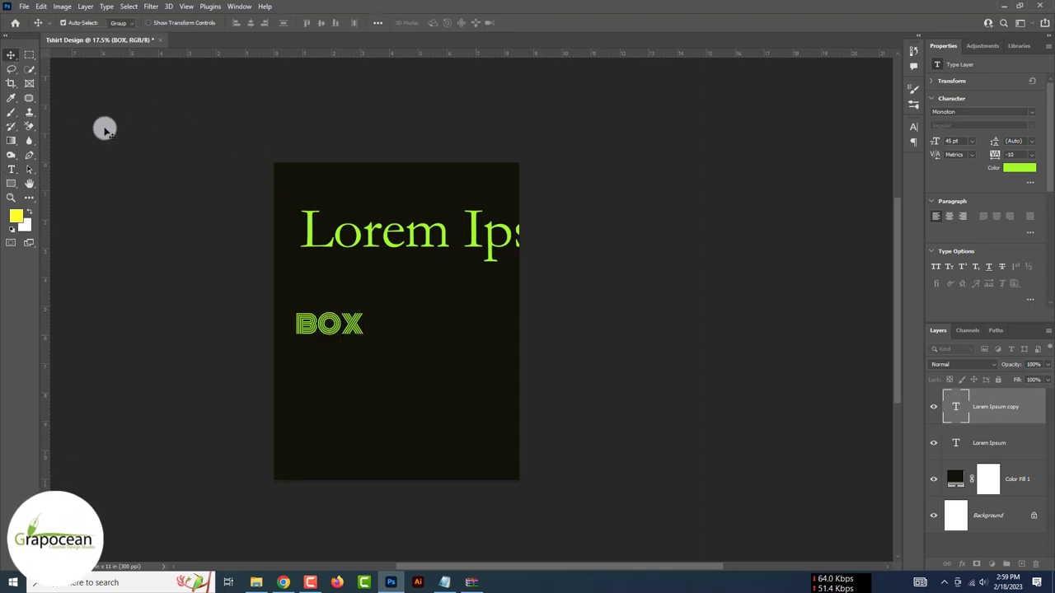
pyautogui.hotkey('ctrl', 't')
pyautogui.moveTo(421, 322); pyautogui.dragTo(544, 387)
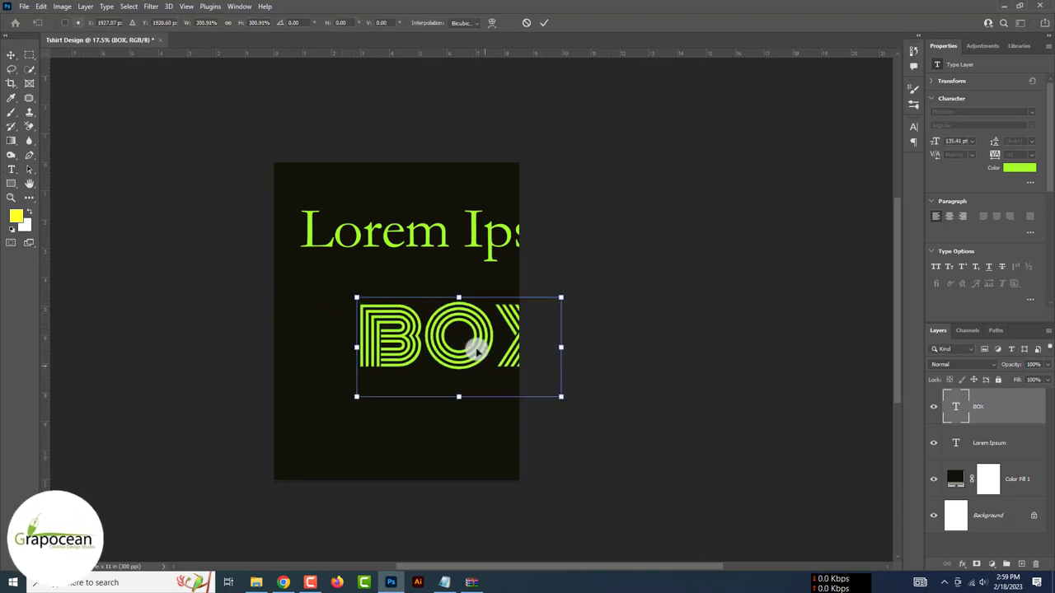
pyautogui.moveTo(473, 349); pyautogui.dragTo(398, 314)
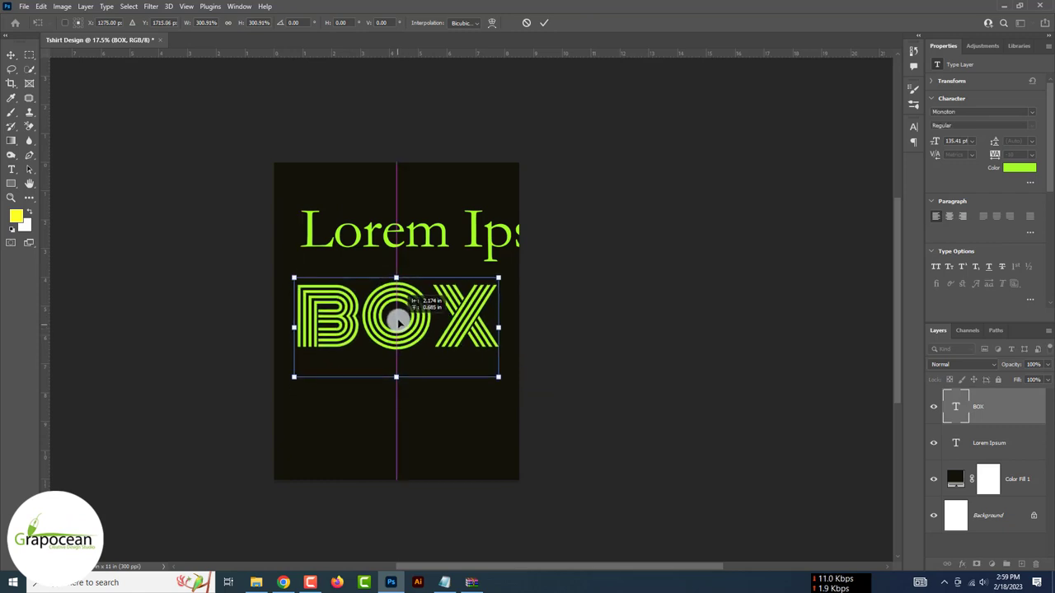
pyautogui.click(544, 23)
pyautogui.scroll(2, 482, 168)
pyautogui.moveTo(412, 235); pyautogui.dragTo(436, 240)
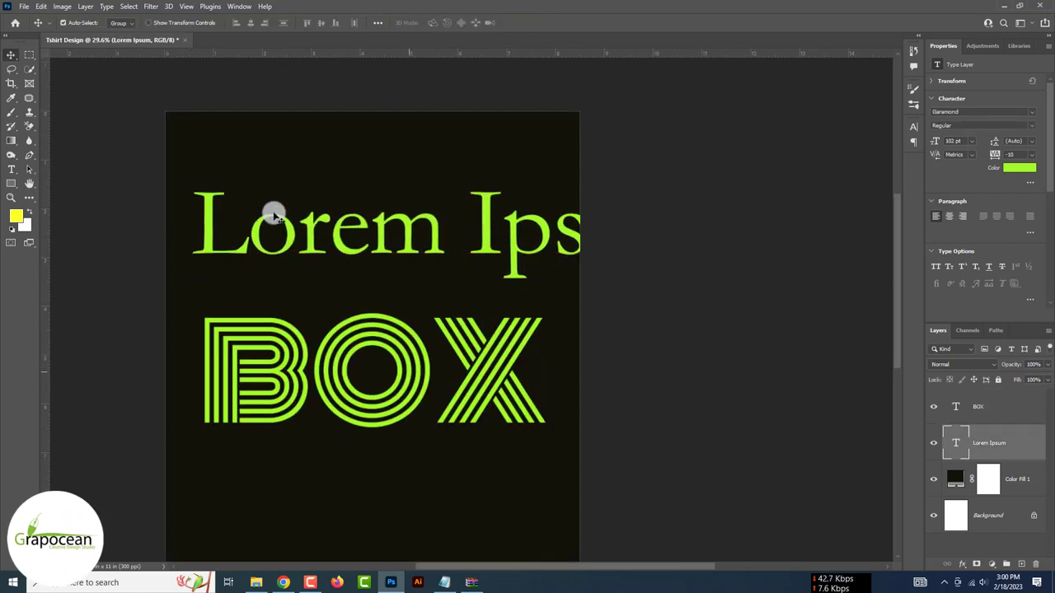
# Set the BOX text's kerning to Optical.
pyautogui.click(10, 171)
pyautogui.doubleClick(488, 355)
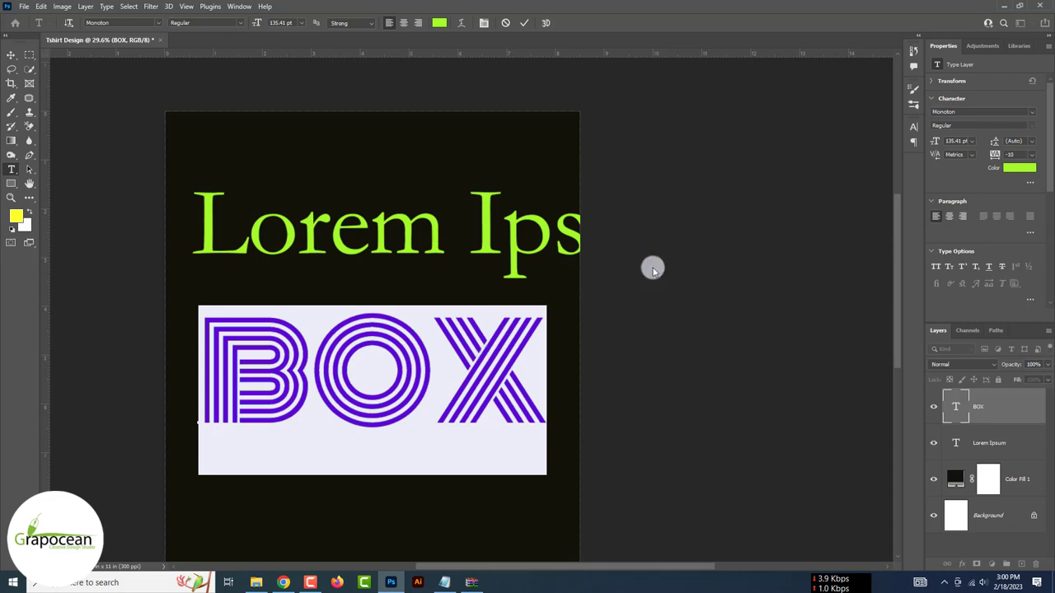
pyautogui.click(913, 127)
pyautogui.click(835, 166)
pyautogui.click(829, 177)
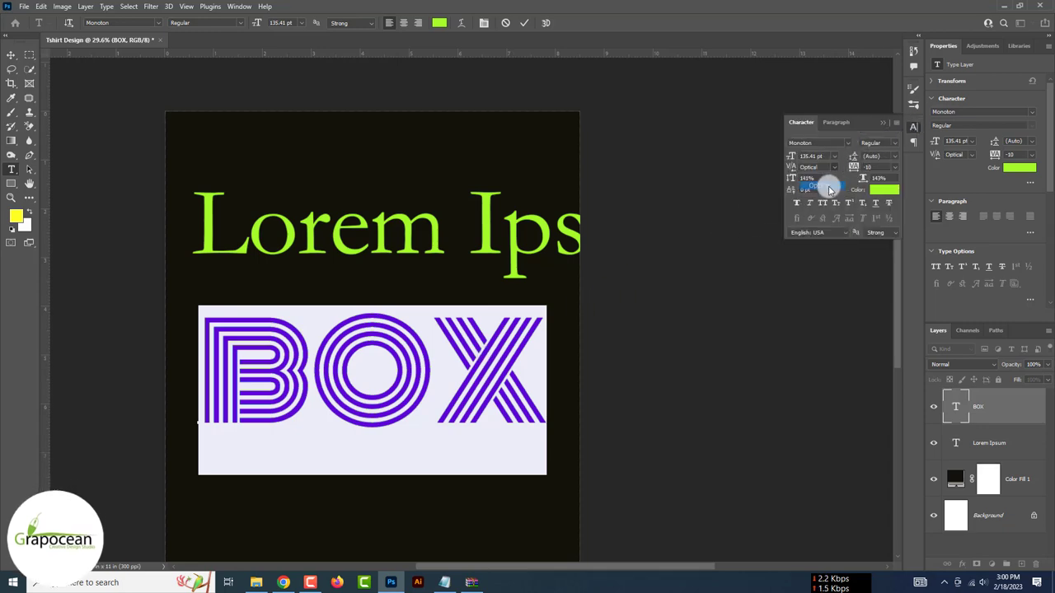
pyautogui.click(12, 54)
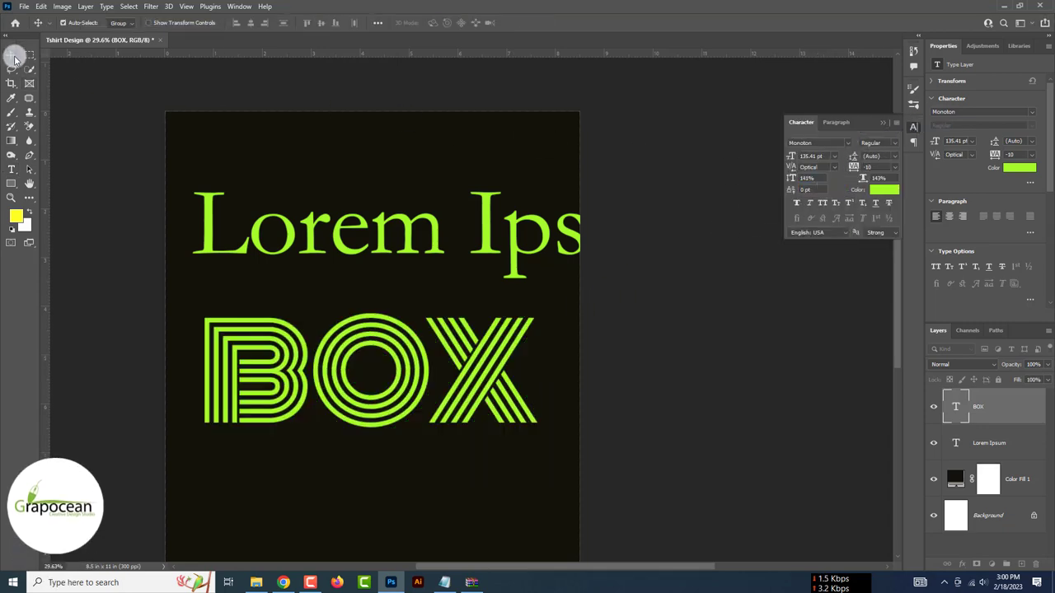
pyautogui.scroll(-3, 16, 53)
pyautogui.scroll(1, 14, 58)
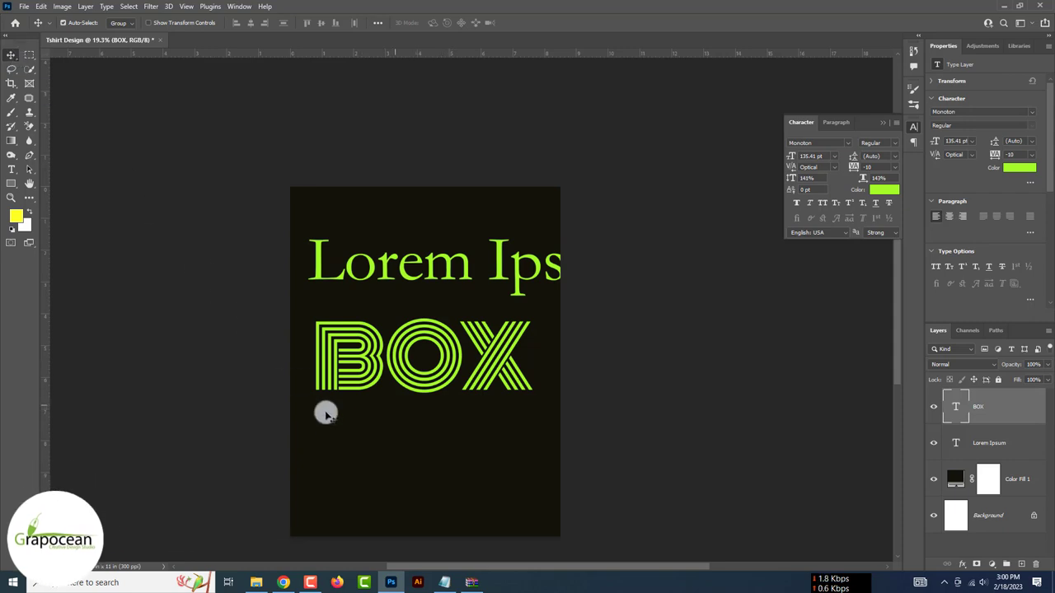
# Recolour the BOX lettering from lime green to grey.
pyautogui.click(11, 169)
pyautogui.click(506, 341)
pyautogui.hotkey('ctrl', 'a')
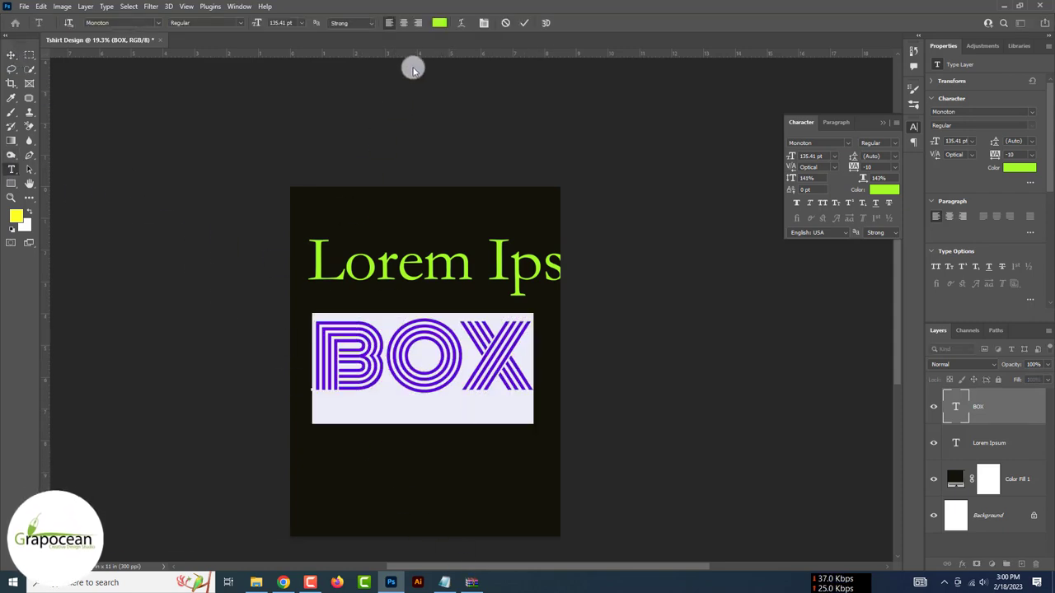
pyautogui.click(435, 24)
pyautogui.click(770, 151)
pyautogui.click(953, 217)
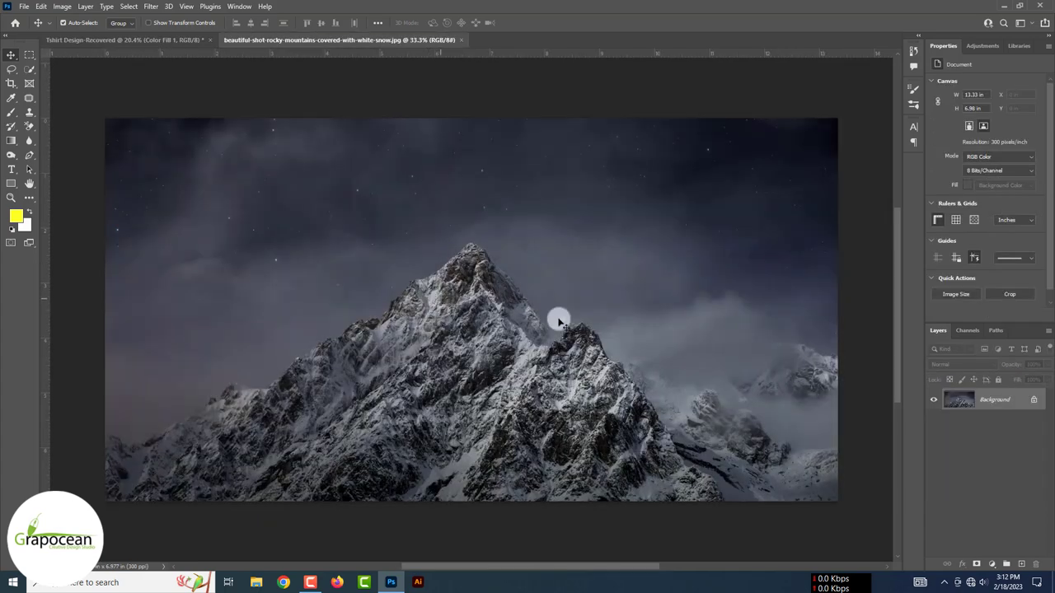
# Unlock the mountain photo, drag it into Tshirt Design, and scale it to about 50% above BOX.
pyautogui.click(1035, 401)
pyautogui.moveTo(478, 283)
pyautogui.mouseDown()
pyautogui.moveTo(394, 398)
pyautogui.moveTo(426, 471)
pyautogui.moveTo(435, 337)
pyautogui.mouseUp()
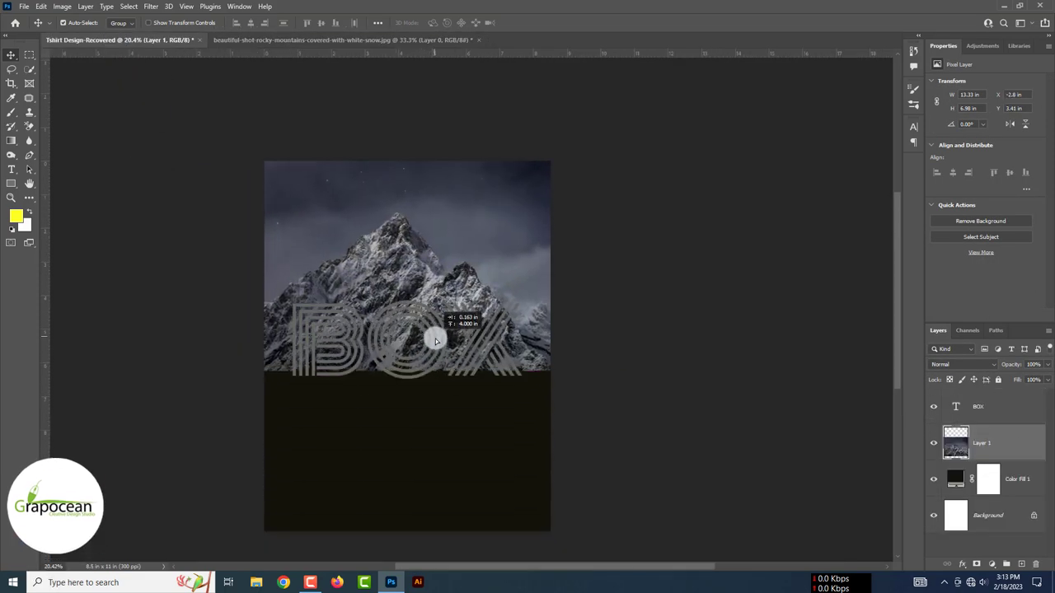
pyautogui.hotkey('ctrl', 't')
pyautogui.moveTo(517, 373)
pyautogui.mouseDown()
pyautogui.moveTo(410, 313)
pyautogui.moveTo(482, 343)
pyautogui.mouseUp()
pyautogui.scroll(3, 426, 321)
pyautogui.moveTo(424, 302)
pyautogui.mouseDown()
pyautogui.moveTo(430, 486)
pyautogui.moveTo(426, 307)
pyautogui.mouseUp()
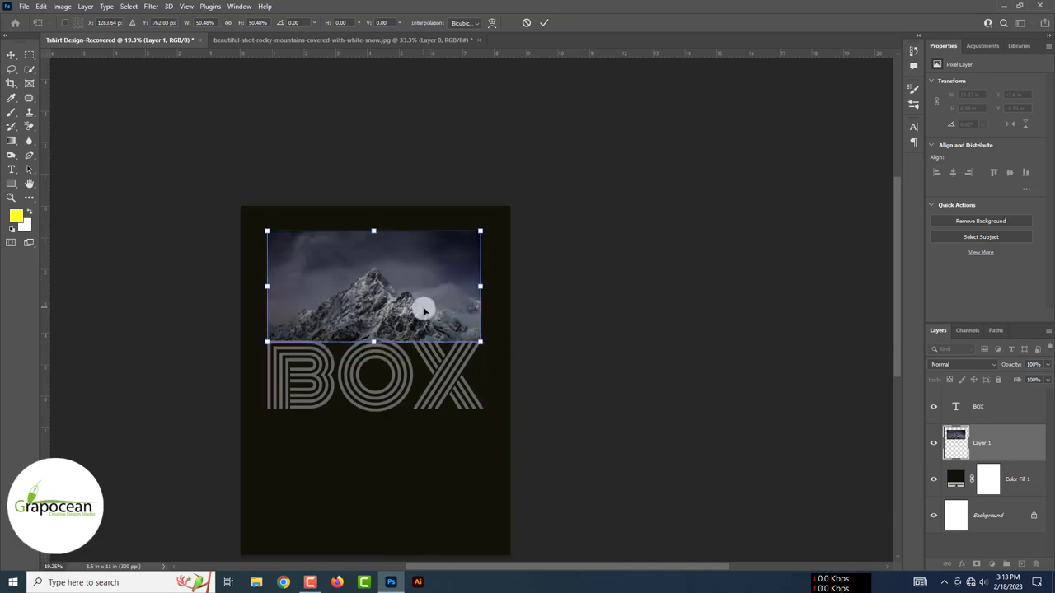
pyautogui.click(544, 23)
pyautogui.scroll(3, 379, 285)
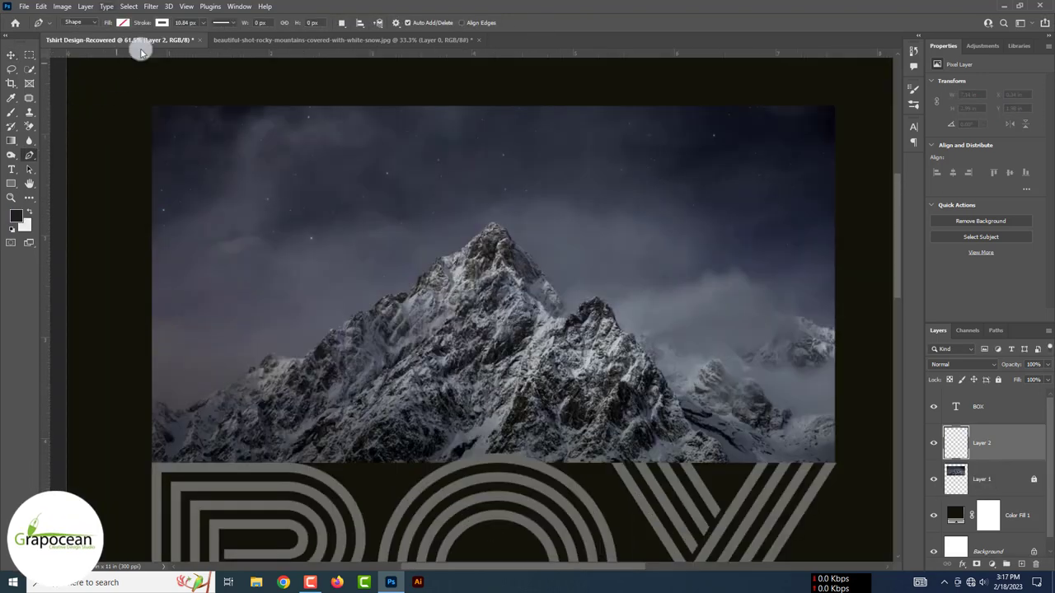
# Trace anchor points from the photo's left edge up the ridge to the summit.
pyautogui.click(122, 23)
pyautogui.click(150, 404)
pyautogui.click(191, 405)
pyautogui.click(217, 389)
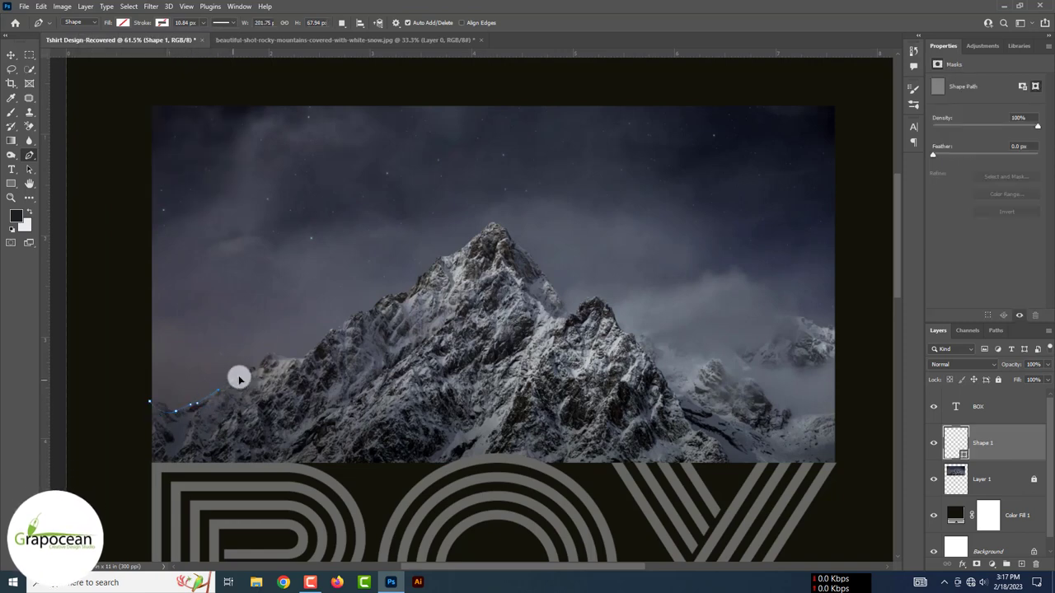
pyautogui.click(268, 353)
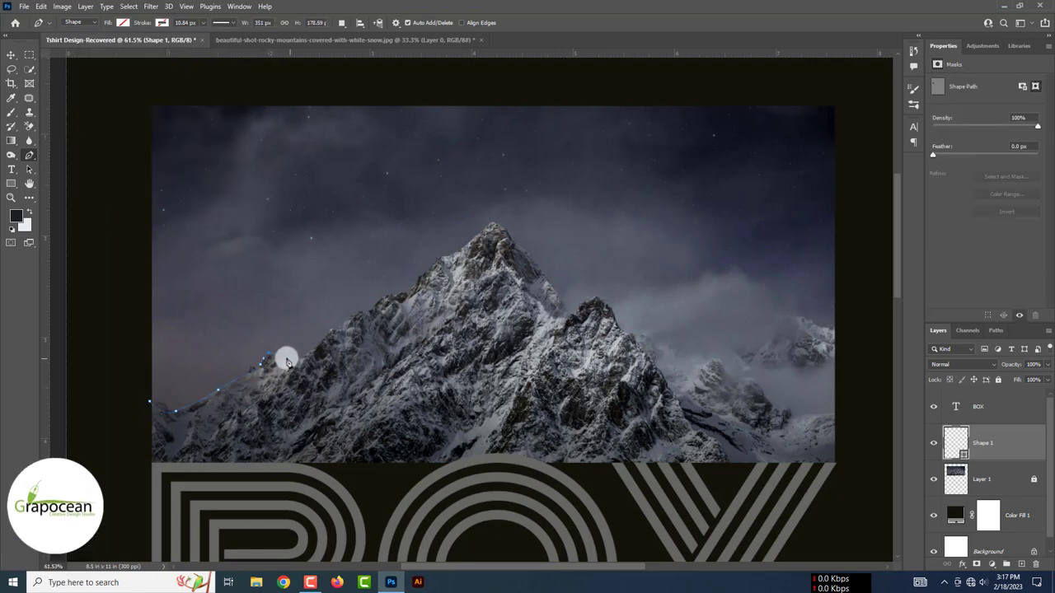
pyautogui.click(298, 361)
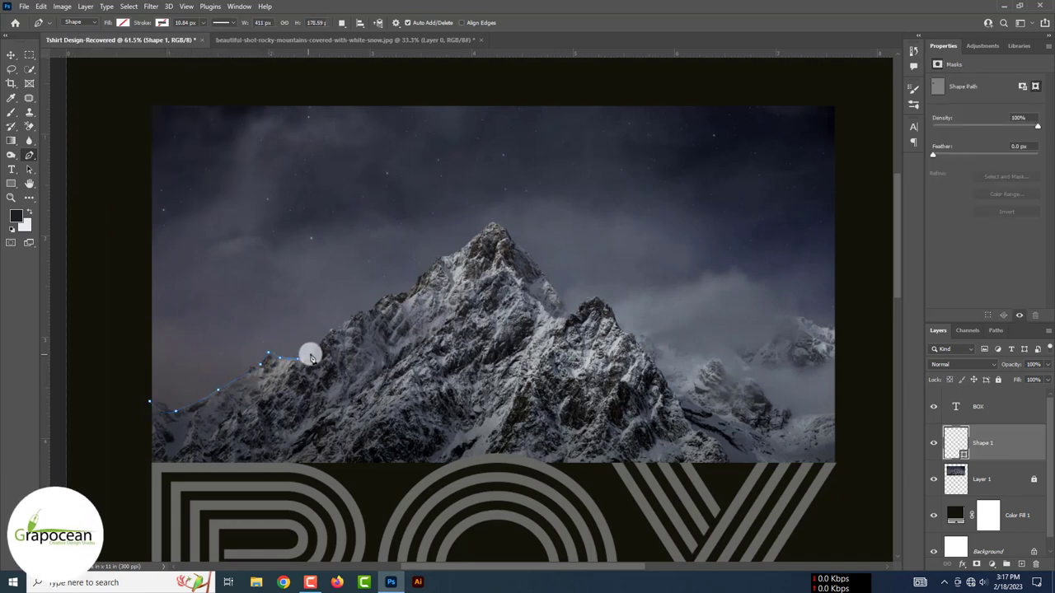
pyautogui.click(382, 303)
pyautogui.click(412, 289)
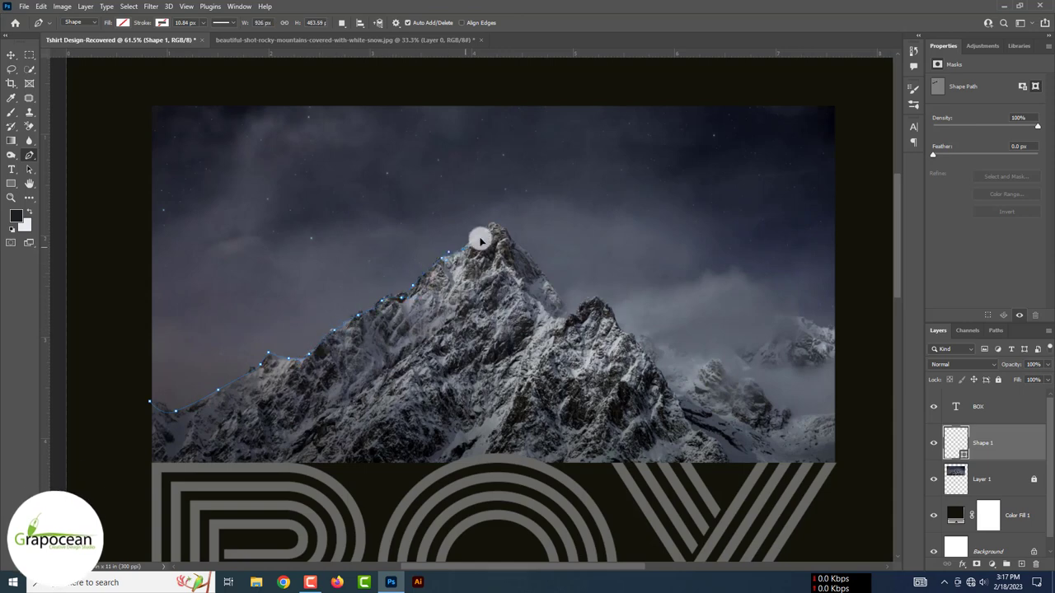
pyautogui.scroll(-2, 480, 239)
pyautogui.scroll(1, 482, 247)
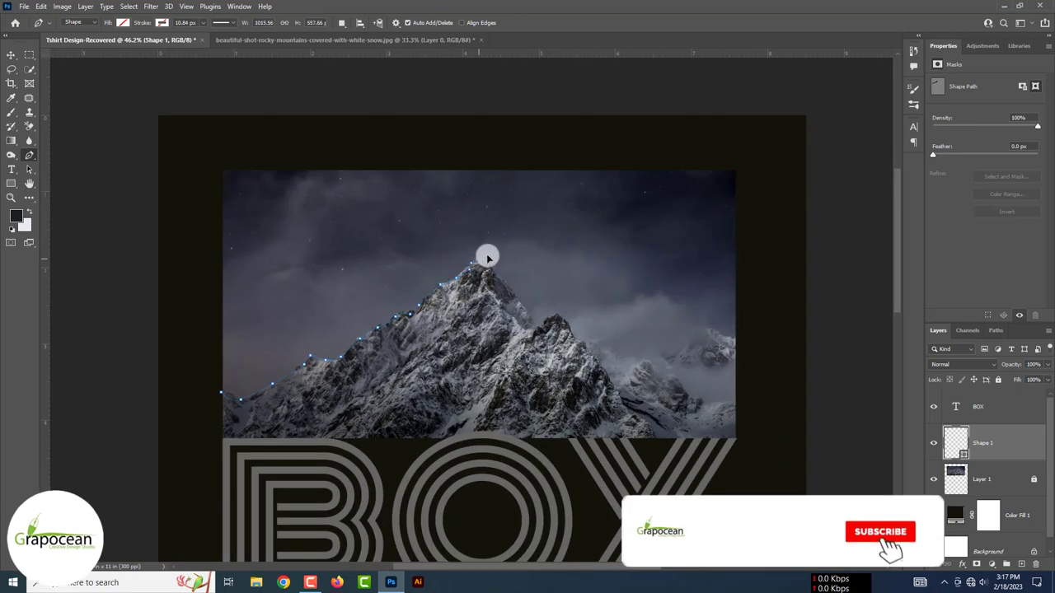
# Trace the ridge down the right slope, close the outline, and sample a mountain colour.
pyautogui.click(537, 325)
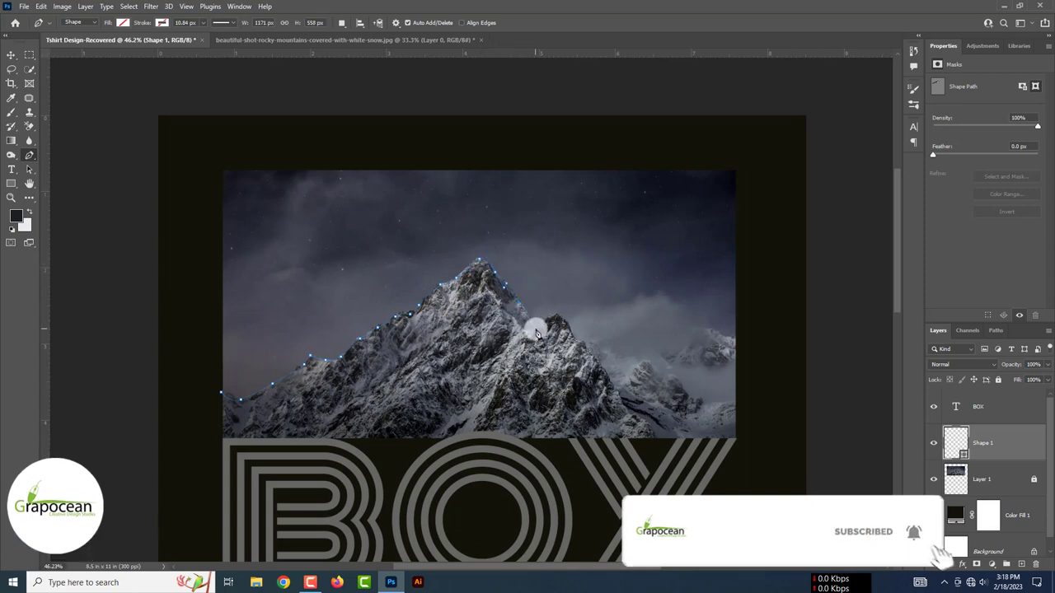
pyautogui.click(561, 318)
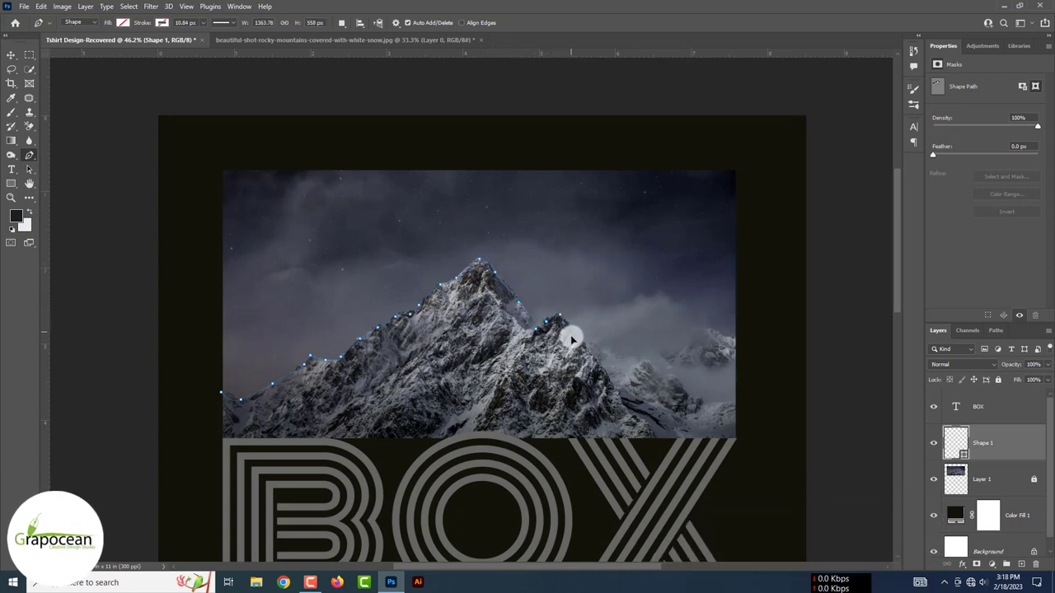
pyautogui.click(570, 330)
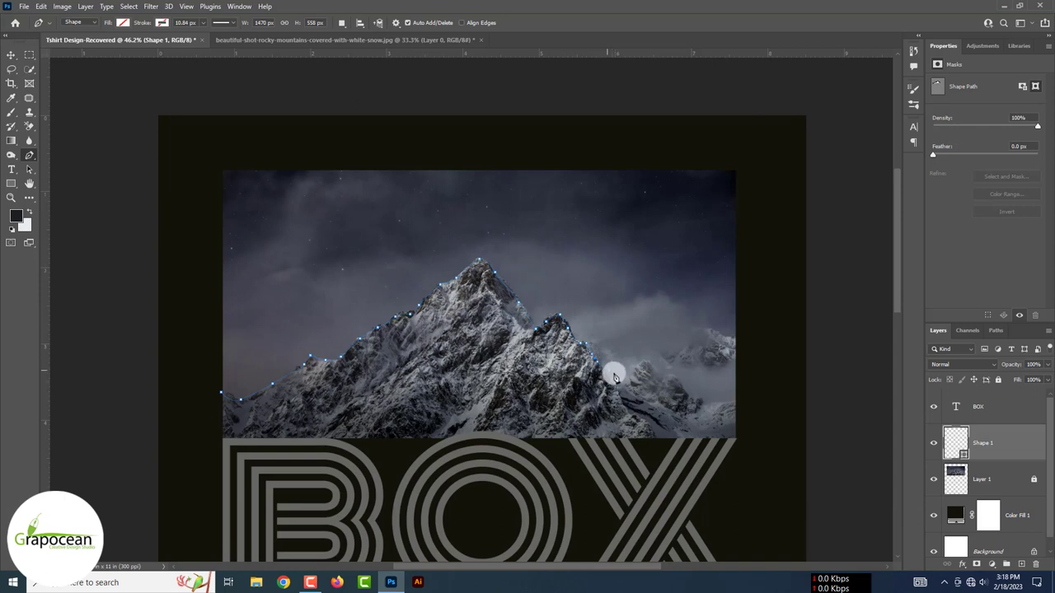
pyautogui.click(666, 408)
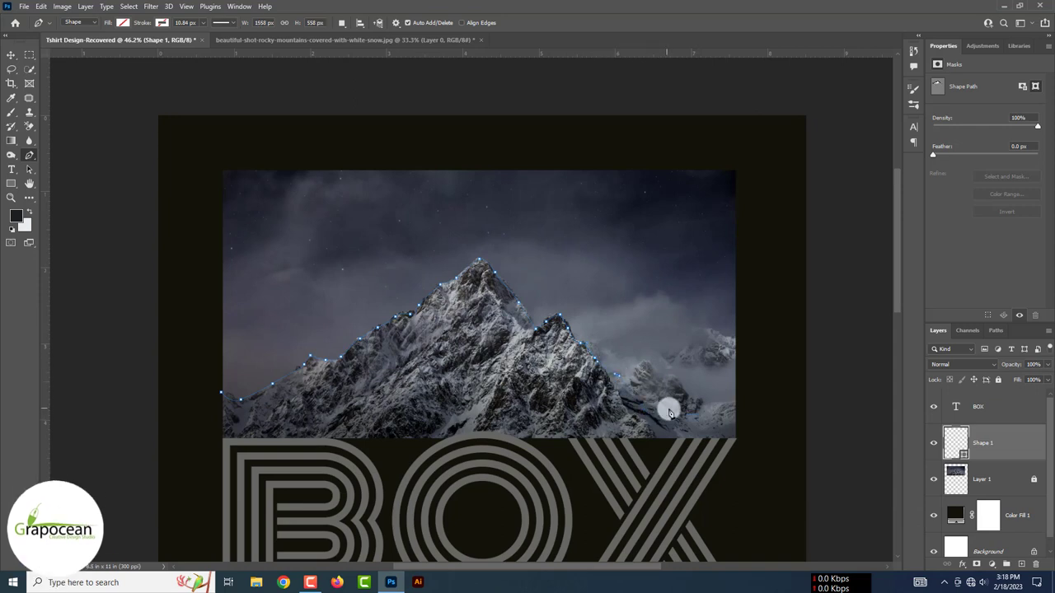
pyautogui.click(727, 430)
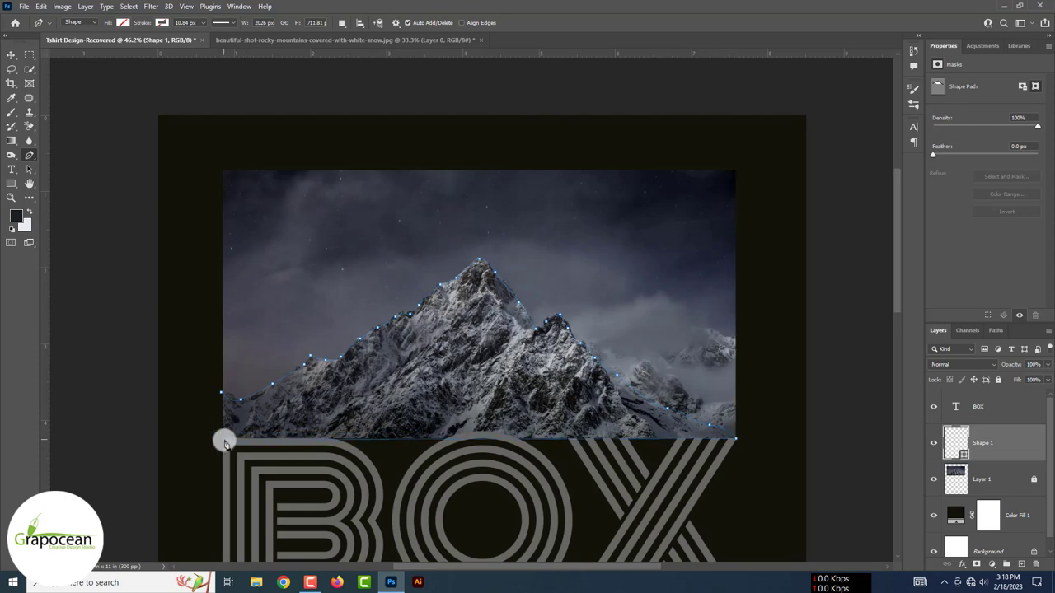
pyautogui.click(221, 395)
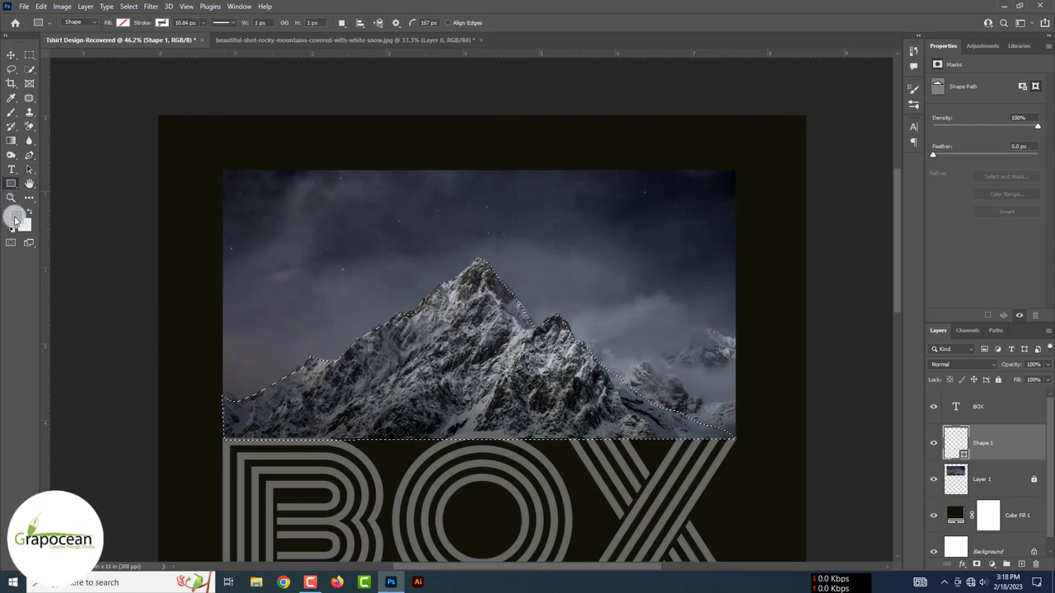
pyautogui.click(16, 217)
pyautogui.moveTo(436, 324); pyautogui.dragTo(466, 320)
# Add a dark grey #282b2e fill layer masked to the mountain, then hide it.
pyautogui.click(971, 236)
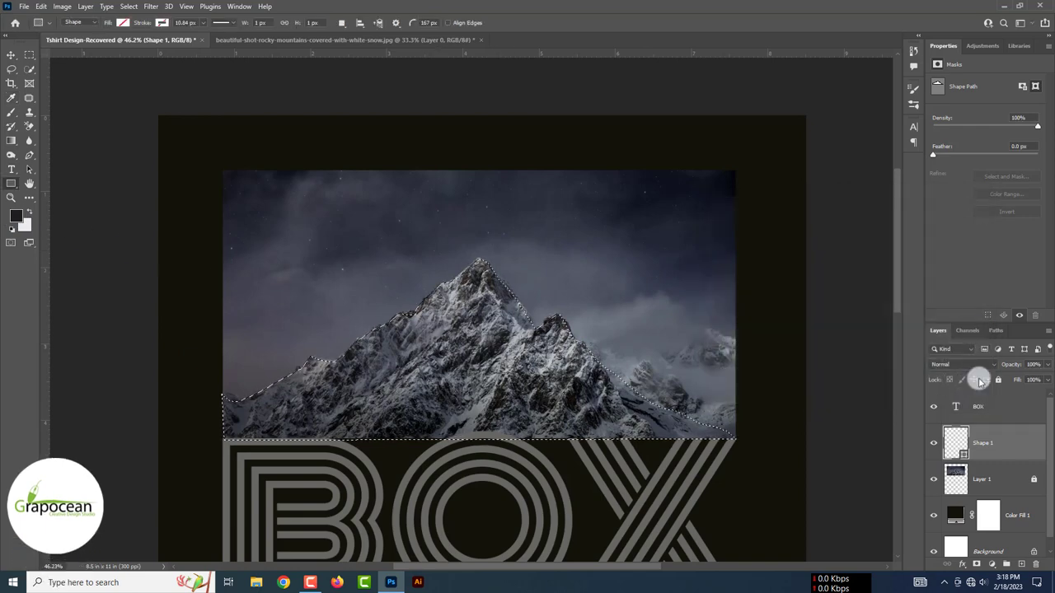
pyautogui.click(987, 563)
pyautogui.click(989, 369)
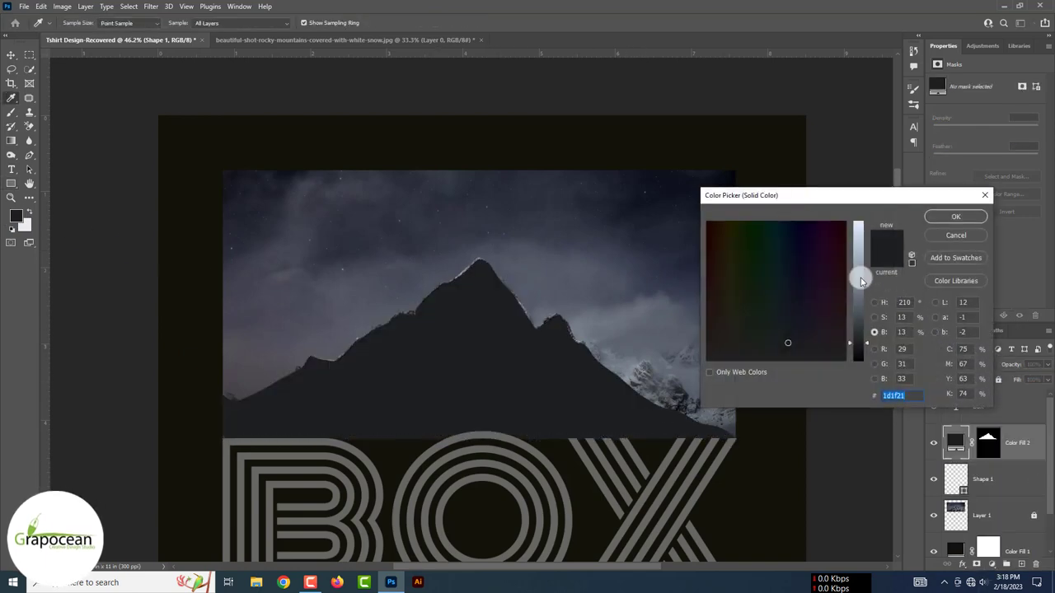
pyautogui.moveTo(860, 282); pyautogui.dragTo(859, 336)
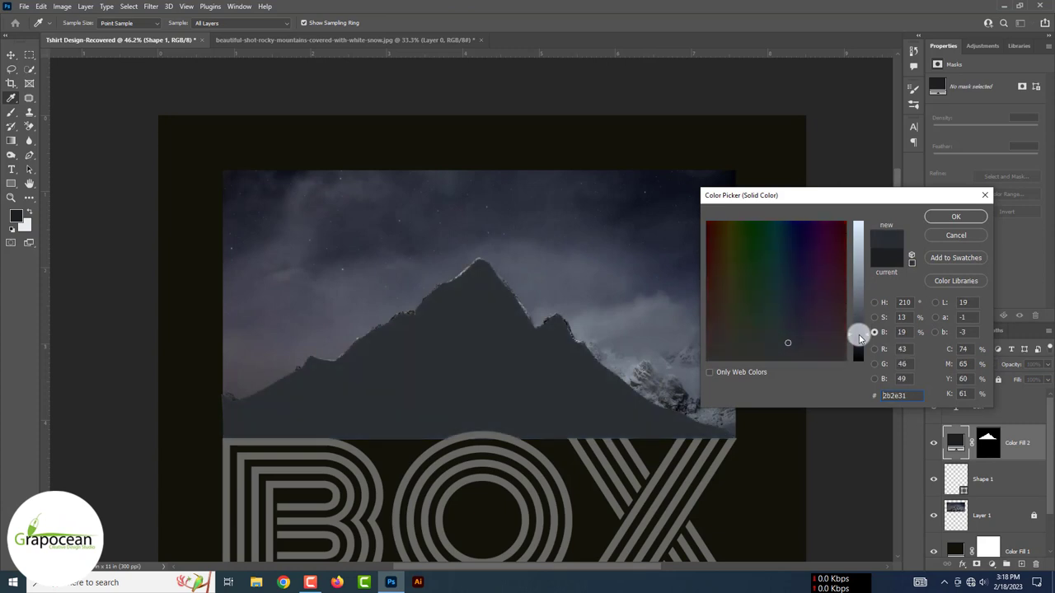
pyautogui.click(932, 239)
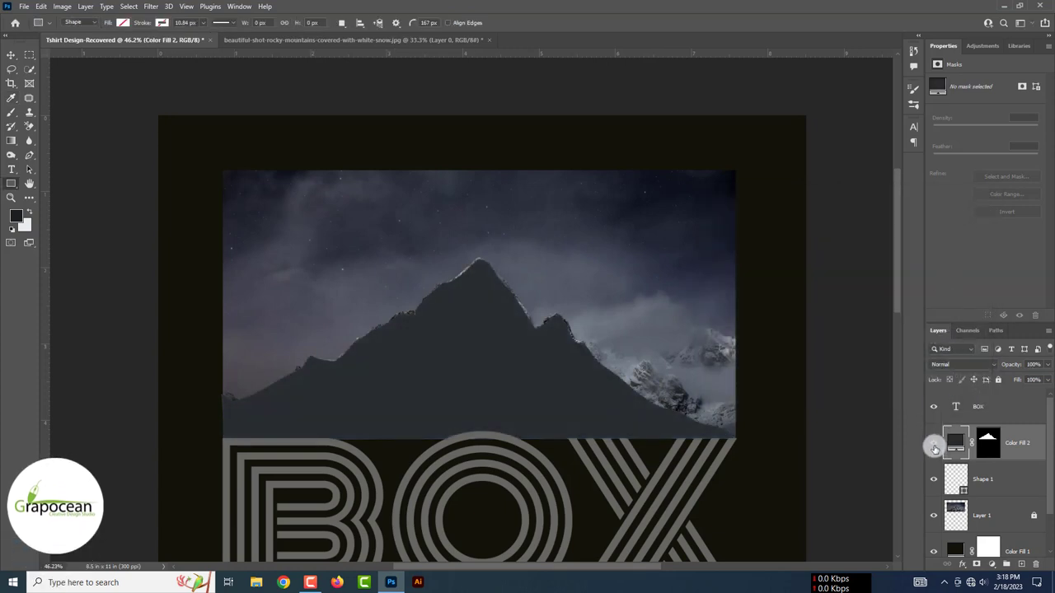
pyautogui.click(933, 445)
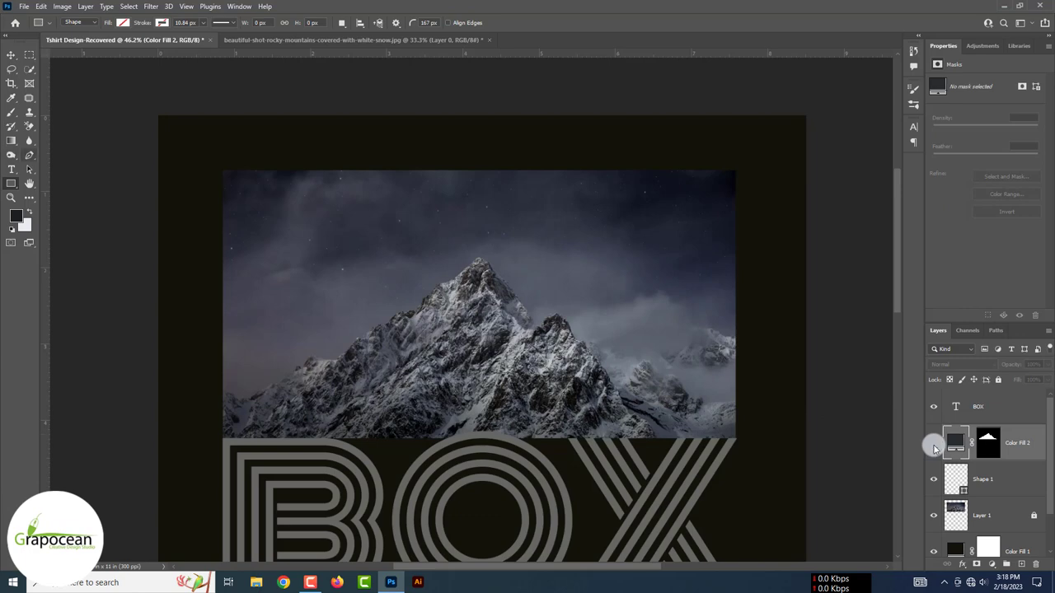
pyautogui.click(29, 155)
pyautogui.hotkey('ctrl', '+')
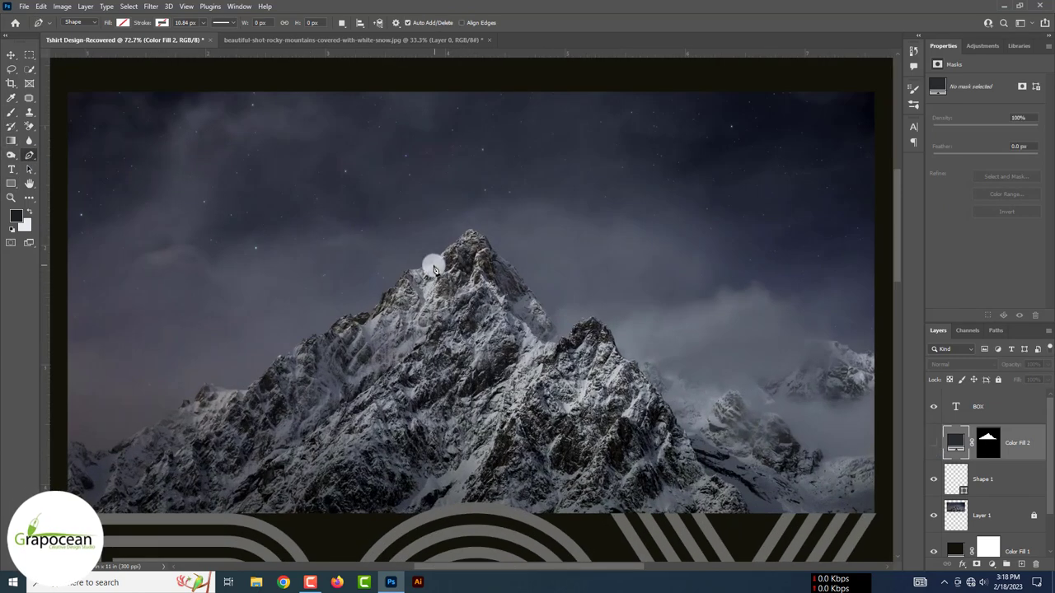
# Outline a new shape along the mountain's lower-left slope.
pyautogui.click(435, 270)
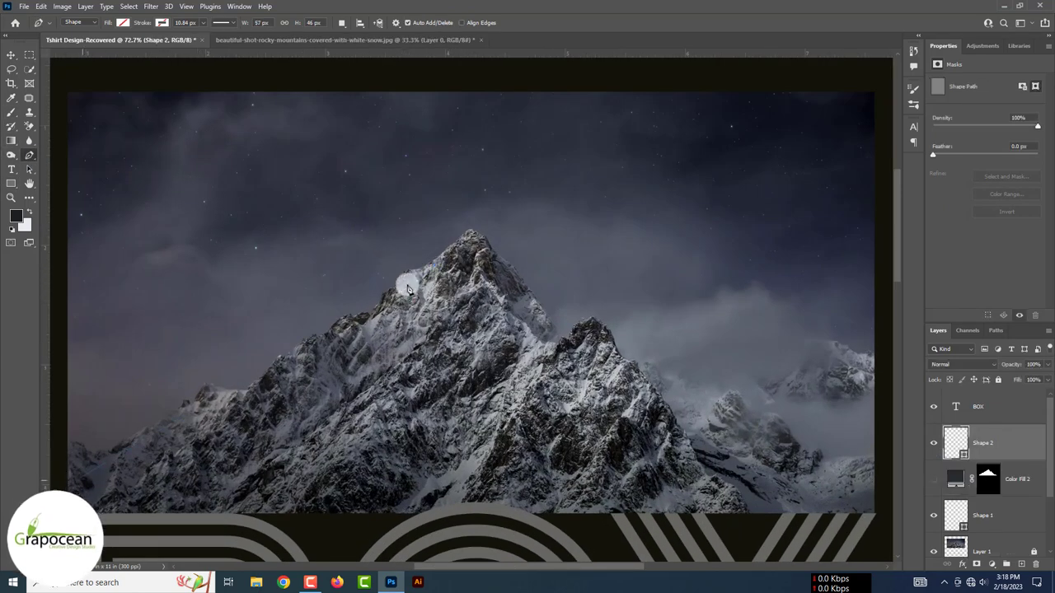
pyautogui.hotkey('ctrl', 'z')
pyautogui.click(119, 454)
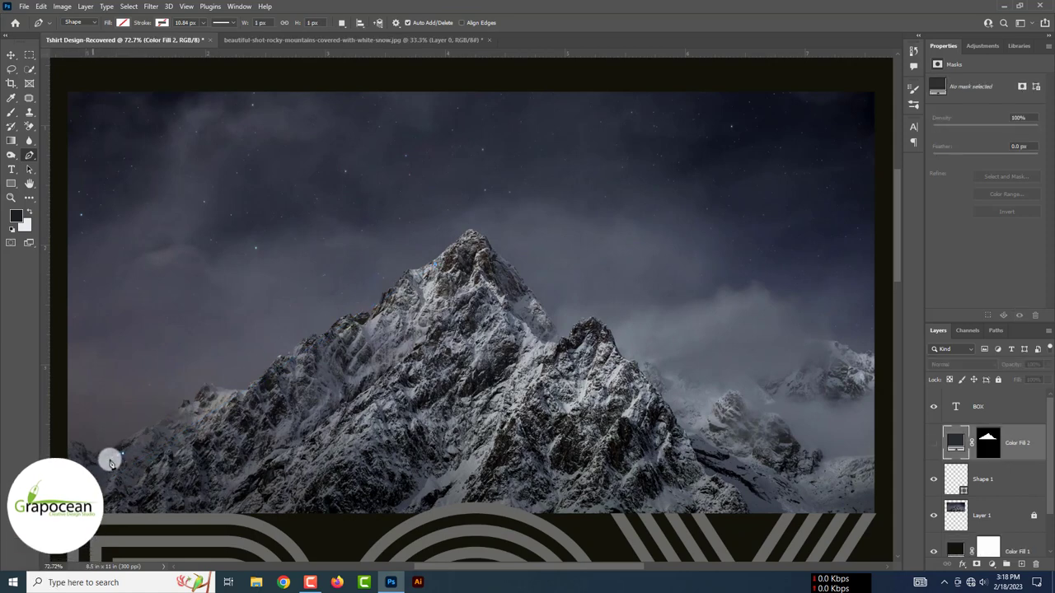
pyautogui.click(64, 477)
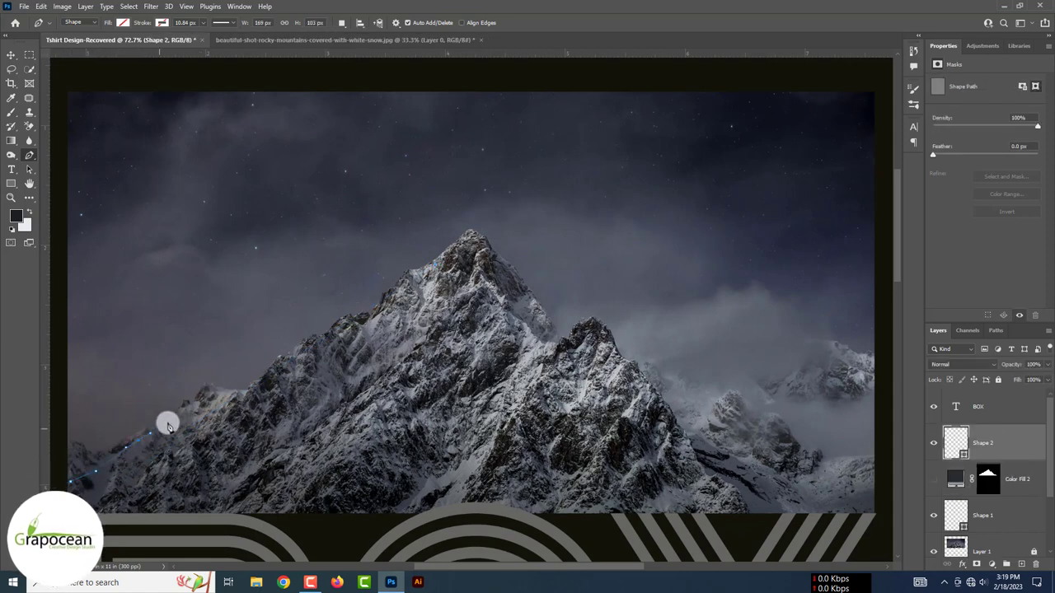
pyautogui.click(191, 408)
pyautogui.click(106, 480)
pyautogui.click(71, 476)
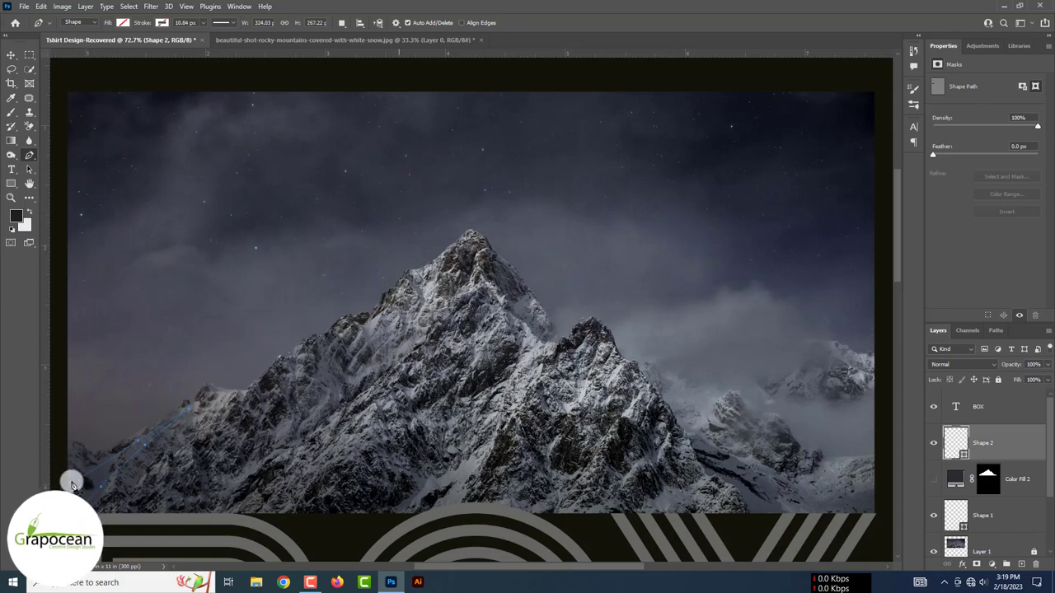
# Fill the outline with a near-black #1b1c1c Solid Color layer.
pyautogui.click(991, 564)
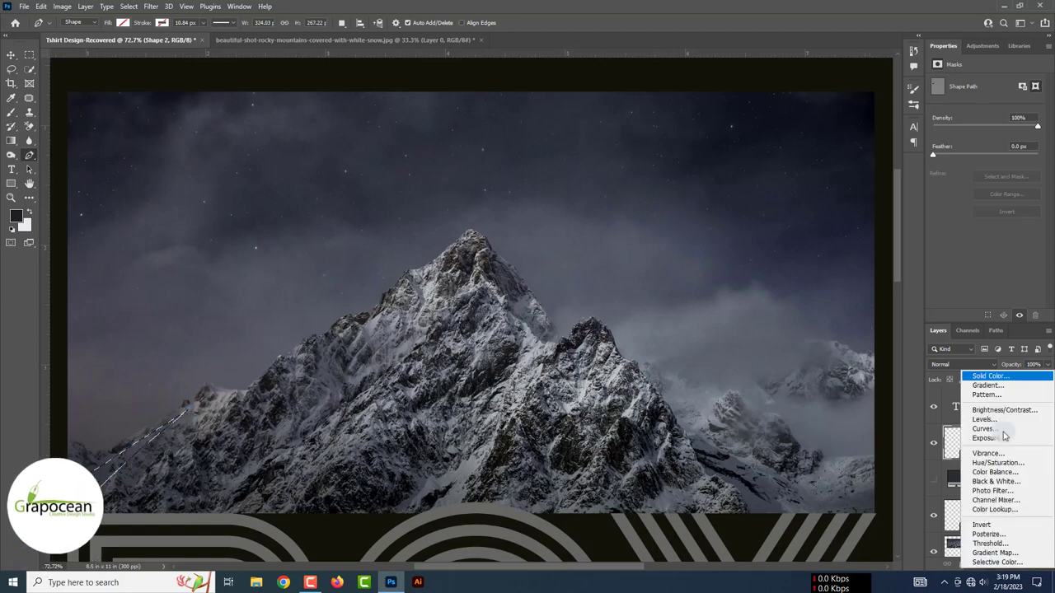
pyautogui.click(985, 373)
pyautogui.click(954, 218)
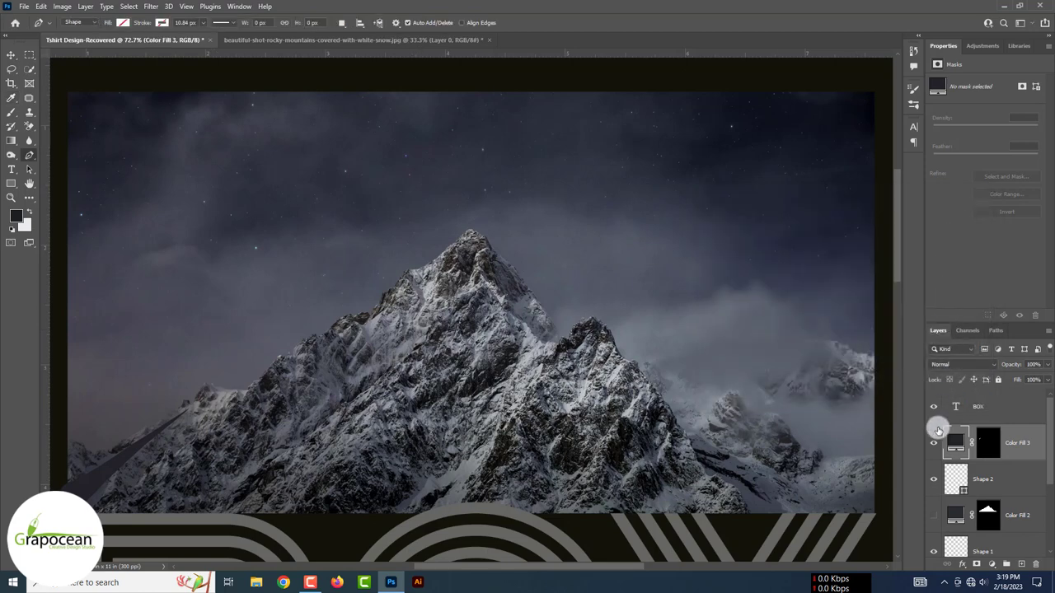
pyautogui.click(945, 482)
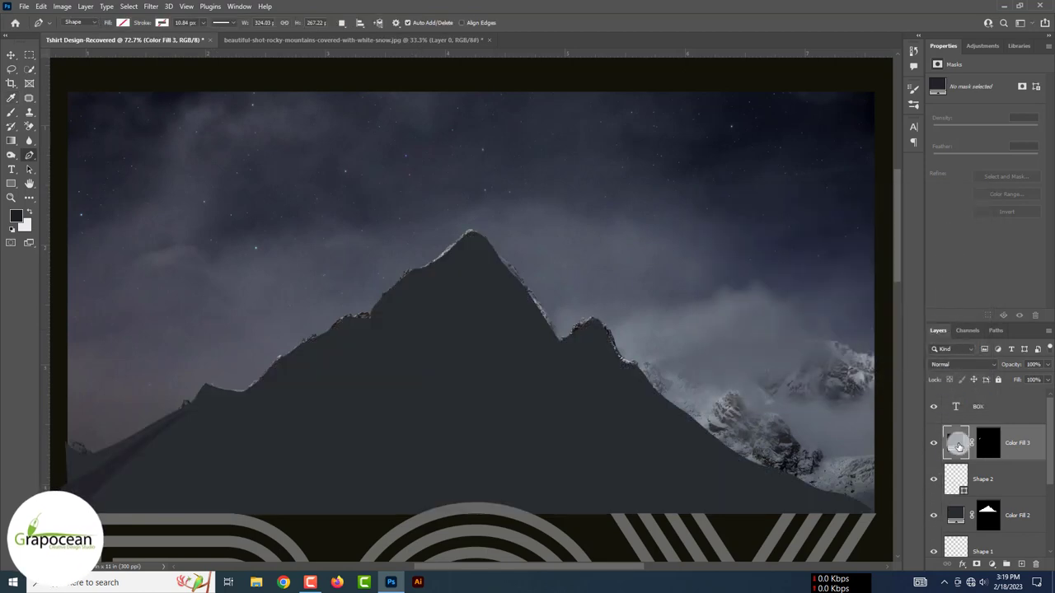
pyautogui.doubleClick(958, 446)
pyautogui.moveTo(503, 272); pyautogui.dragTo(449, 251)
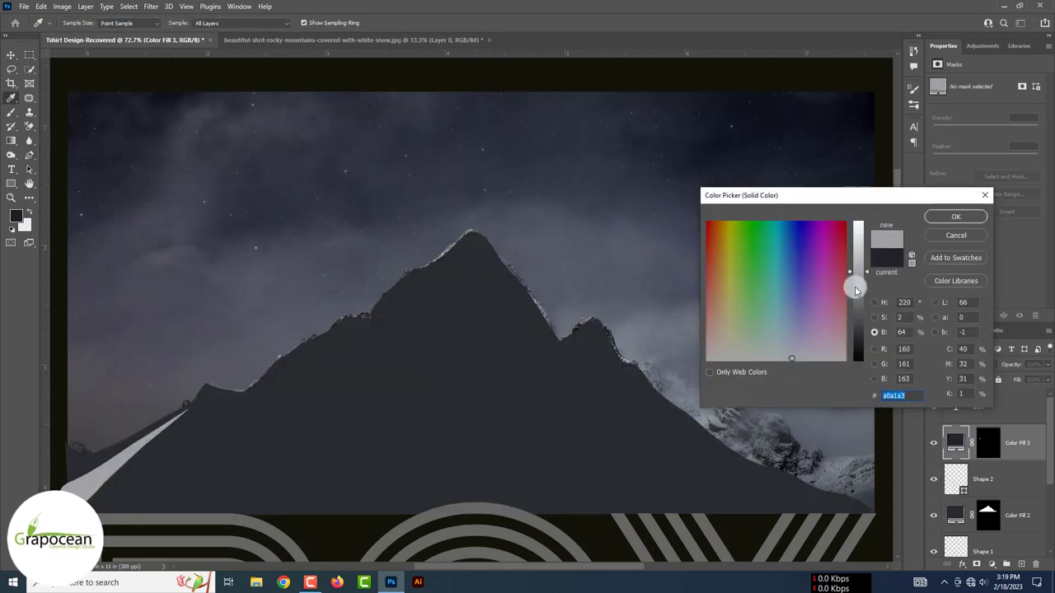
pyautogui.moveTo(855, 290); pyautogui.dragTo(866, 349)
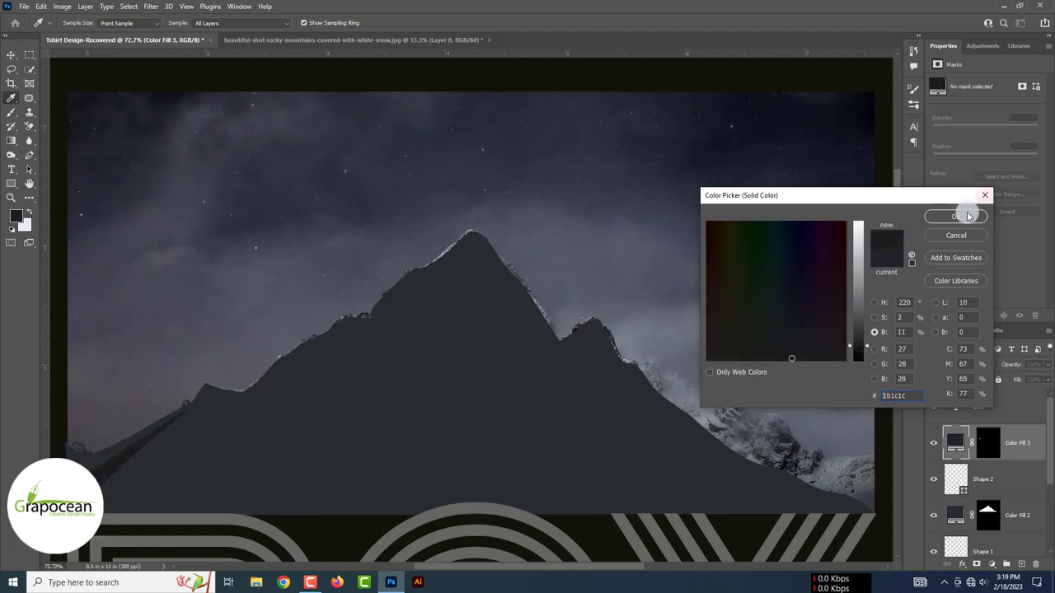
pyautogui.click(956, 216)
pyautogui.click(29, 155)
# Begin a streak path from the mountain peak, undoing misplaced anchors.
pyautogui.scroll(3, 466, 255)
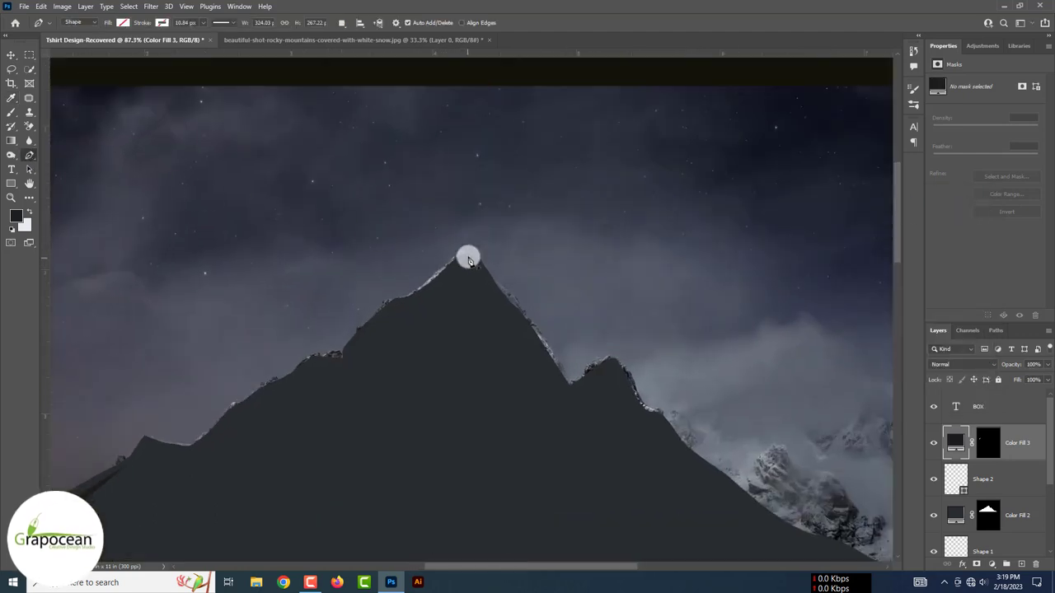
pyautogui.click(467, 257)
pyautogui.moveTo(423, 298)
pyautogui.mouseDown()
pyautogui.moveTo(401, 310)
pyautogui.moveTo(427, 291)
pyautogui.mouseUp()
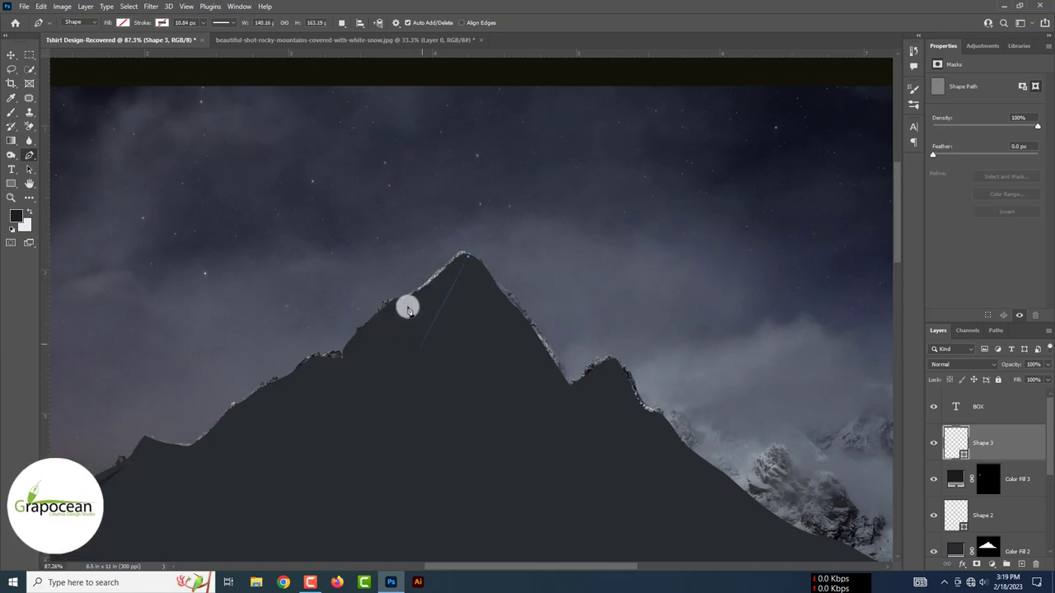
pyautogui.hotkey('ctrl', 'z')
pyautogui.click(369, 345)
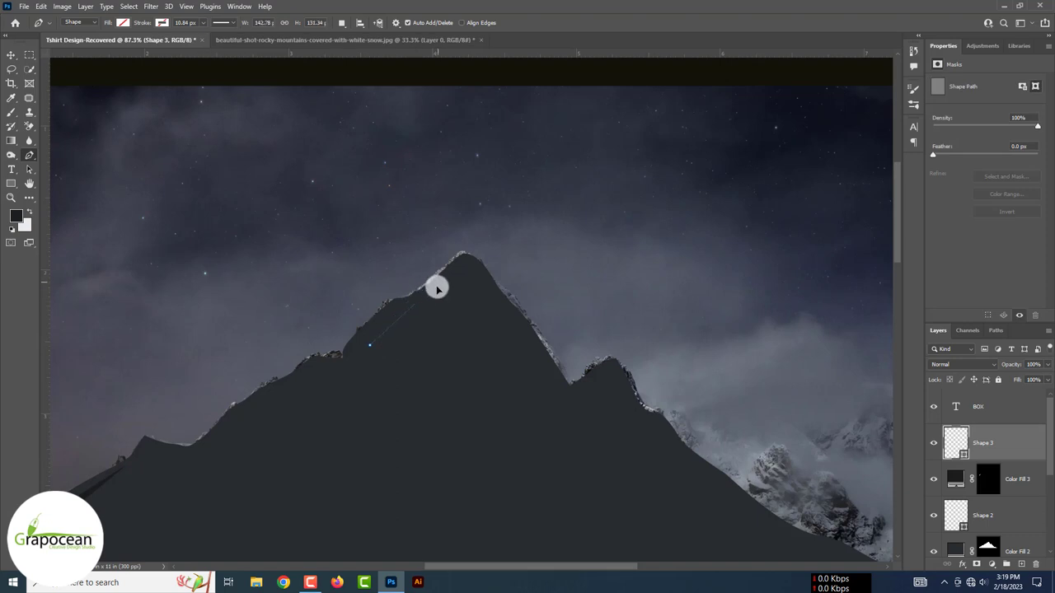
pyautogui.moveTo(474, 260); pyautogui.dragTo(459, 304)
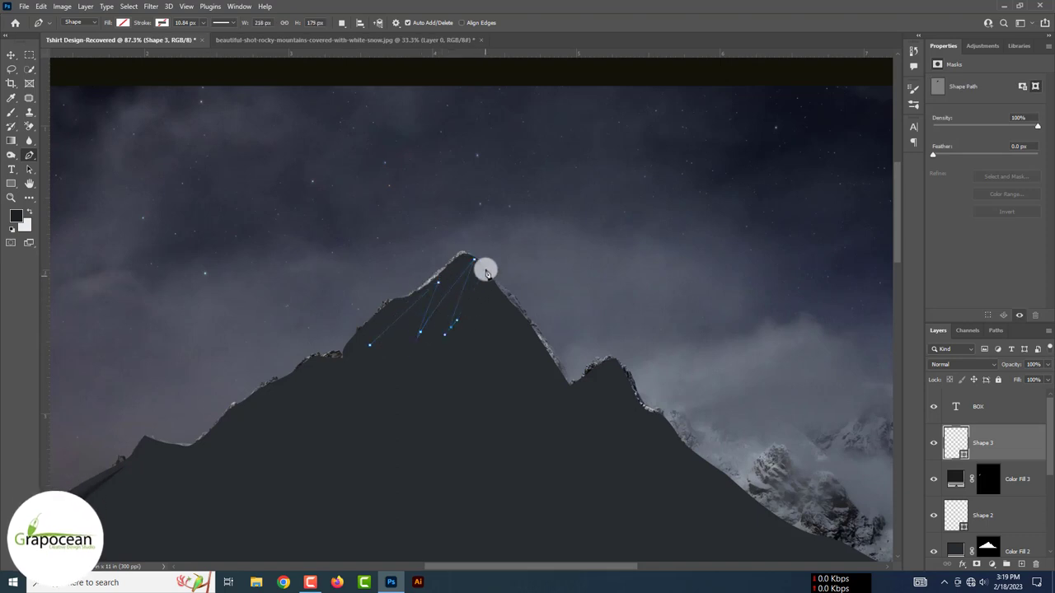
pyautogui.moveTo(444, 350); pyautogui.dragTo(483, 263)
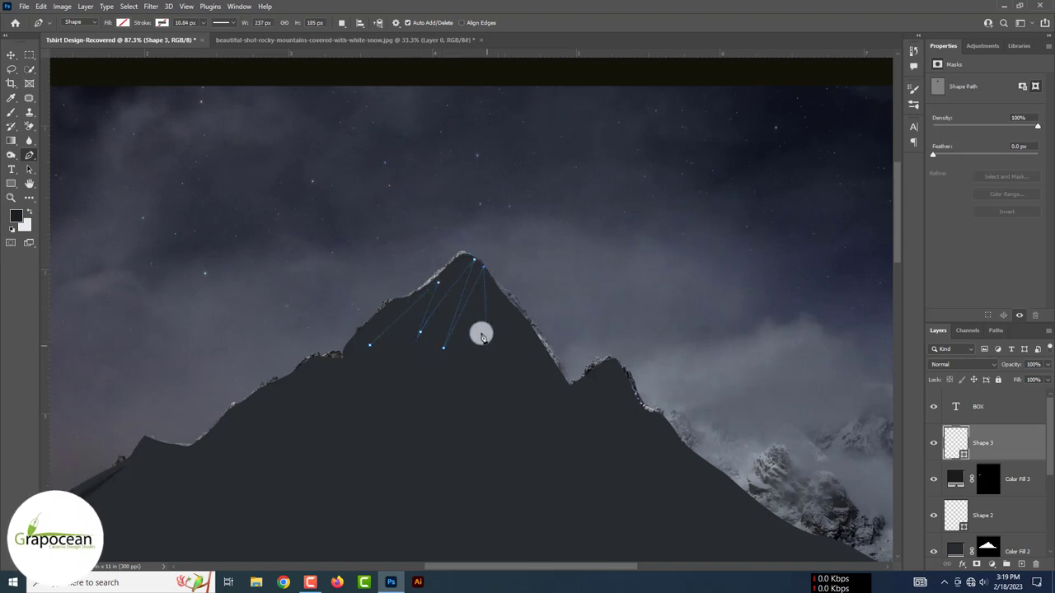
pyautogui.hotkey('ctrl', 'z')
pyautogui.hotkey('ctrl', 'z')
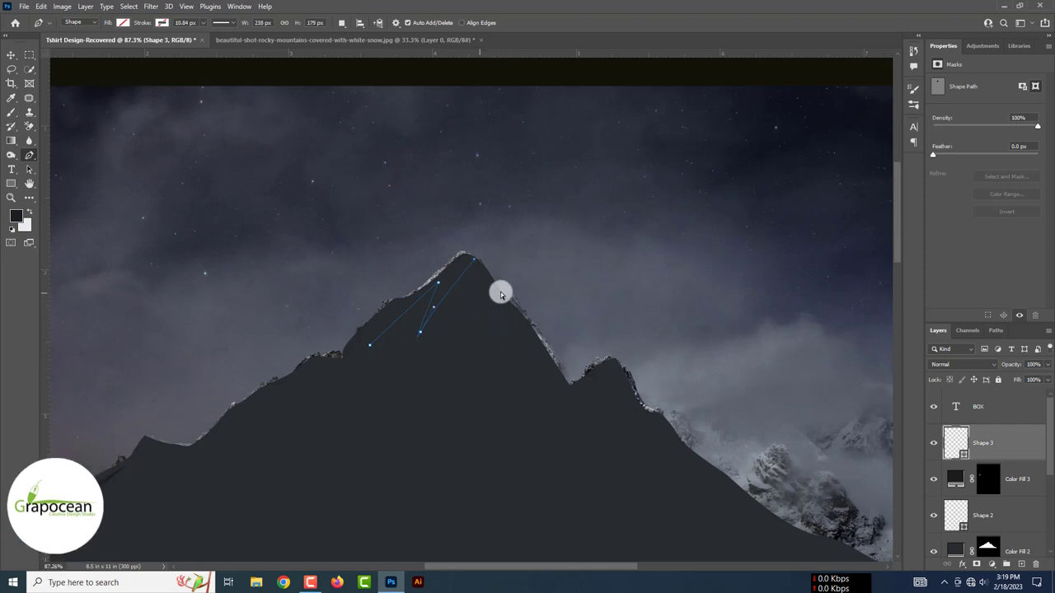
# Draw three streaks down from the peak and close the shape with corner points.
pyautogui.click(444, 263)
pyautogui.moveTo(393, 360); pyautogui.dragTo(453, 259)
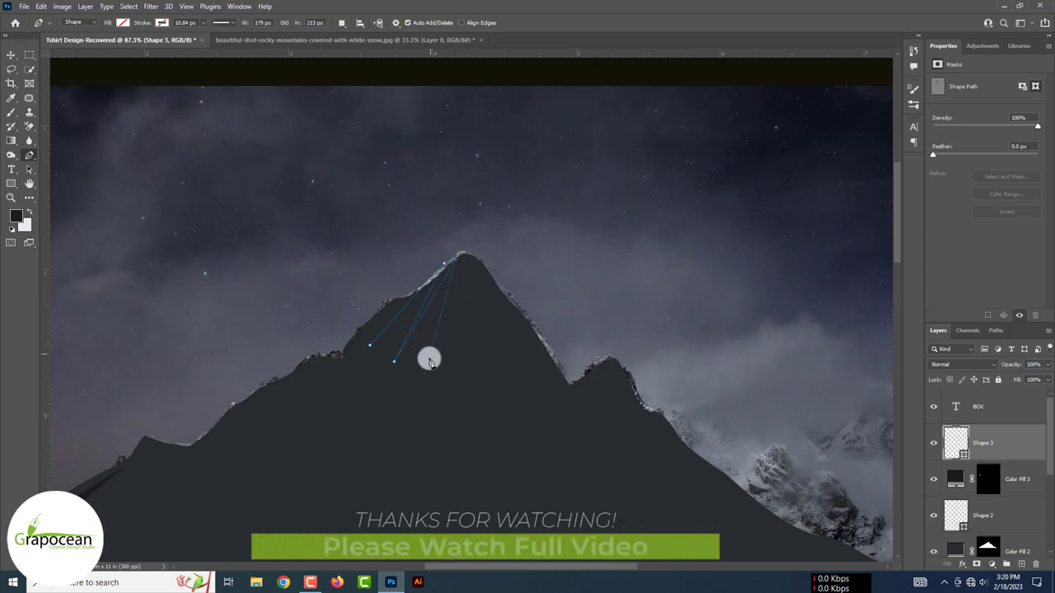
pyautogui.moveTo(429, 361); pyautogui.dragTo(472, 257)
pyautogui.moveTo(456, 369); pyautogui.dragTo(484, 252)
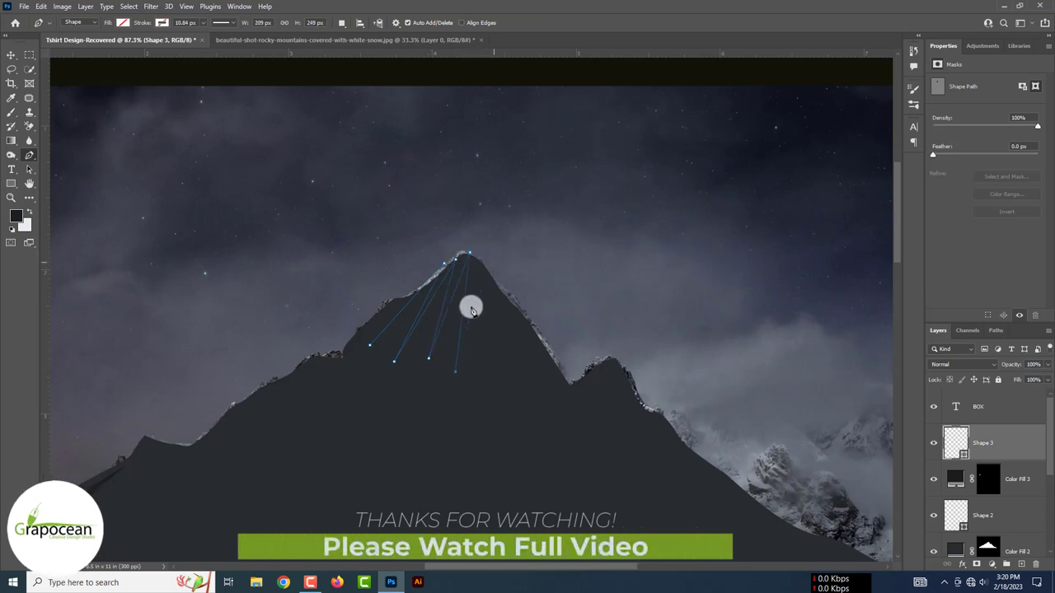
pyautogui.click(502, 264)
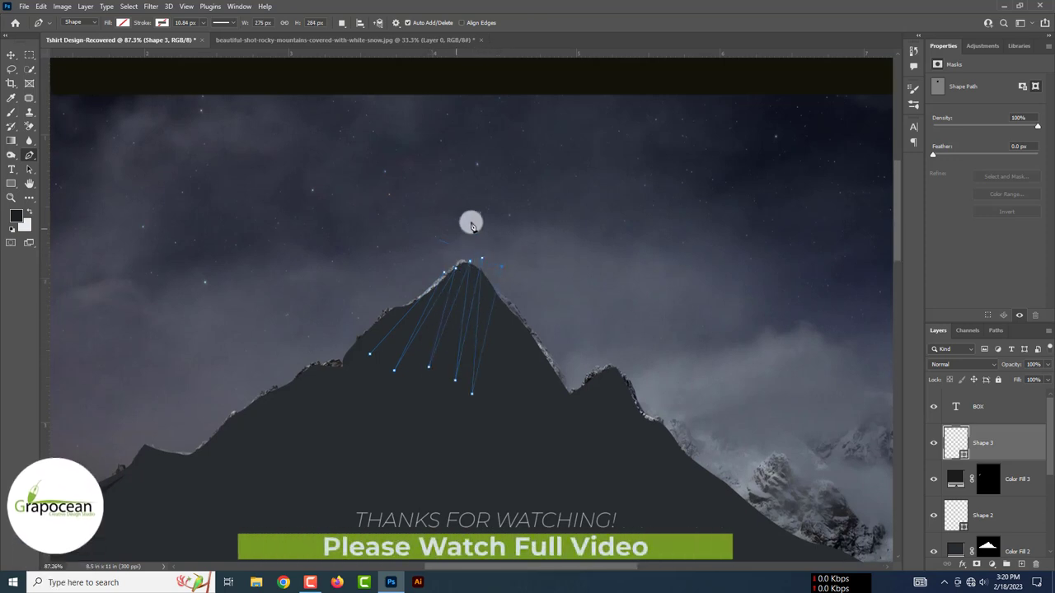
pyautogui.click(470, 222)
pyautogui.click(381, 266)
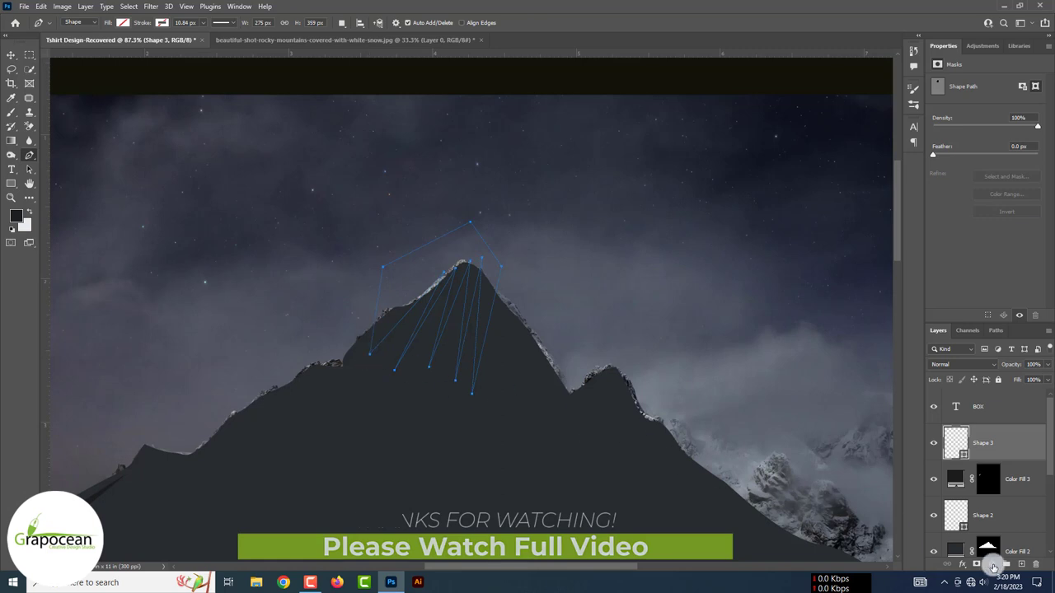
# Start a Solid Color fill for the streak shape, cancel it, and reopen the fill options.
pyautogui.click(997, 565)
pyautogui.click(990, 370)
pyautogui.click(956, 237)
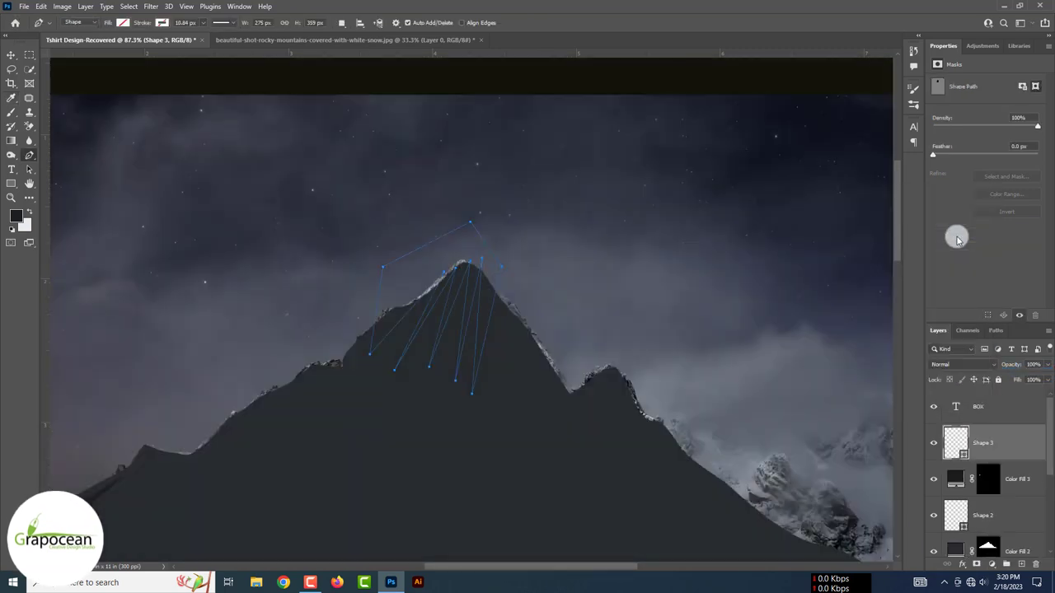
pyautogui.click(992, 563)
# Fill the peak streaks with a light grey sampled from the design.
pyautogui.click(962, 337)
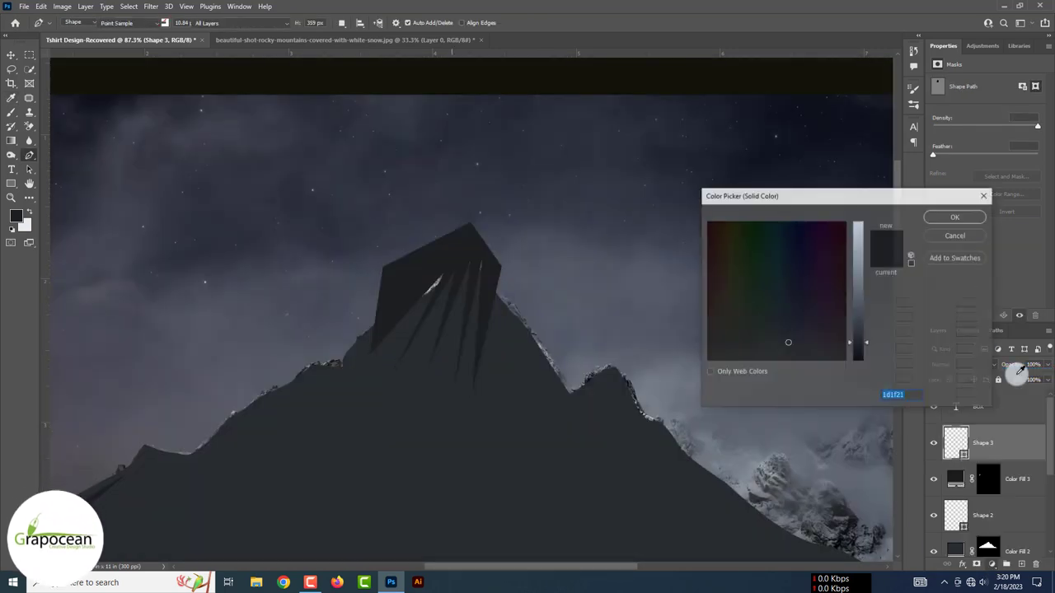
pyautogui.click(551, 363)
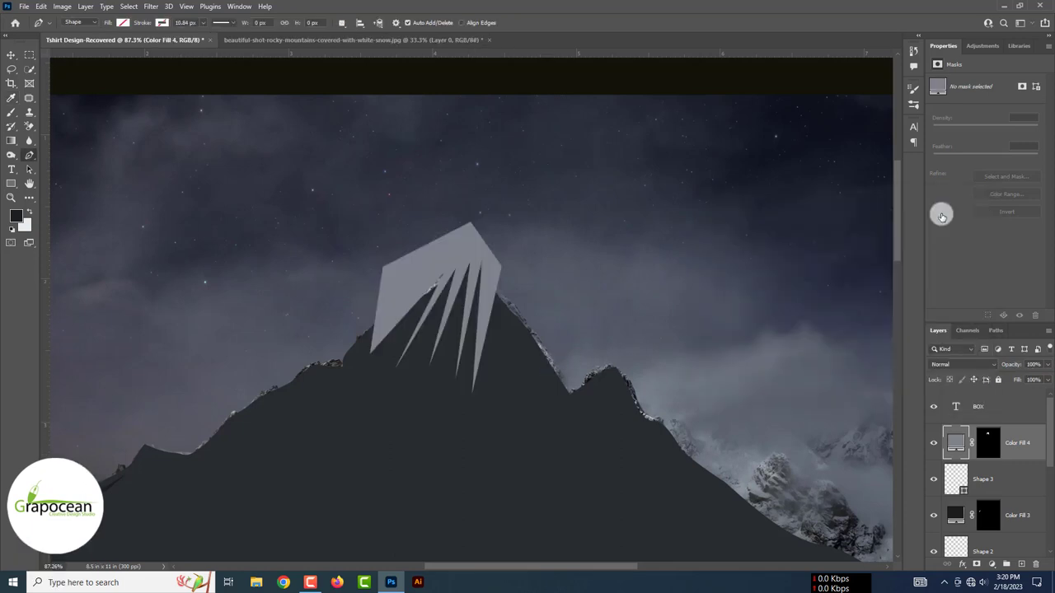
pyautogui.click(952, 217)
pyautogui.scroll(-2, 985, 516)
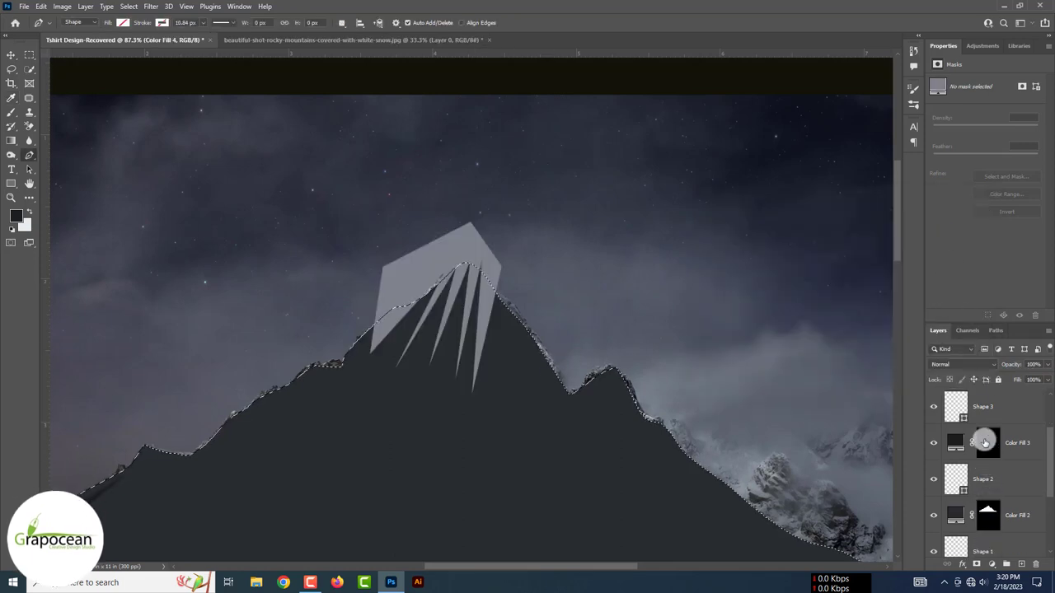
pyautogui.scroll(2, 984, 443)
# Load the mountain outline as a selection and mask the streaks to the inside of the mountain.
pyautogui.click(988, 442)
pyautogui.click(934, 443)
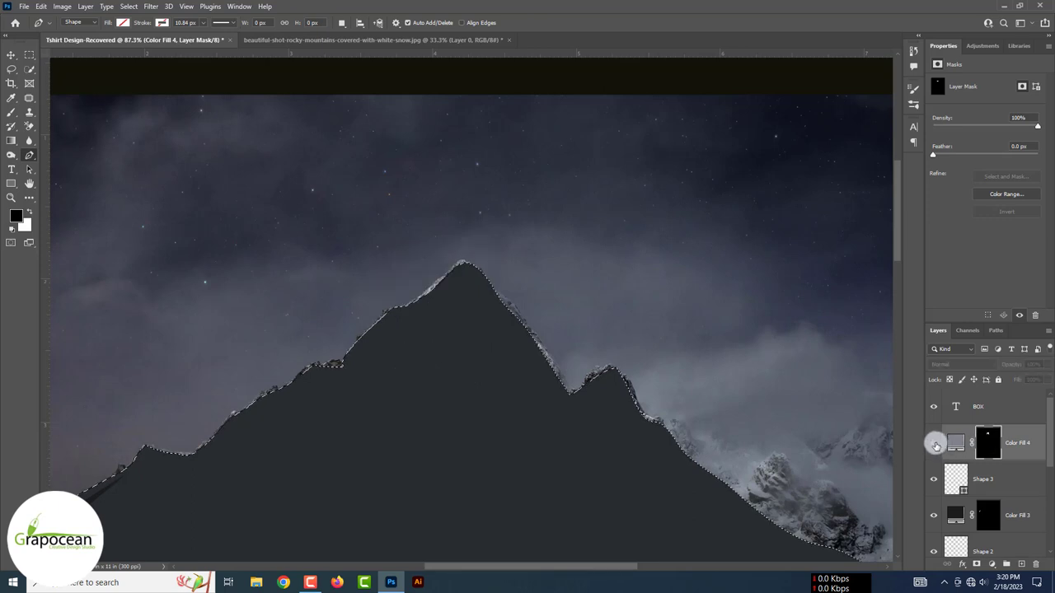
pyautogui.rightClick(1038, 444)
pyautogui.press('Escape')
pyautogui.hotkey('ctrl', 'shift', 'i')
pyautogui.hotkey('alt', 'BackSpace')
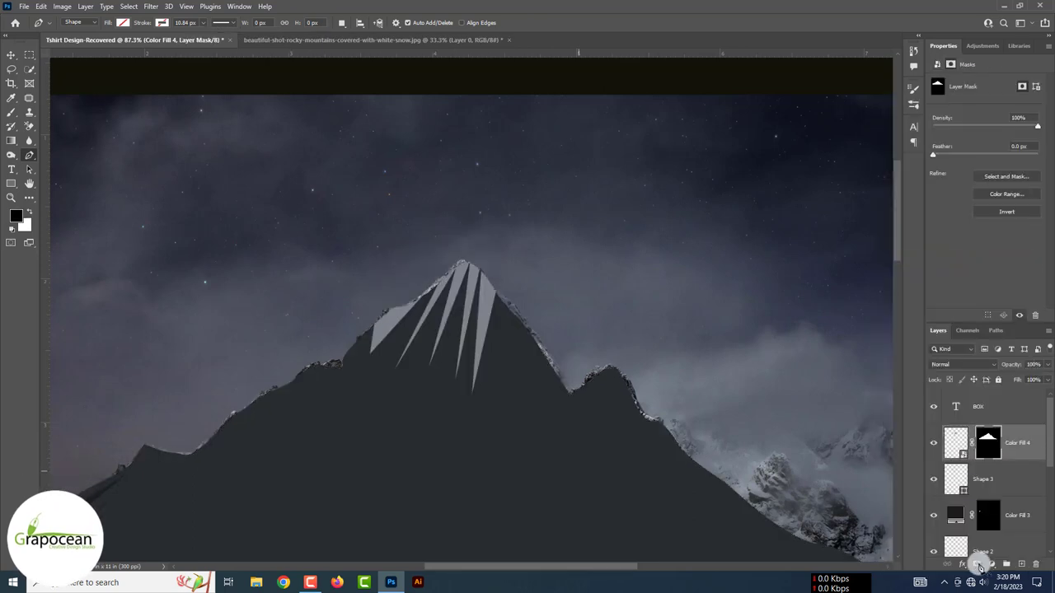
pyautogui.hotkey('ctrl', '0')
pyautogui.scroll(5, 368, 401)
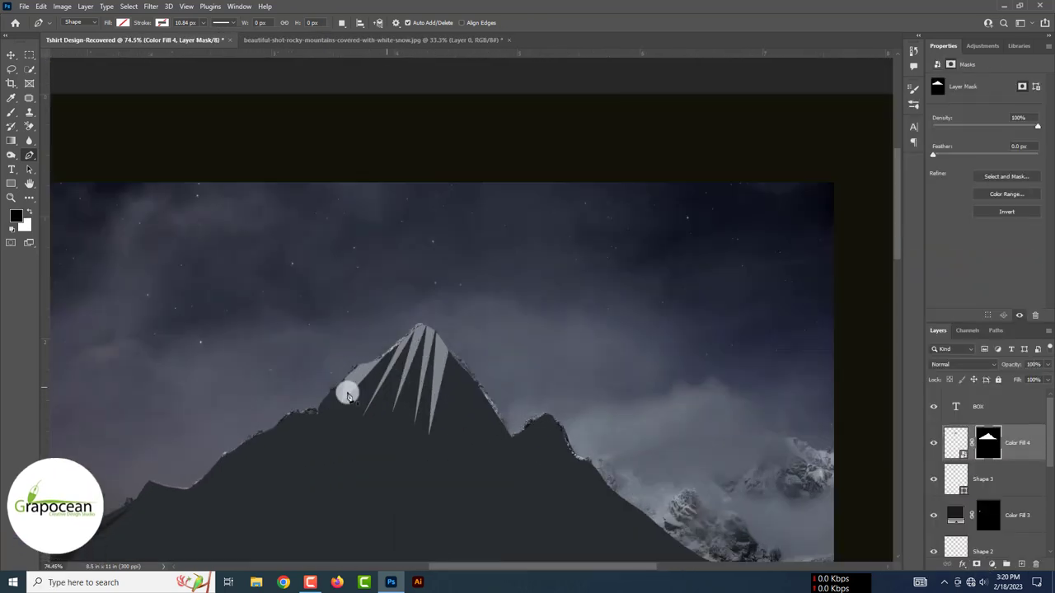
# Convert the streak layer to a Smart Object and apply an 8 px Gaussian Blur.
pyautogui.click(959, 442)
pyautogui.click(151, 6)
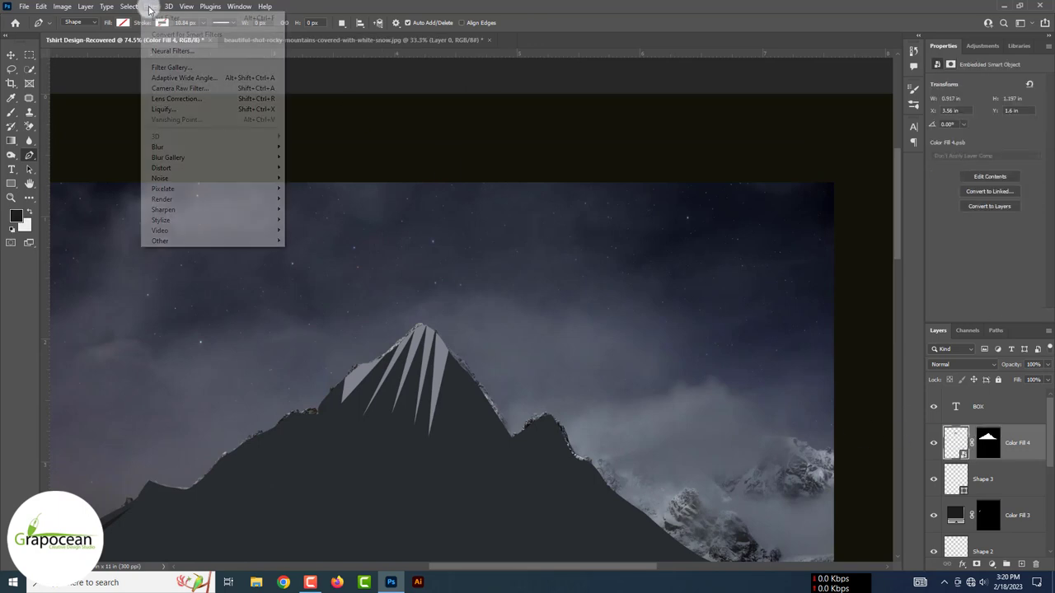
pyautogui.click(320, 189)
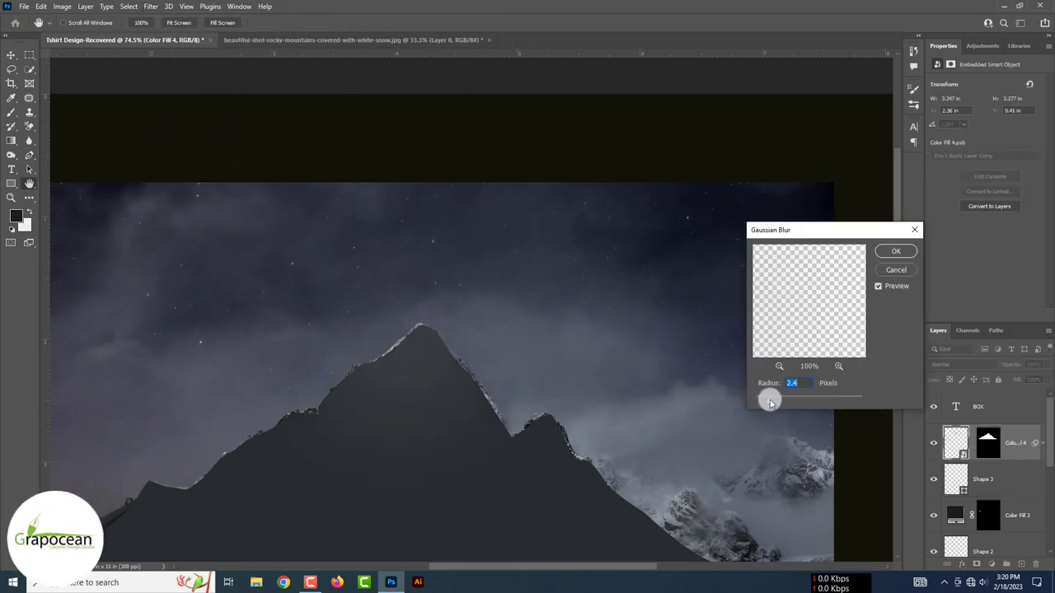
pyautogui.moveTo(770, 401); pyautogui.dragTo(794, 402)
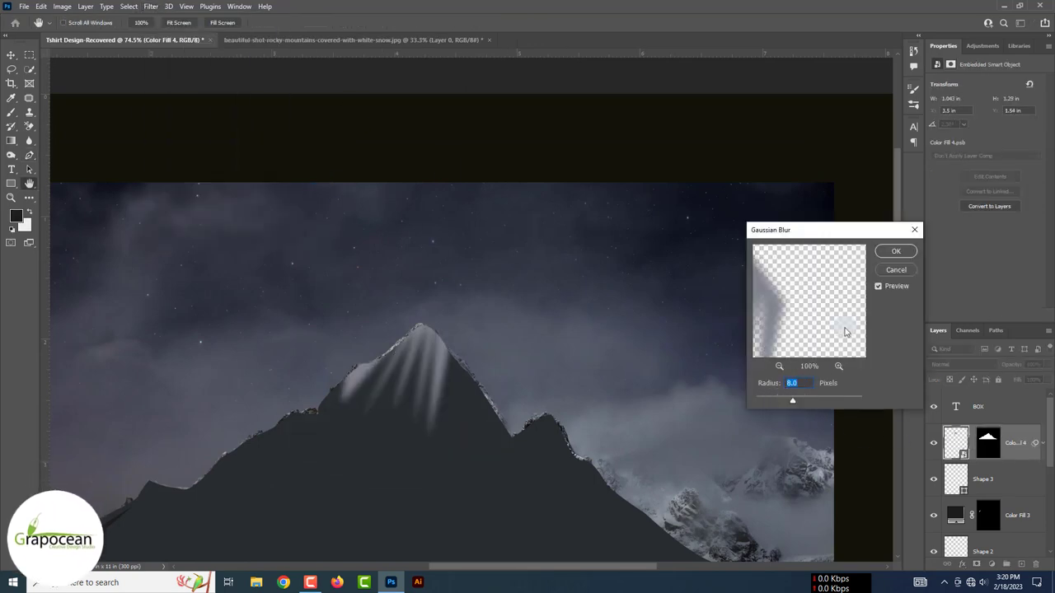
pyautogui.click(896, 258)
pyautogui.scroll(-3, 896, 258)
pyautogui.scroll(2, 896, 258)
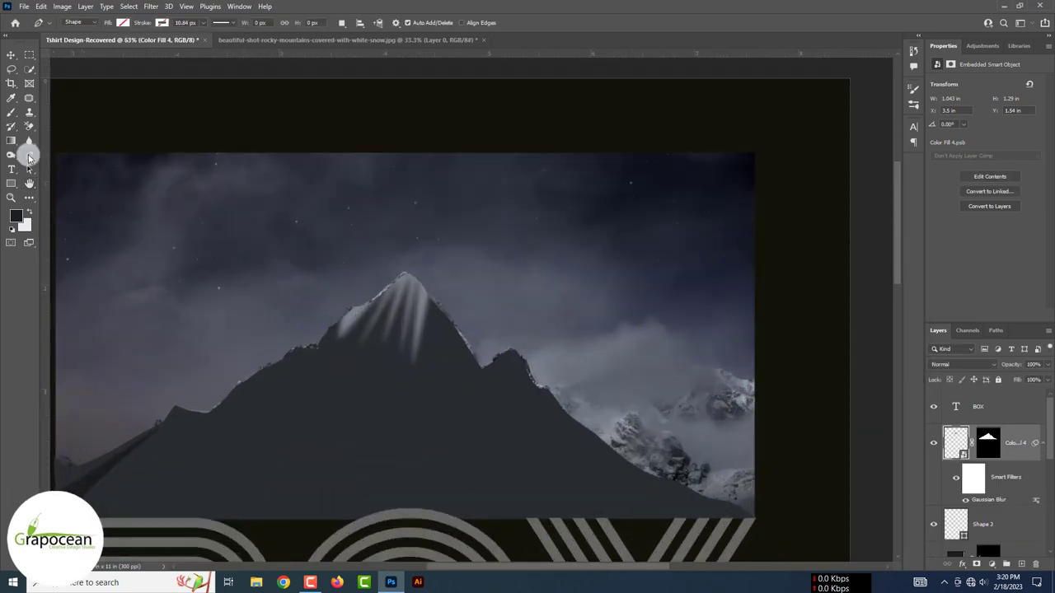
# Draw a jagged streak shape down the mountain's left slope with the Pen tool.
pyautogui.click(334, 337)
pyautogui.moveTo(320, 357)
pyautogui.mouseDown()
pyautogui.moveTo(247, 419)
pyautogui.moveTo(221, 416)
pyautogui.mouseUp()
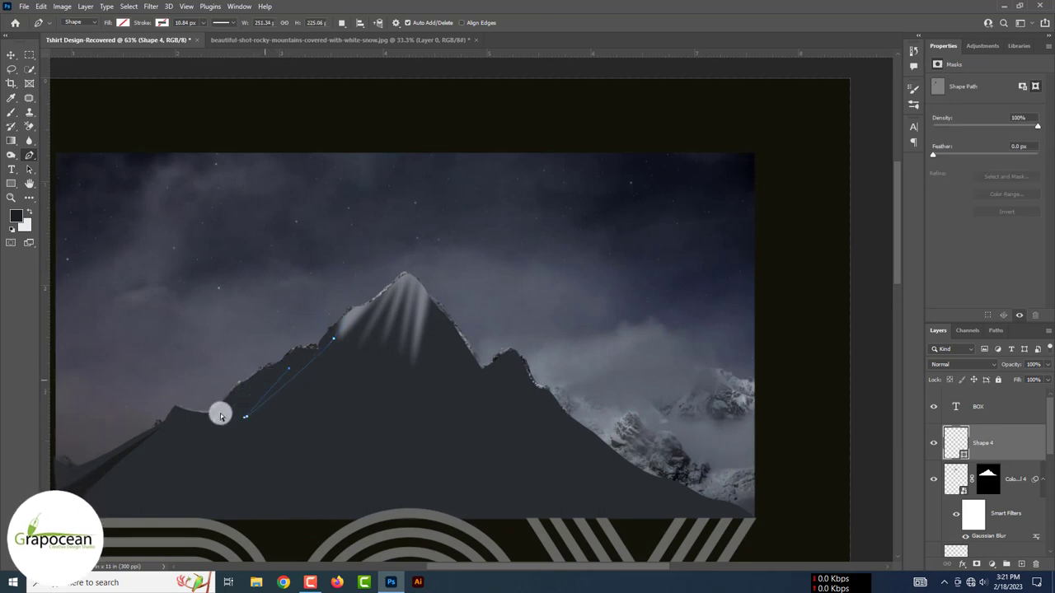
pyautogui.click(337, 318)
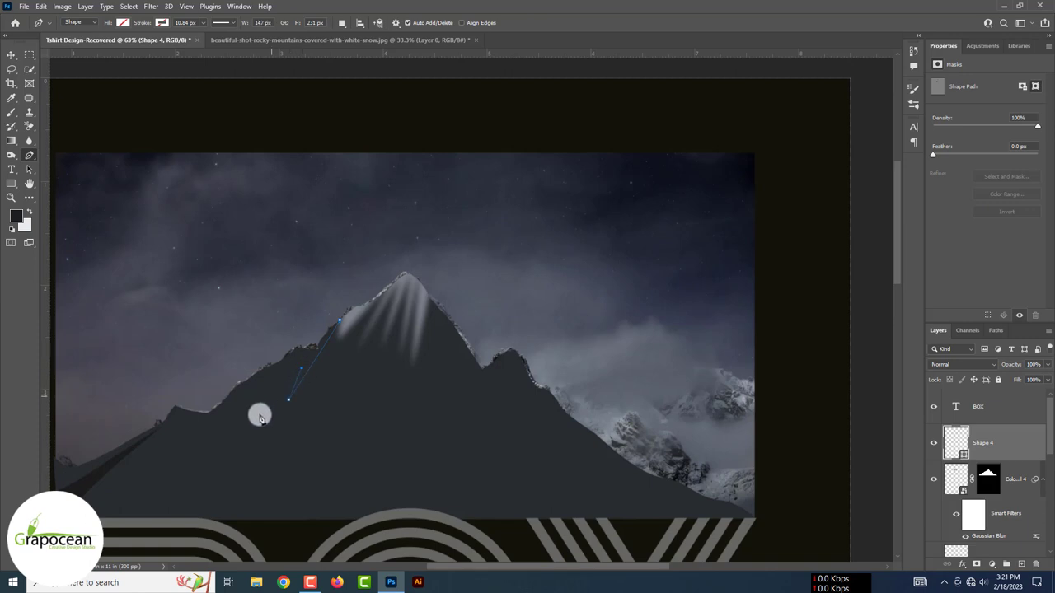
pyautogui.moveTo(245, 445); pyautogui.dragTo(273, 386)
pyautogui.moveTo(159, 461); pyautogui.dragTo(226, 397)
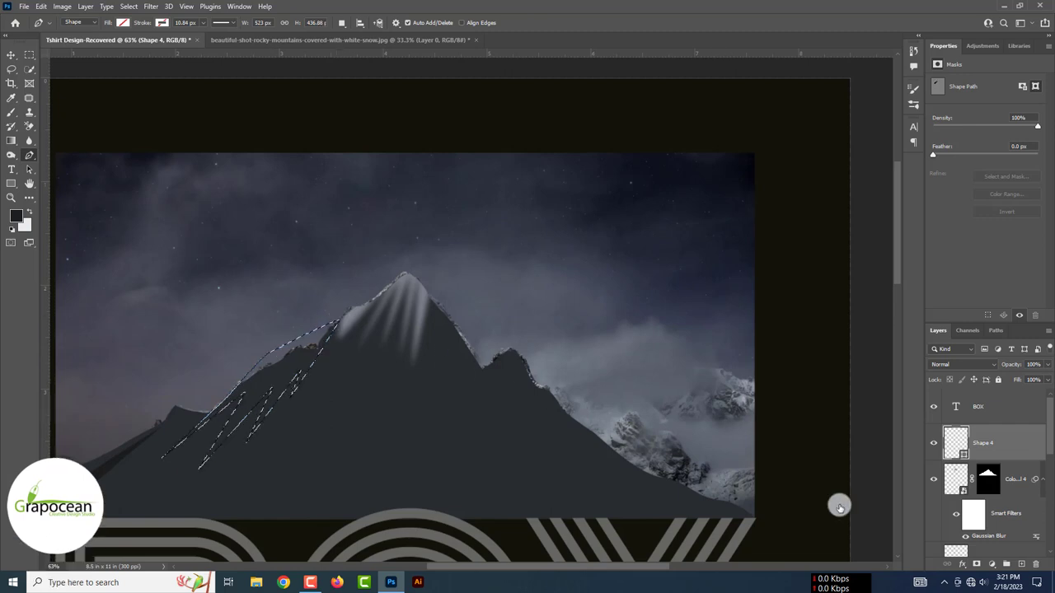
# Fill the streak shape with light blue-grey #9ca8b4 and rasterize the fill layer.
pyautogui.click(992, 564)
pyautogui.click(999, 369)
pyautogui.click(859, 263)
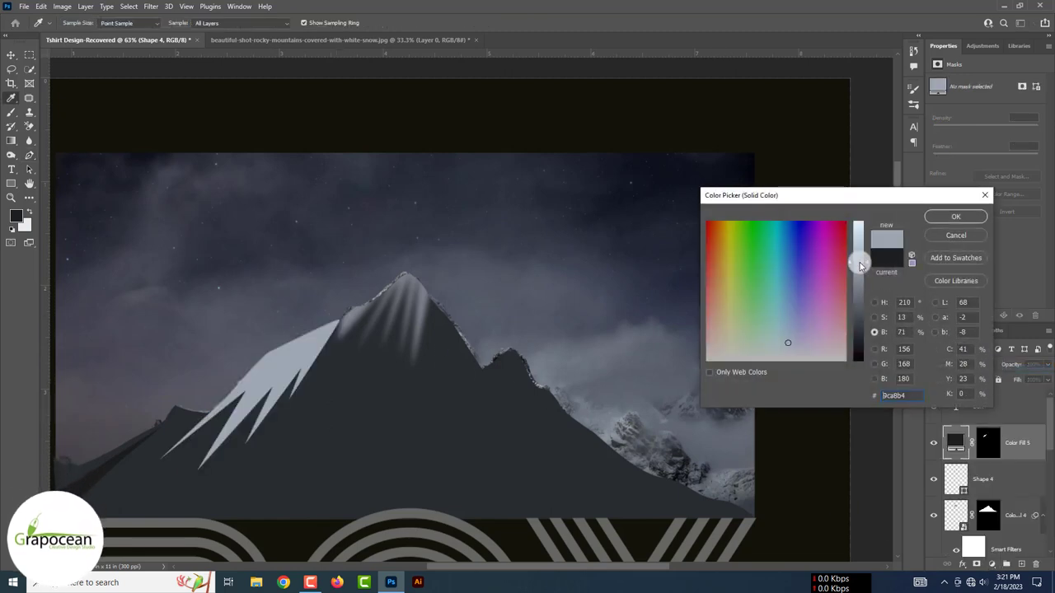
pyautogui.click(963, 216)
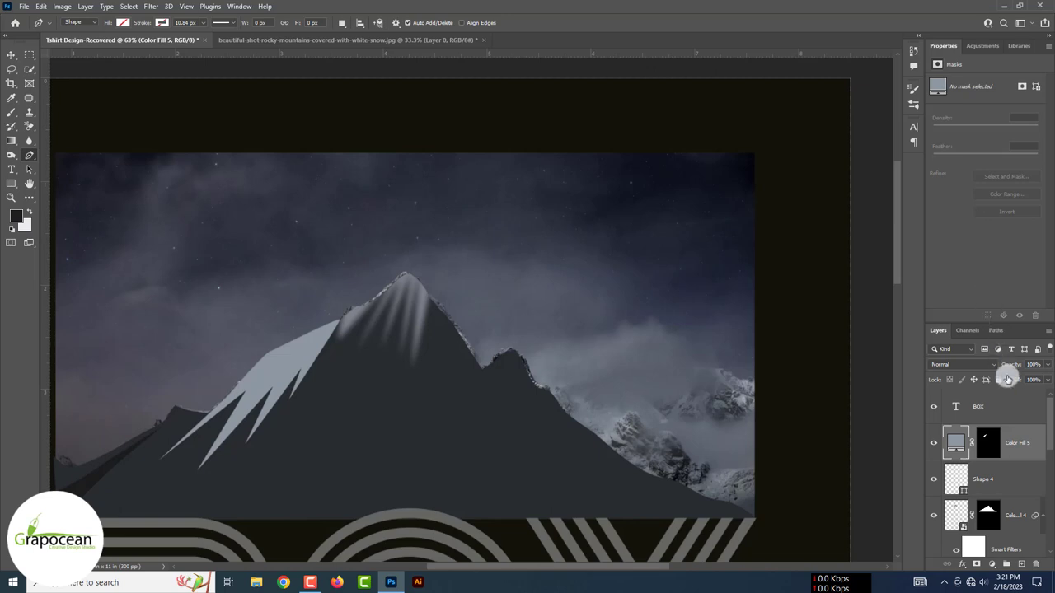
pyautogui.rightClick(1026, 449)
pyautogui.click(931, 273)
# Load the mountain selection, make the streaks a Smart Object and blur them about 5.4 px.
pyautogui.keyDown('ctrl'); pyautogui.click(987, 515); pyautogui.keyUp('ctrl')
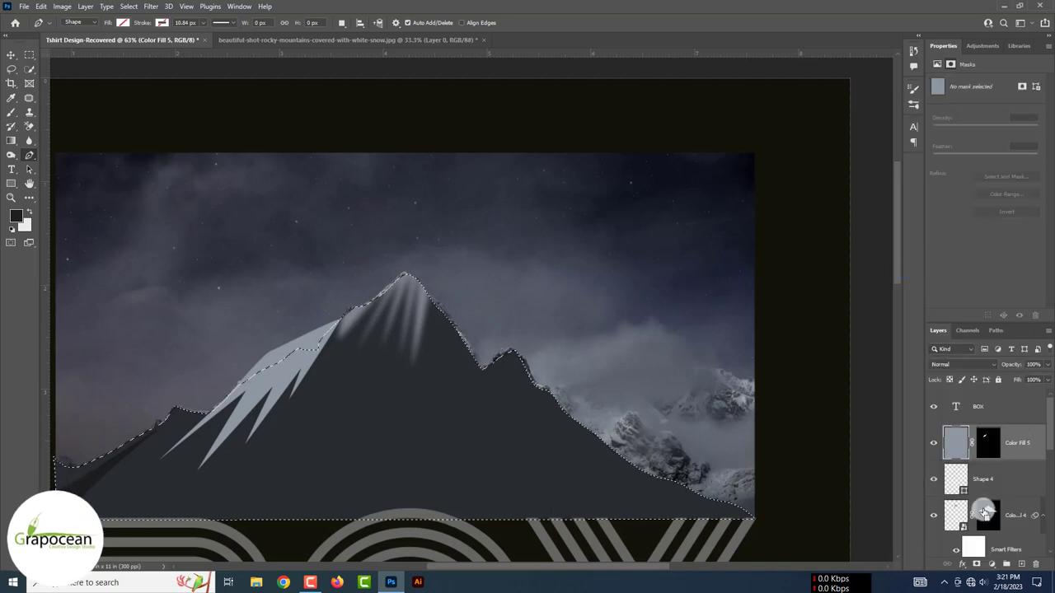
pyautogui.rightClick(1013, 443)
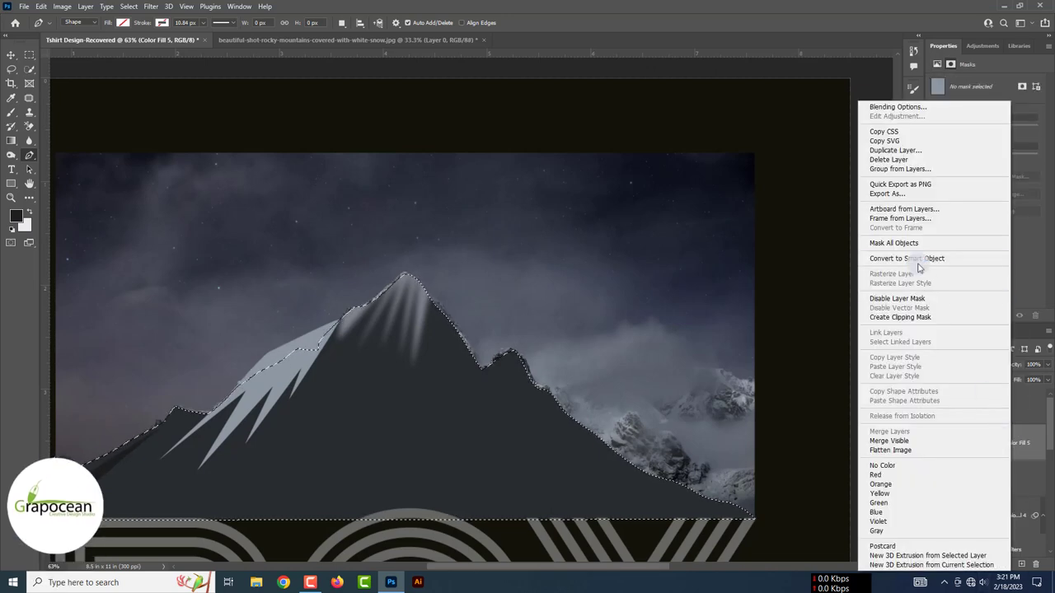
pyautogui.click(931, 330)
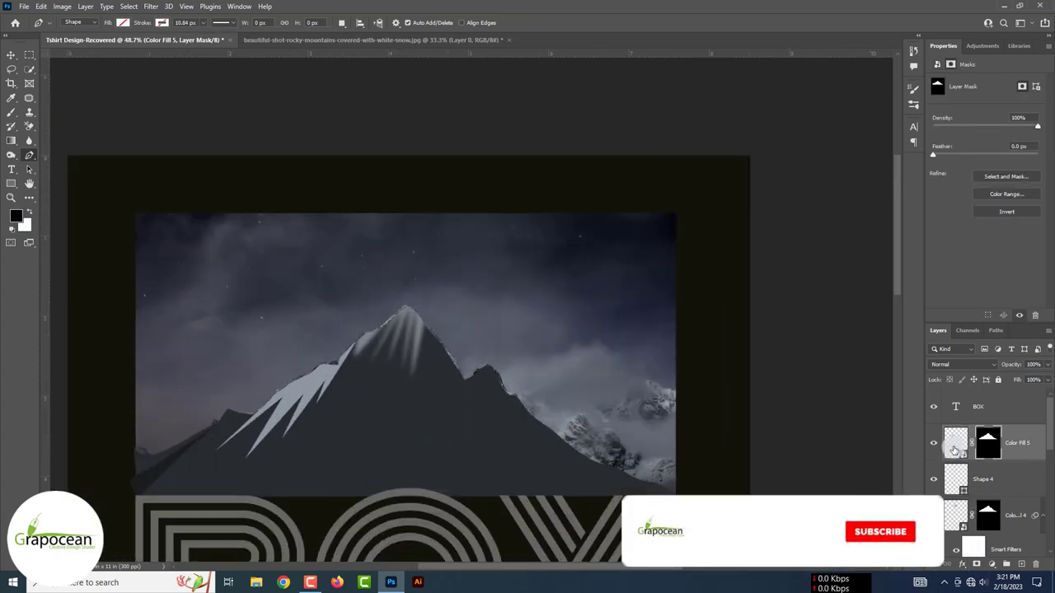
pyautogui.click(151, 6)
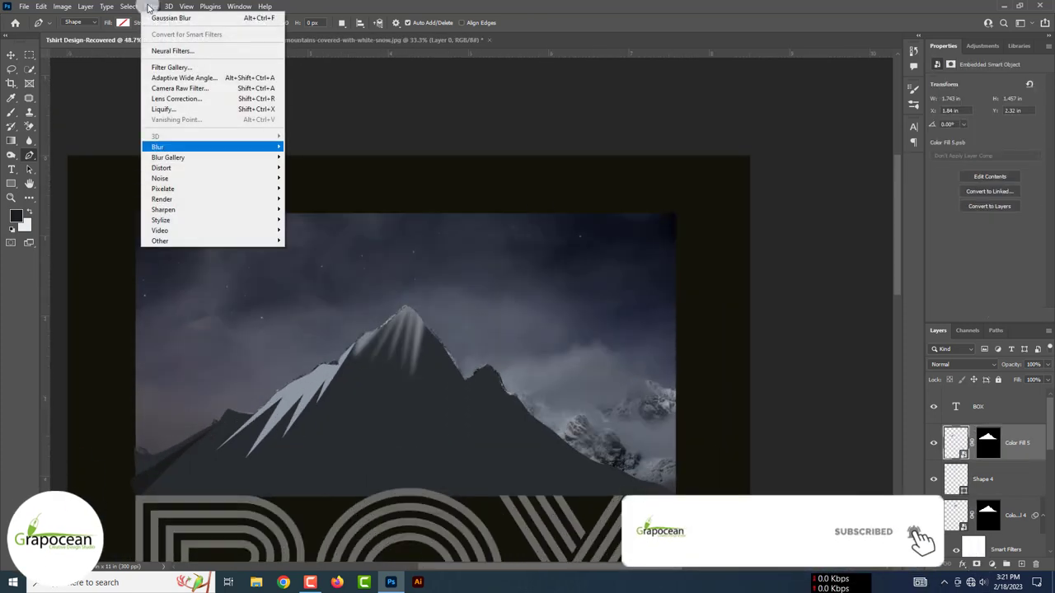
pyautogui.moveTo(158, 147)
pyautogui.click(322, 187)
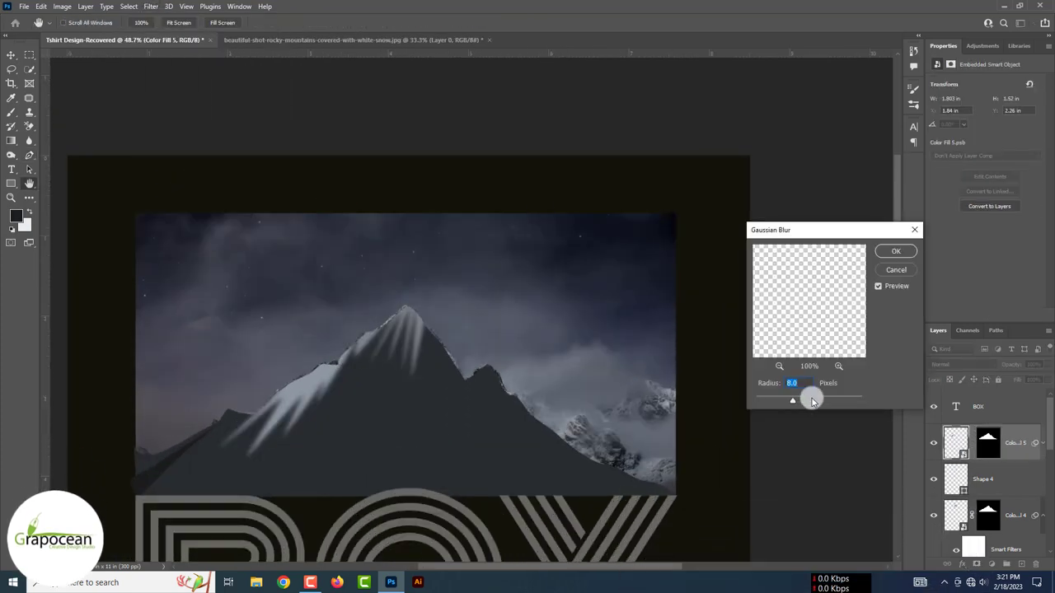
pyautogui.moveTo(812, 402); pyautogui.dragTo(767, 402)
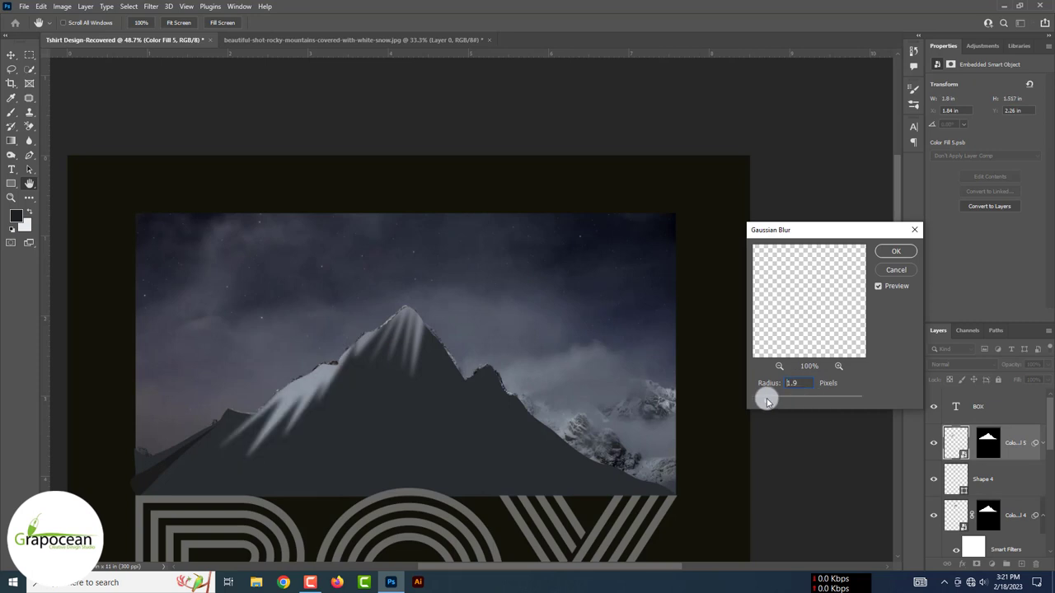
pyautogui.click(895, 251)
# Set the streak layer to 24% opacity and review the design with the mountain photo hidden.
pyautogui.moveTo(997, 380); pyautogui.dragTo(1010, 380)
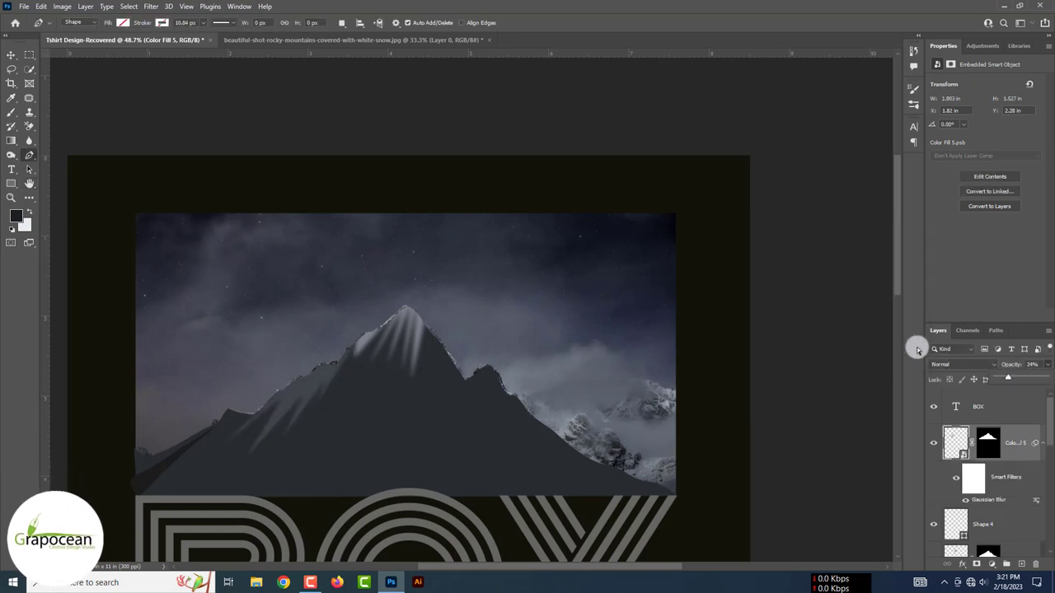
pyautogui.hotkey('ctrl', '-')
pyautogui.press('v')
pyautogui.click(483, 393)
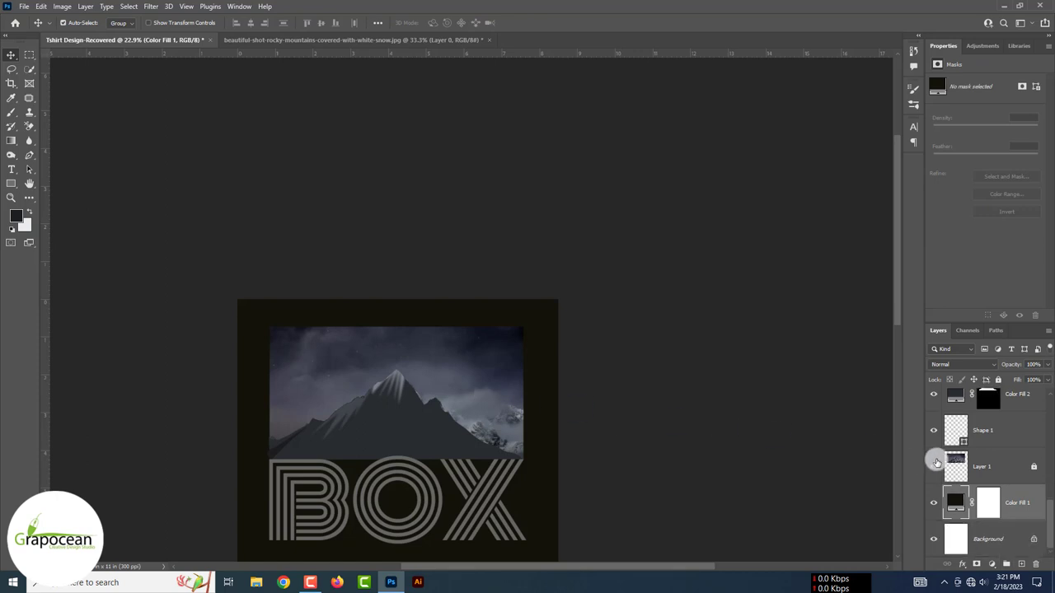
pyautogui.click(935, 463)
pyautogui.hotkey('ctrl', '-')
pyautogui.hotkey('ctrl', '+')
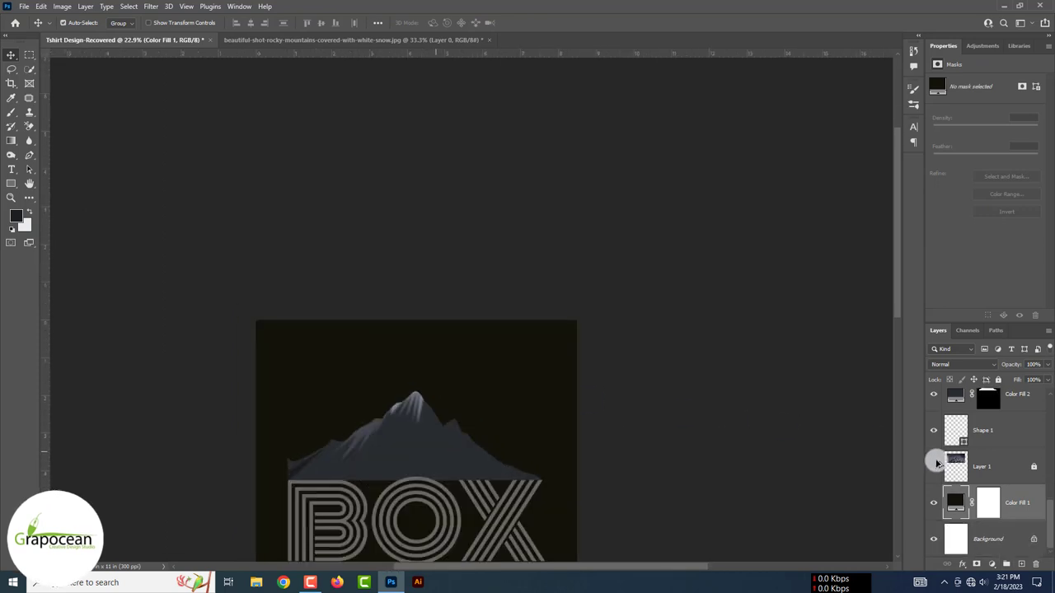
pyautogui.hotkey('ctrl', '+')
pyautogui.hotkey('ctrl', '+')
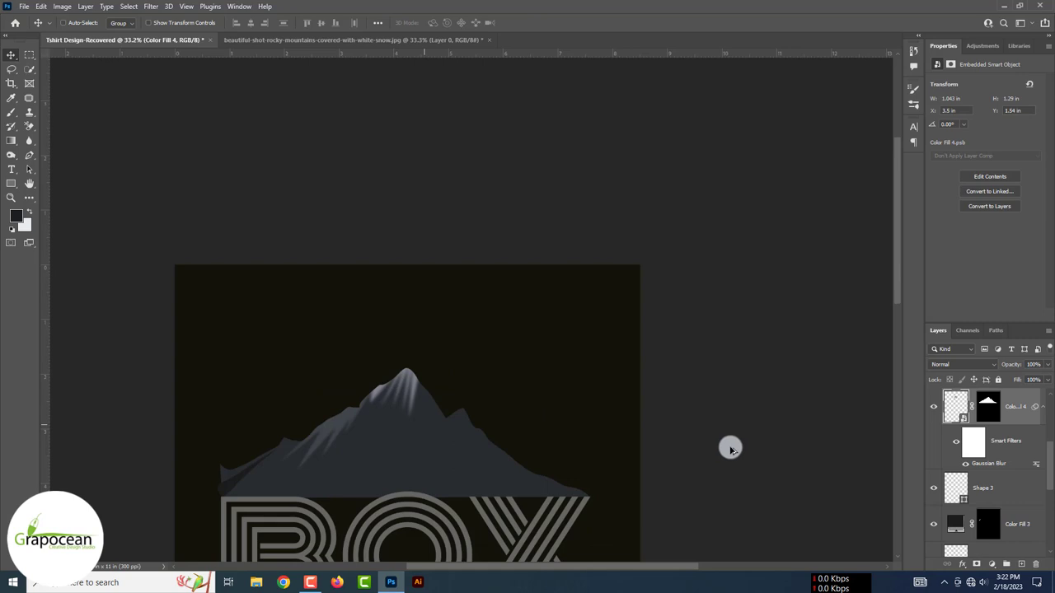
# Deselect the layers and show the mountain photo again.
pyautogui.click(731, 448)
pyautogui.scroll(-3, 730, 448)
pyautogui.scroll(-2, 730, 448)
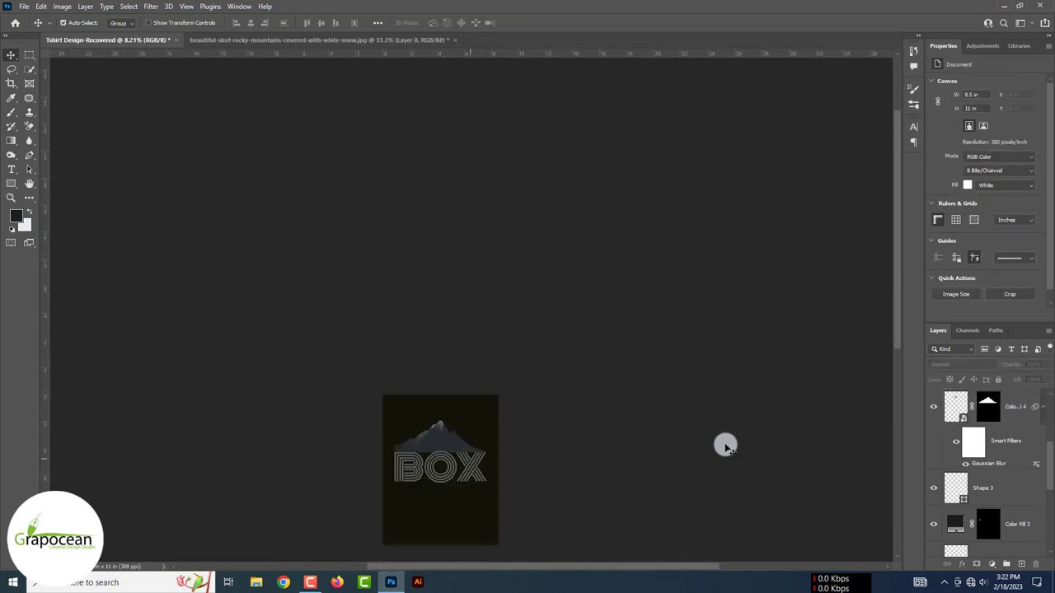
pyautogui.scroll(3, 727, 447)
pyautogui.scroll(2, 725, 447)
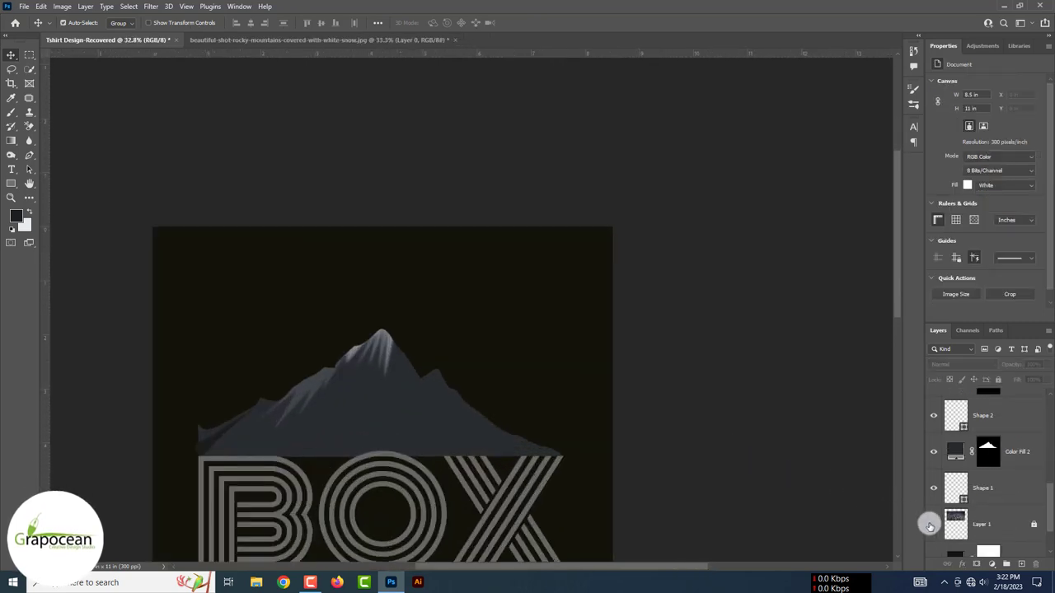
pyautogui.click(934, 524)
pyautogui.scroll(1, 475, 341)
pyautogui.click(29, 155)
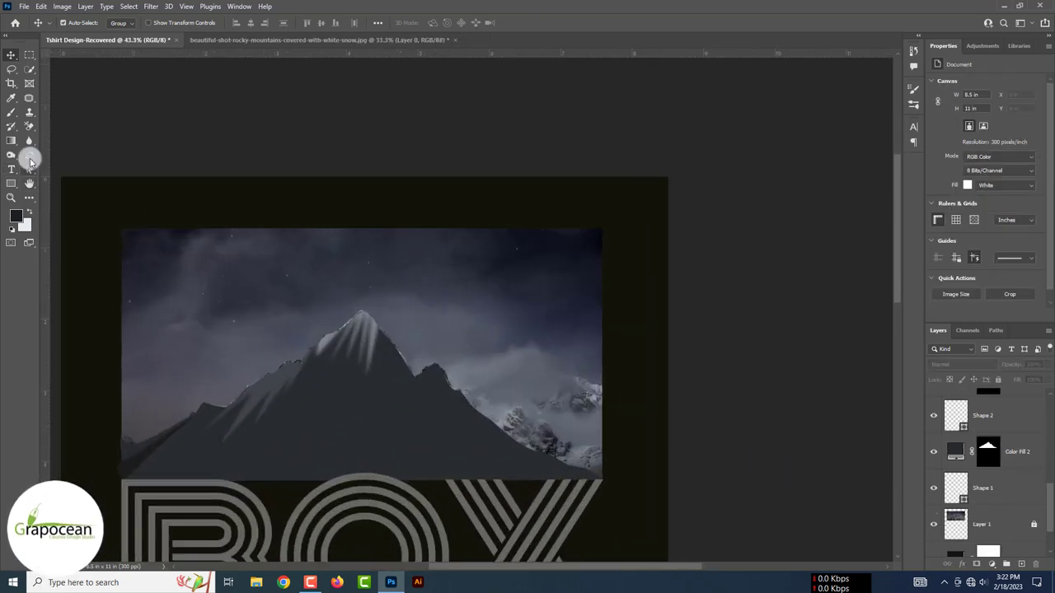
# Pen a closed zig-zag streak shape from the peak down the mountain's right slope.
pyautogui.click(364, 315)
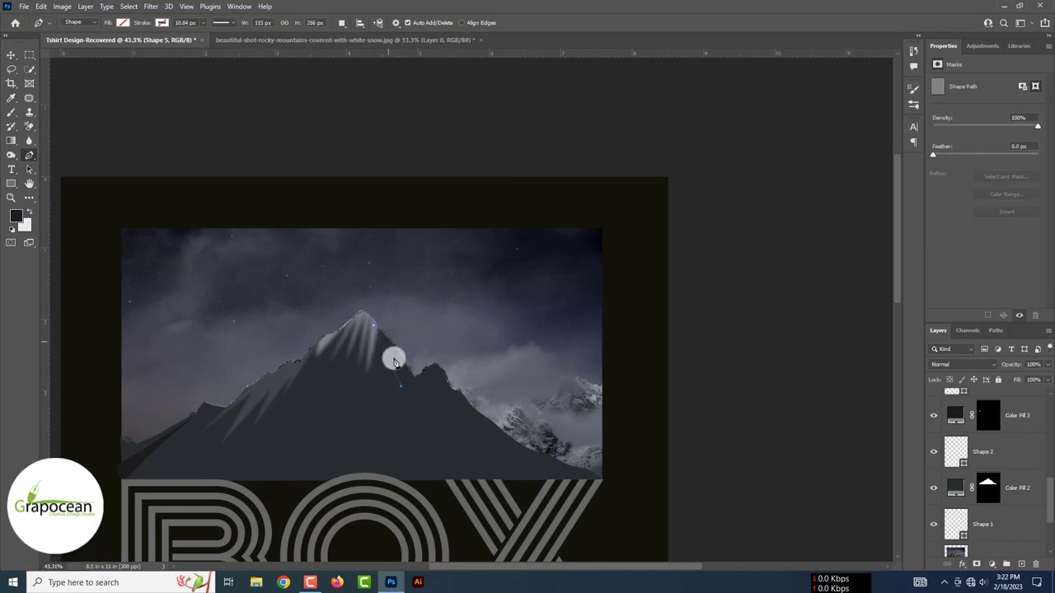
pyautogui.moveTo(402, 389); pyautogui.dragTo(404, 380)
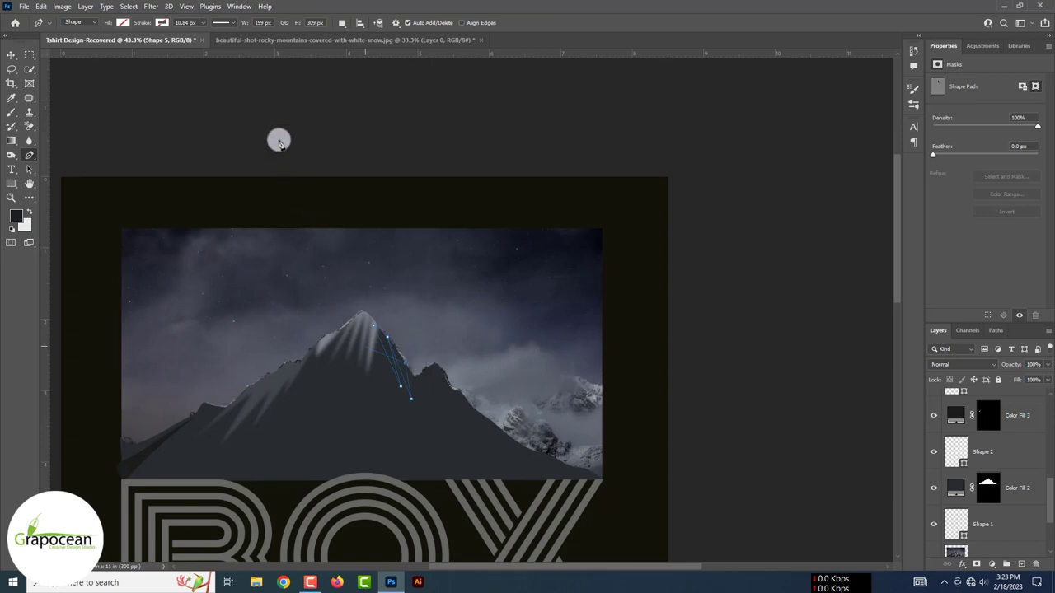
pyautogui.scroll(2, 459, 428)
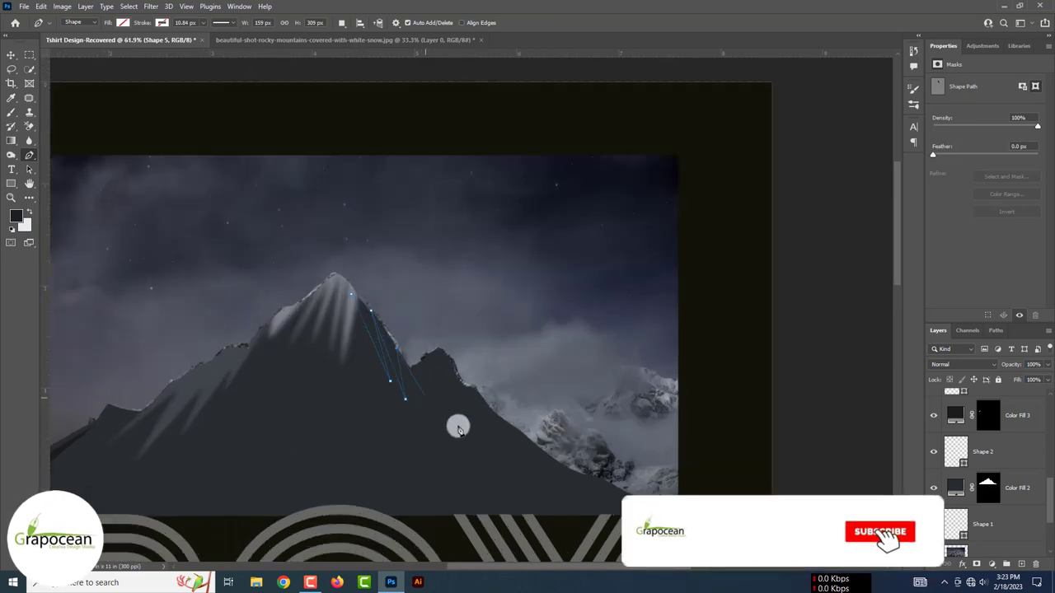
pyautogui.click(434, 416)
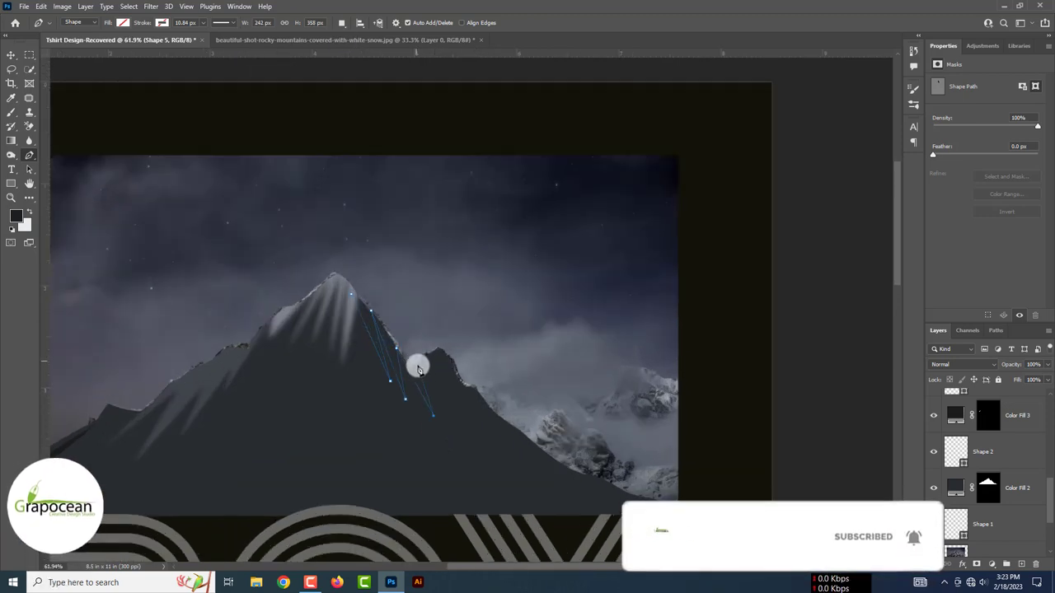
pyautogui.click(417, 363)
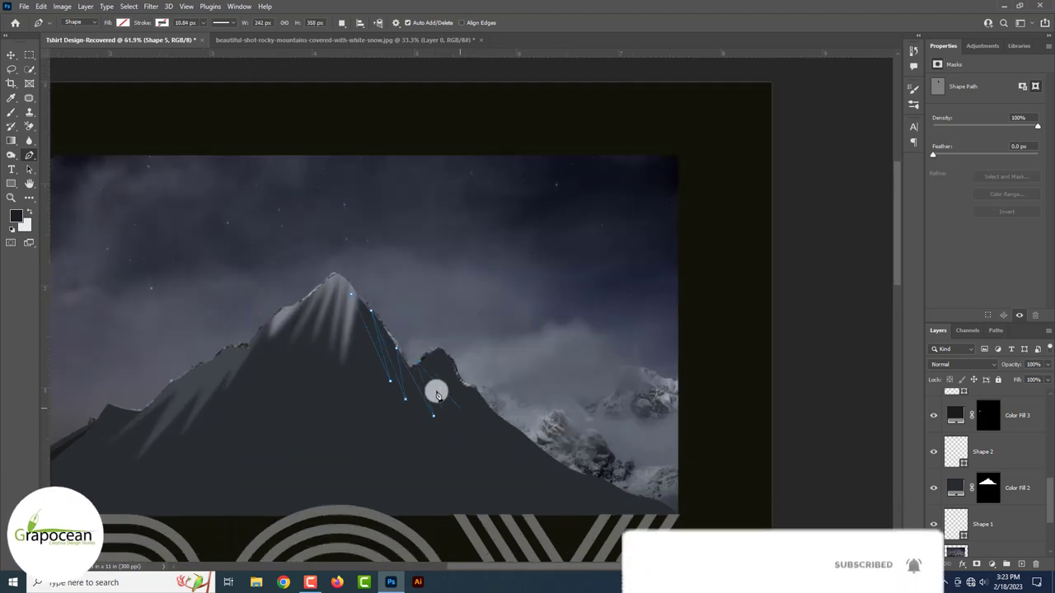
pyautogui.click(423, 349)
pyautogui.click(512, 474)
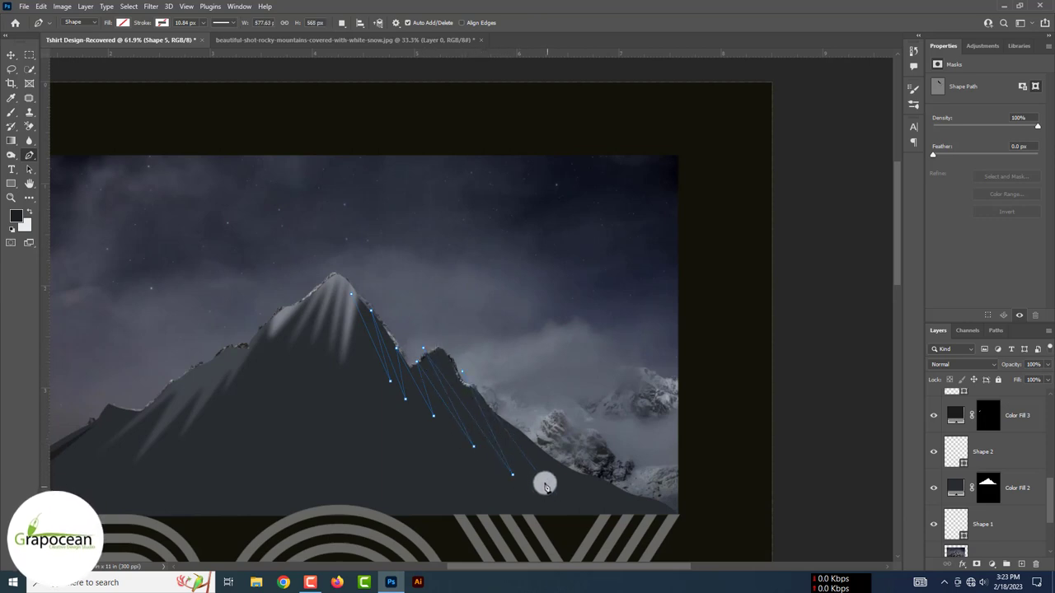
pyautogui.click(575, 496)
pyautogui.click(497, 394)
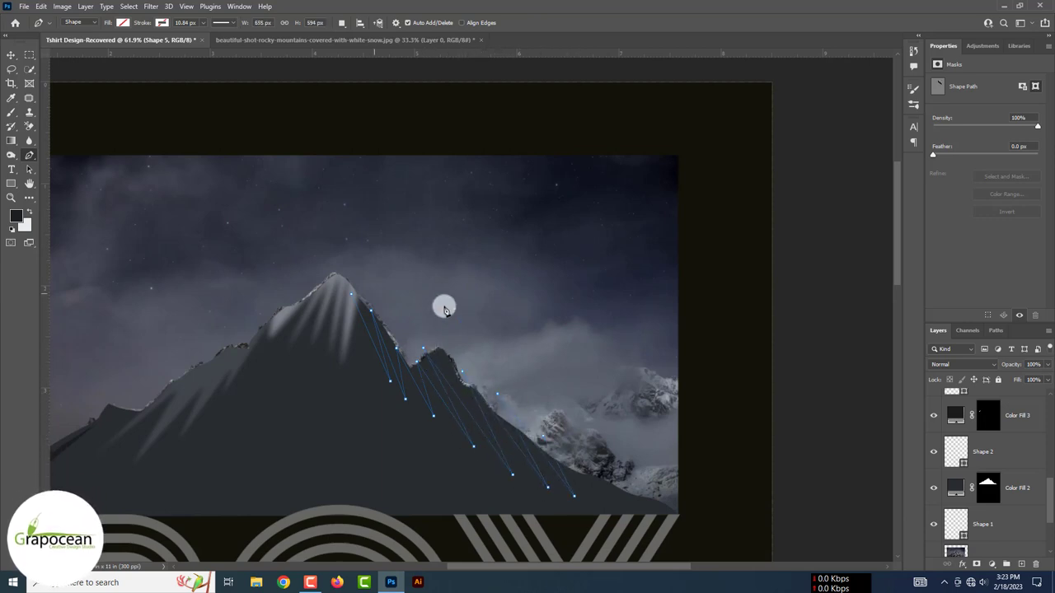
pyautogui.click(350, 296)
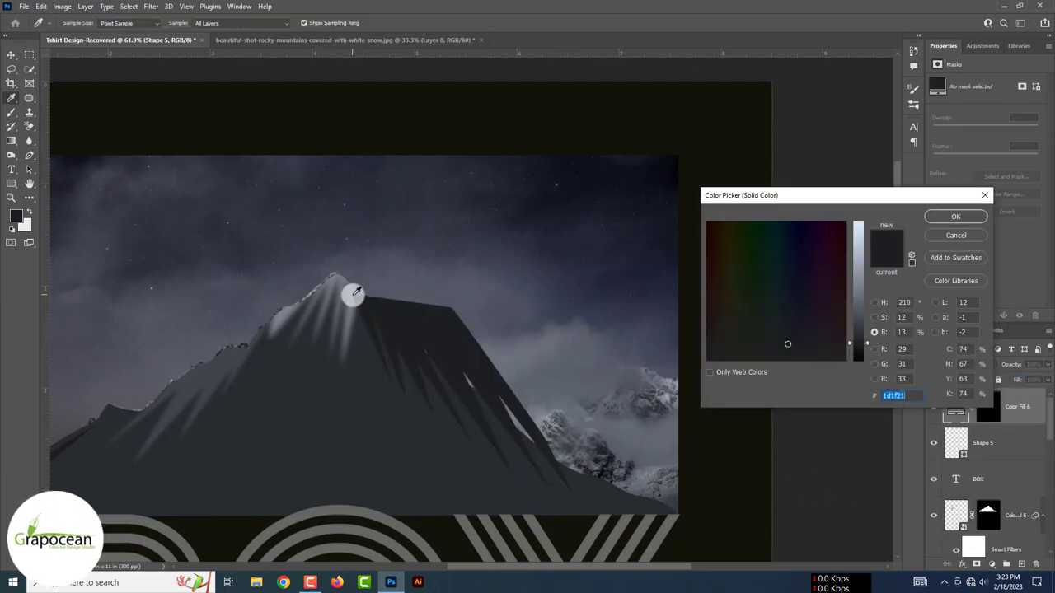
# Make the right-slope streaks light grey, load the mountain selection and rasterize the layer.
pyautogui.click(858, 293)
pyautogui.click(959, 216)
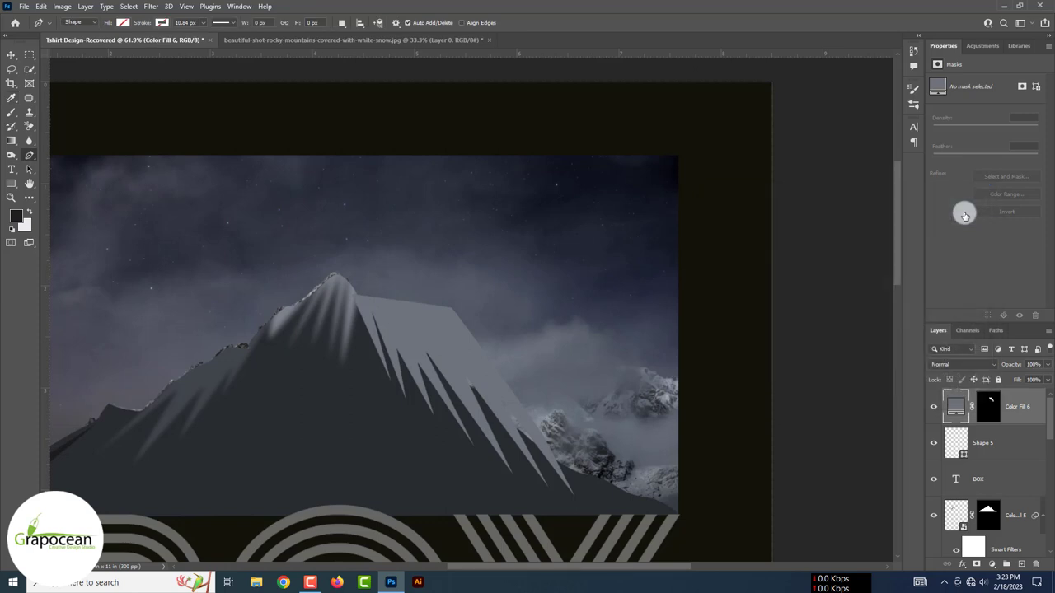
pyautogui.keyDown('ctrl'); pyautogui.click(987, 515); pyautogui.keyUp('ctrl')
pyautogui.rightClick(1012, 409)
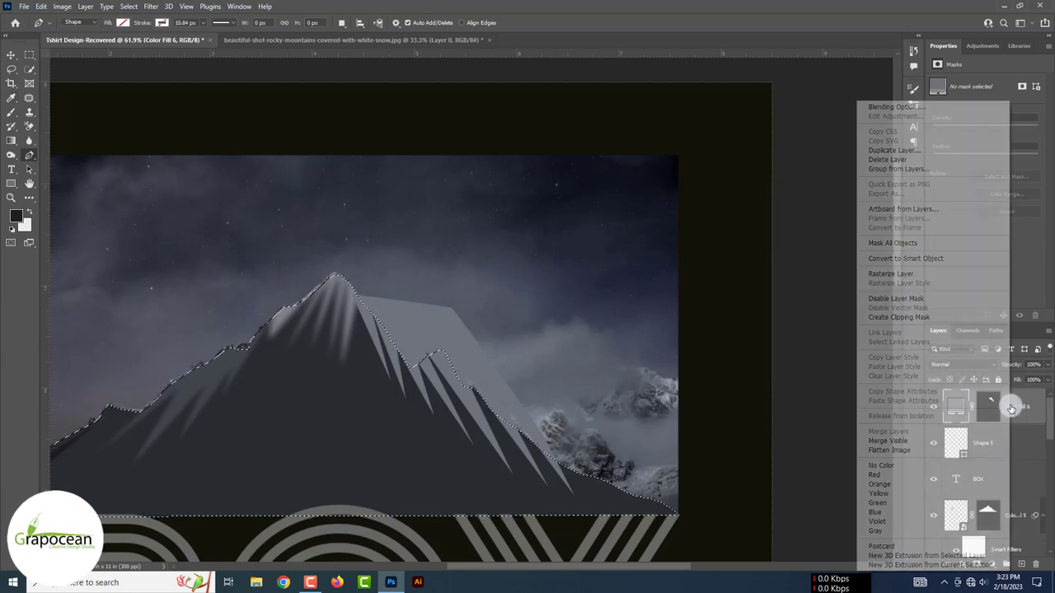
pyautogui.click(914, 273)
# Convert the streaks to a Smart Object, mask them to the mountain and apply a 10 px Gaussian Blur.
pyautogui.rightClick(1013, 404)
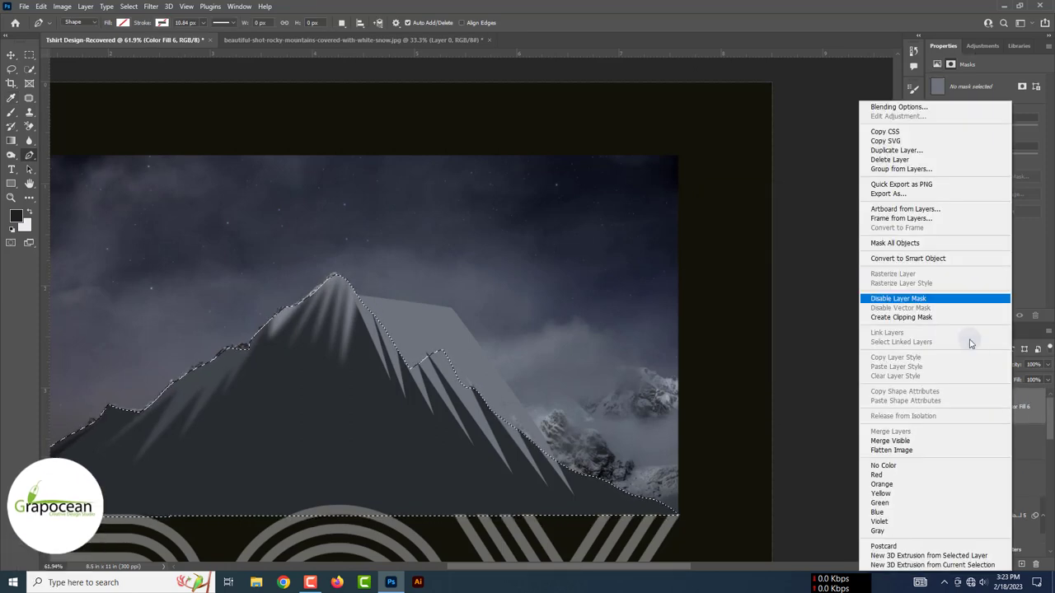
pyautogui.click(948, 258)
pyautogui.click(977, 567)
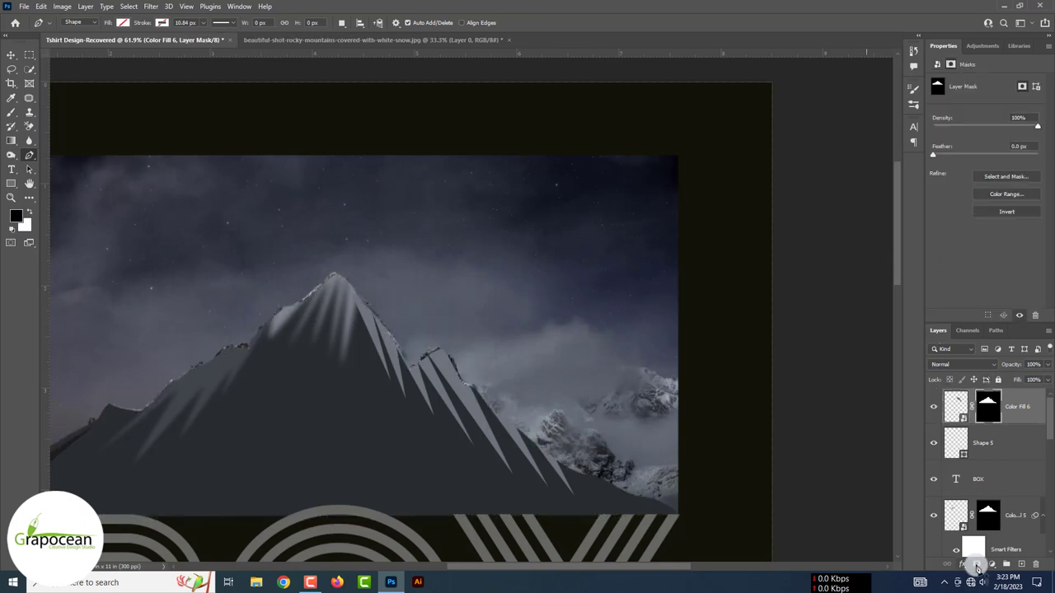
pyautogui.hotkey('ctrl', '-')
pyautogui.hotkey('ctrl', '-')
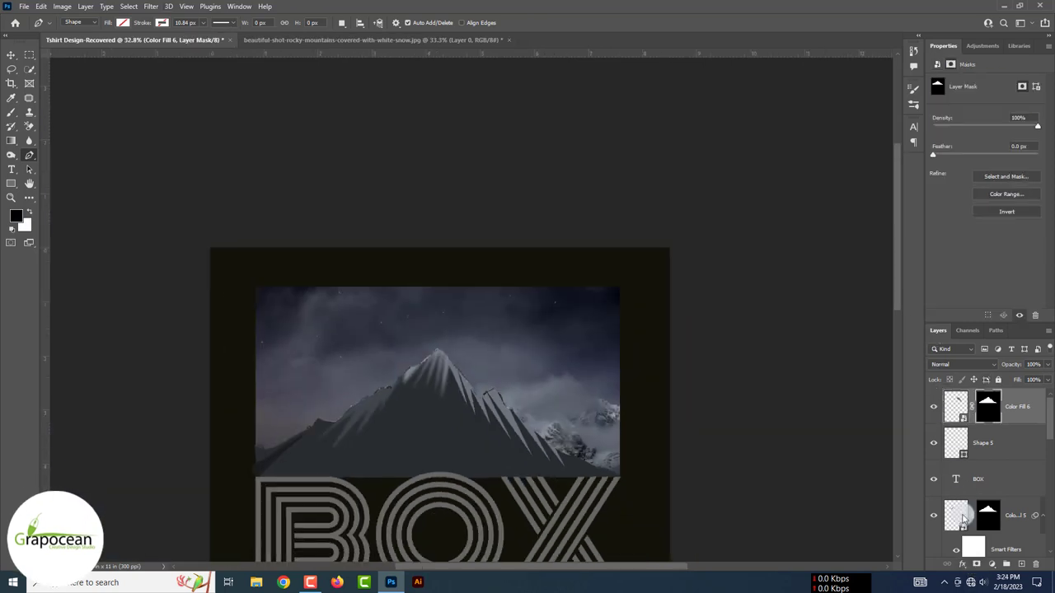
pyautogui.click(150, 6)
pyautogui.click(313, 186)
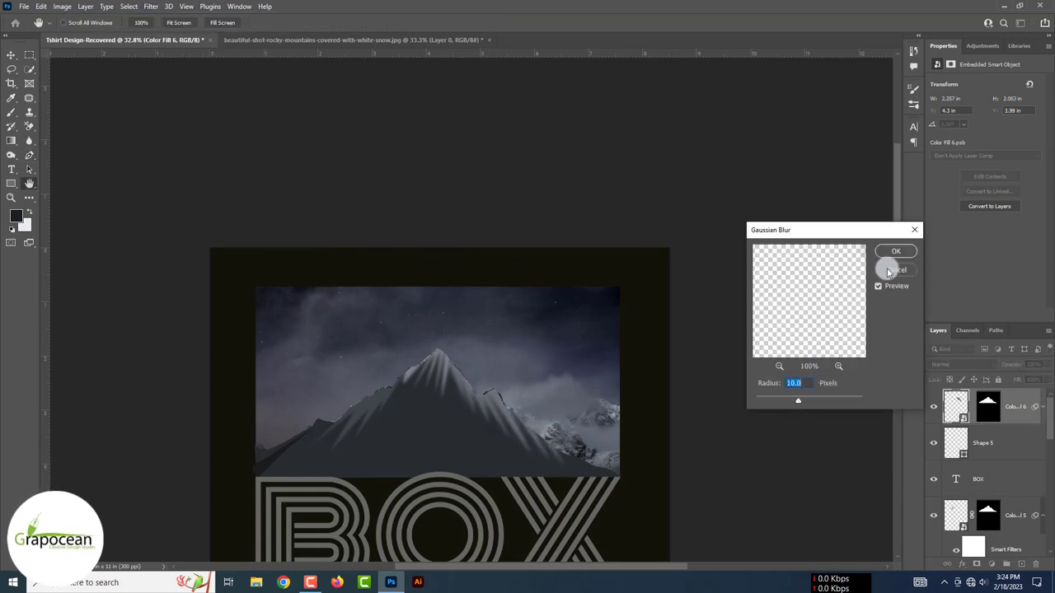
pyautogui.click(889, 270)
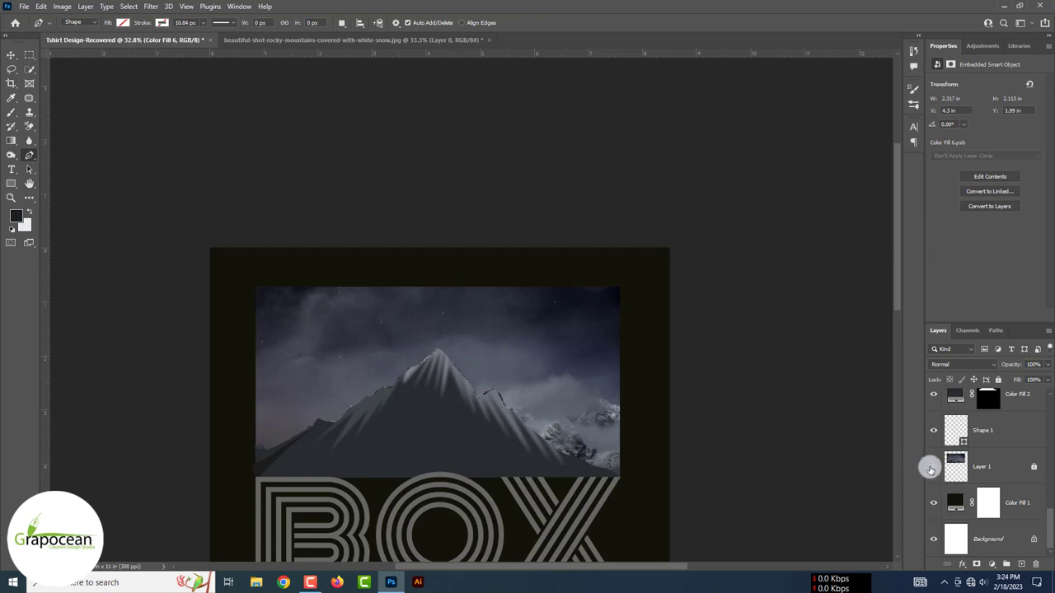
# Hide the mountain photo and add a new empty layer for shading.
pyautogui.click(931, 469)
pyautogui.scroll(-3, 695, 306)
pyautogui.scroll(5, 672, 290)
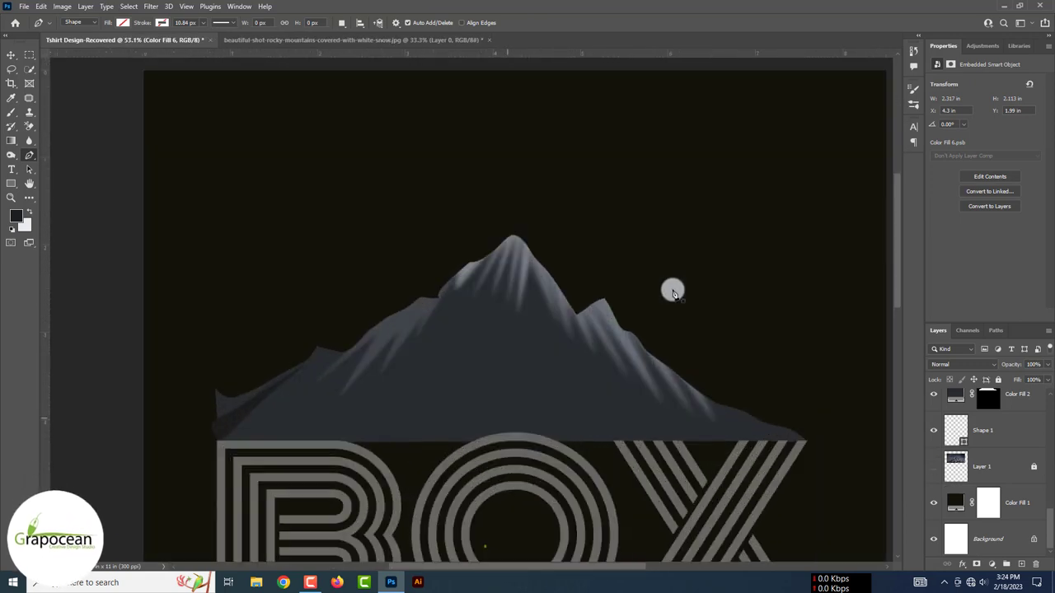
pyautogui.click(1006, 564)
# Outline a first shadow facet with the Polygonal Lasso and fill it with a solid colour.
pyautogui.rightClick(11, 69)
pyautogui.click(50, 74)
pyautogui.click(258, 420)
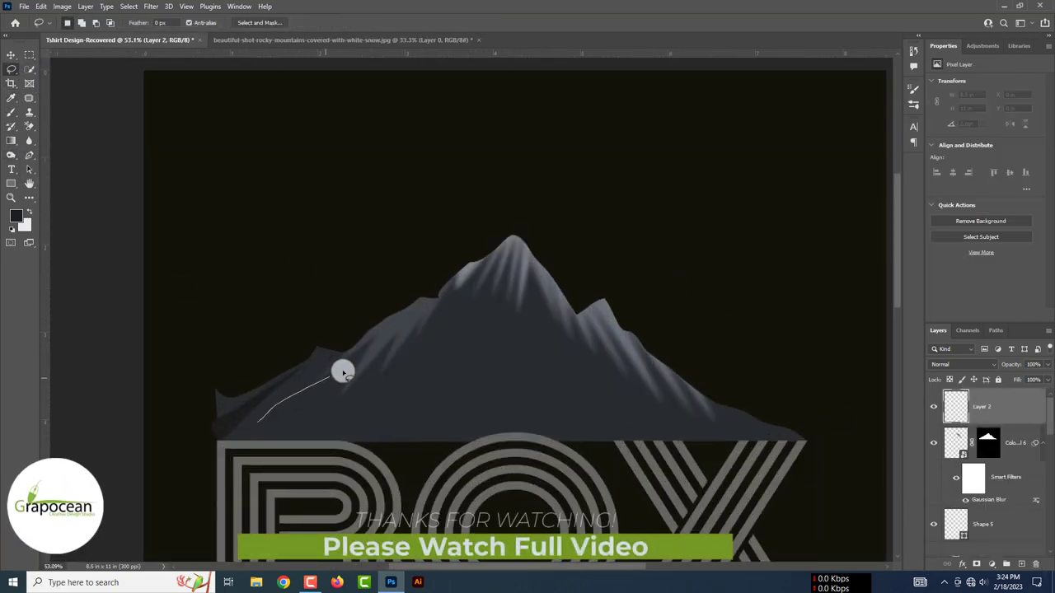
pyautogui.click(343, 373)
pyautogui.click(258, 420)
pyautogui.click(991, 564)
pyautogui.click(1012, 377)
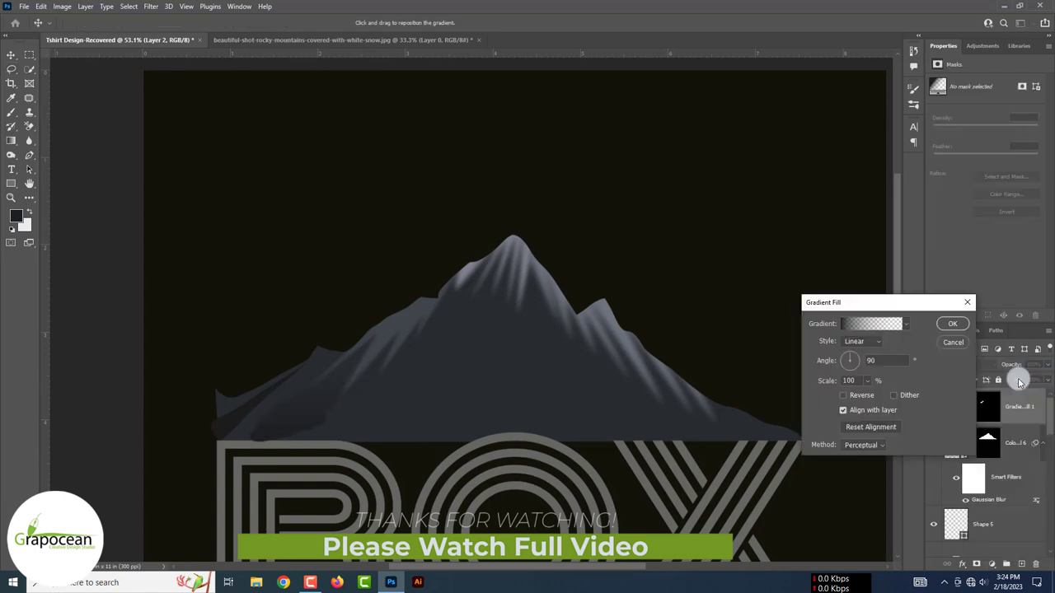
pyautogui.click(960, 342)
pyautogui.click(991, 564)
pyautogui.click(1012, 361)
pyautogui.click(889, 216)
# Outline a strip on the mountain's left slope and fill it with a solid colour.
pyautogui.press('p')
pyautogui.click(462, 306)
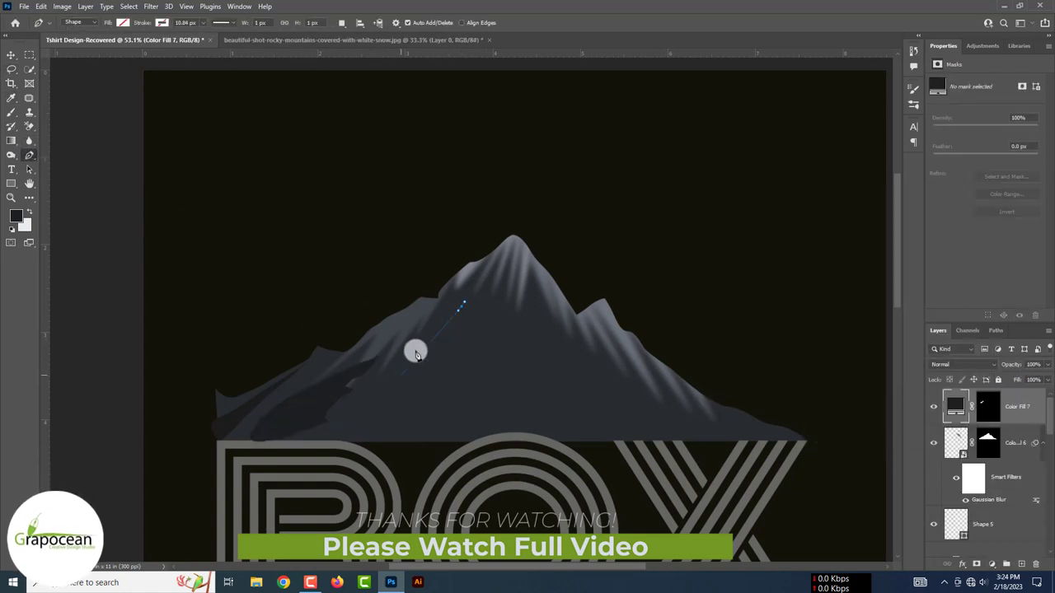
pyautogui.click(11, 69)
pyautogui.moveTo(469, 297)
pyautogui.mouseDown()
pyautogui.moveTo(407, 391)
pyautogui.moveTo(388, 382)
pyautogui.moveTo(460, 356)
pyautogui.mouseUp()
pyautogui.click(991, 564)
pyautogui.click(1012, 360)
pyautogui.click(953, 216)
# Add another layer, outline a further shadow facet and fill it with a solid colour.
pyautogui.click(1021, 564)
pyautogui.scroll(2, 538, 422)
pyautogui.moveTo(403, 390); pyautogui.dragTo(350, 441)
pyautogui.click(992, 564)
pyautogui.click(1012, 360)
pyautogui.click(954, 216)
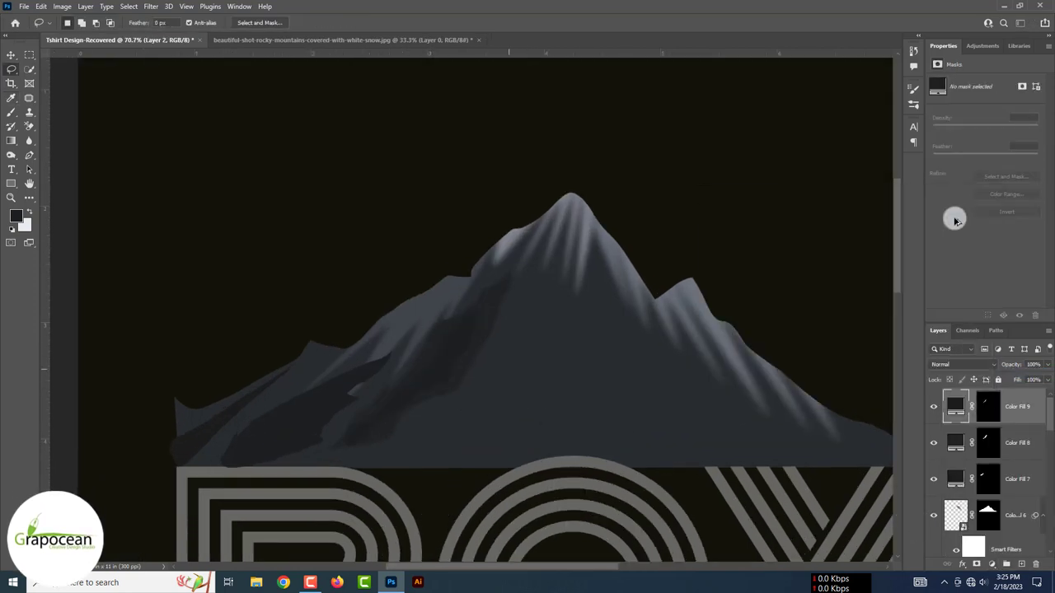
# Outline a large shadow area down the left slope and fill it with very dark grey.
pyautogui.scroll(-1, 494, 329)
pyautogui.moveTo(336, 322); pyautogui.dragTo(215, 457)
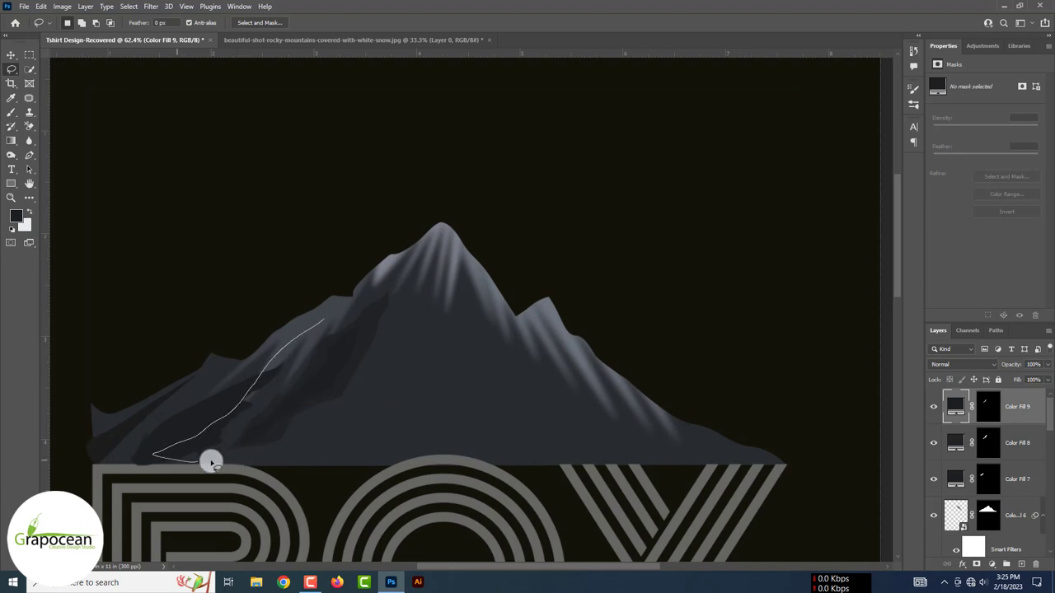
pyautogui.moveTo(398, 284); pyautogui.dragTo(346, 309)
pyautogui.click(992, 564)
pyautogui.click(1012, 360)
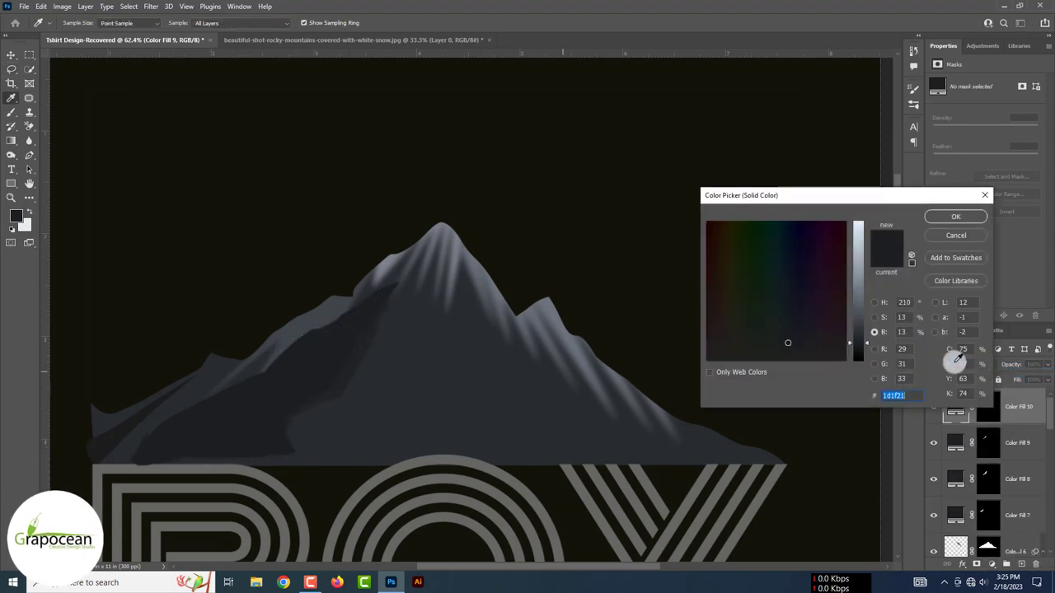
pyautogui.moveTo(857, 326)
pyautogui.mouseDown()
pyautogui.moveTo(857, 338)
pyautogui.moveTo(863, 330)
pyautogui.mouseUp()
pyautogui.click(585, 353)
# Move the dark grey fill layer below the other facet layers.
pyautogui.press('Return')
pyautogui.moveTo(989, 406); pyautogui.dragTo(995, 532)
pyautogui.hotkey('ctrl', '-')
pyautogui.scroll(3, 356, 442)
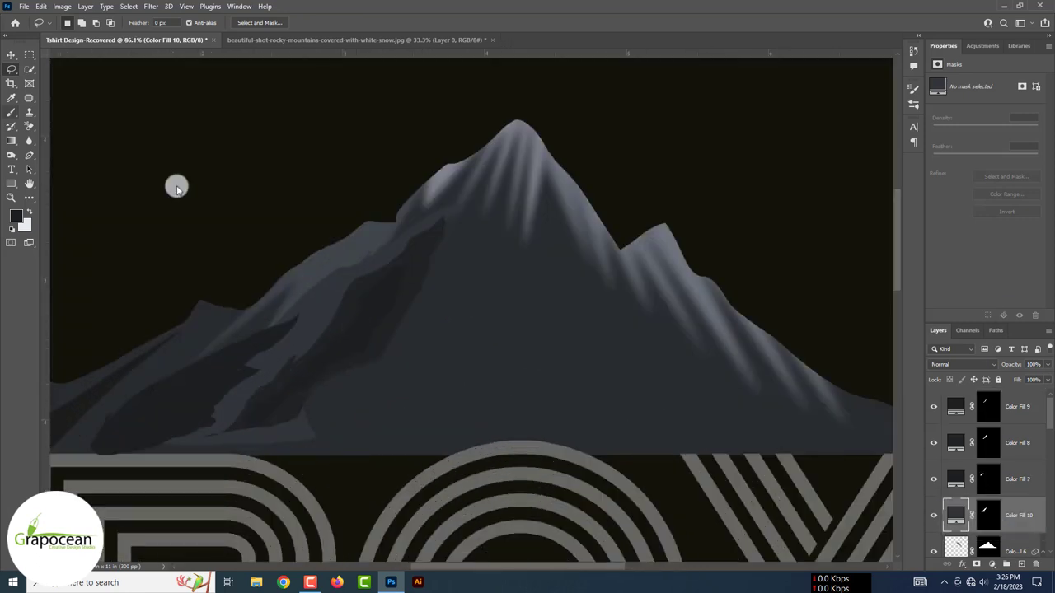
pyautogui.press('v')
pyautogui.scroll(-1, 954, 404)
# Retune the grey fill colours of the facet layers and reposition one shadow facet.
pyautogui.doubleClick(955, 407)
pyautogui.press('Return')
pyautogui.doubleClick(955, 406)
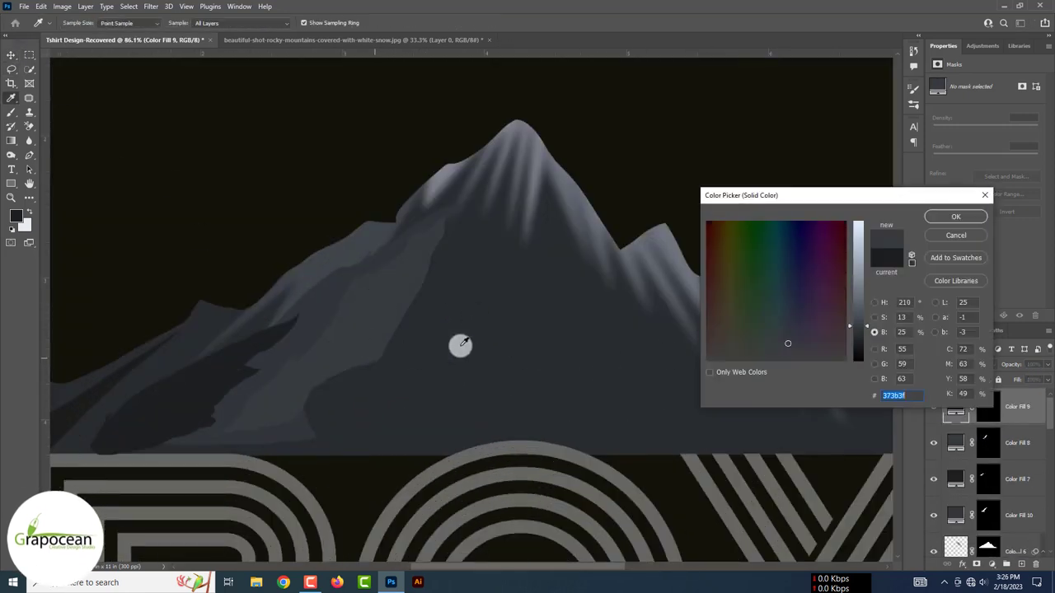
pyautogui.click(956, 216)
pyautogui.scroll(1, 956, 462)
pyautogui.doubleClick(956, 478)
pyautogui.click(956, 216)
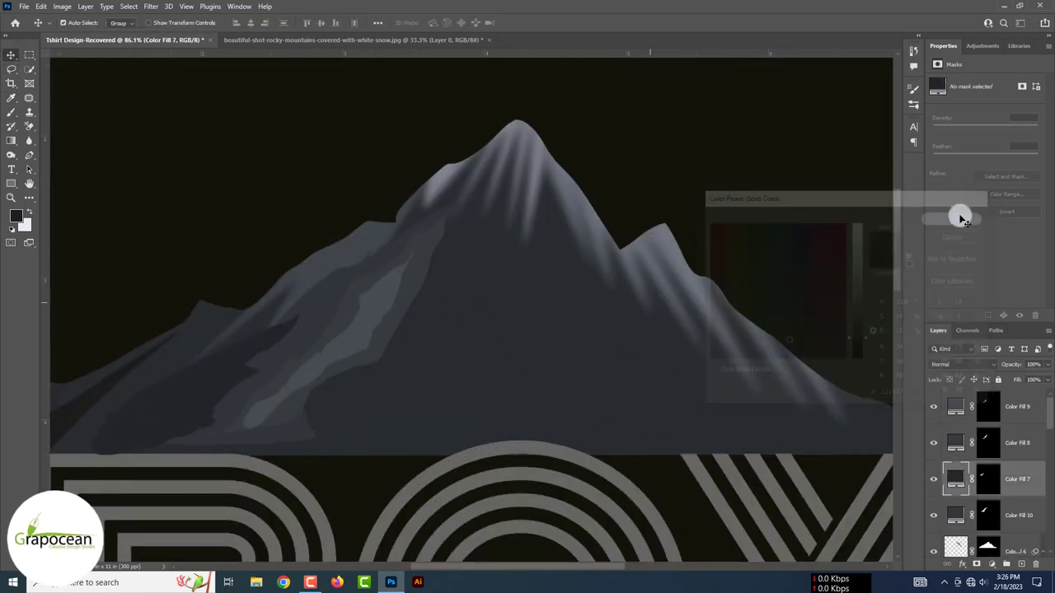
pyautogui.moveTo(341, 402); pyautogui.dragTo(332, 418)
pyautogui.hotkey('ctrl', '-')
# Zoom in on the mountain and fill a lassoed facet near the peak with solid colour.
pyautogui.scroll(-3, 973, 462)
pyautogui.click(957, 503)
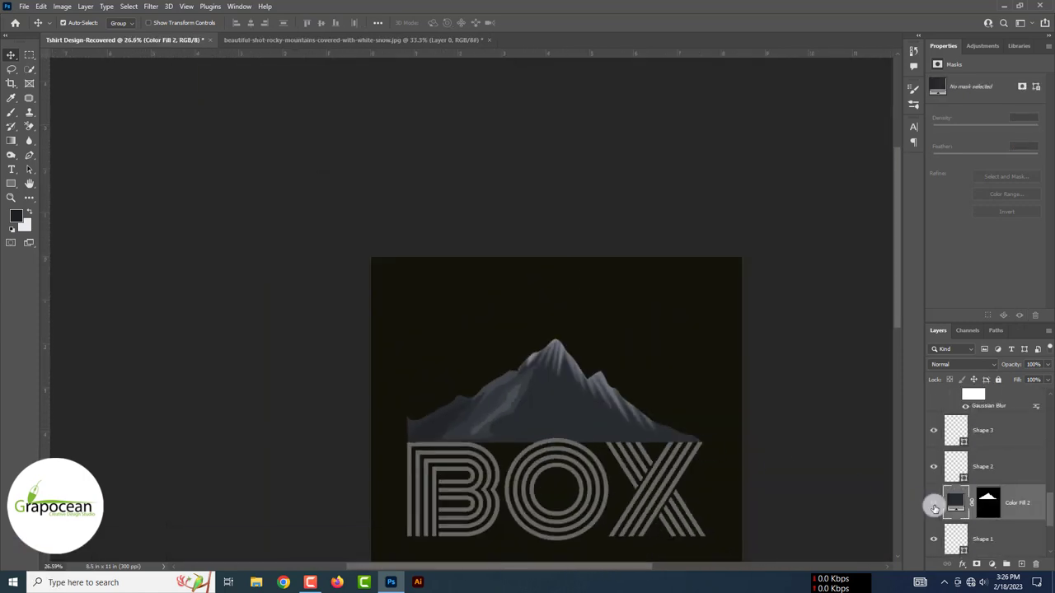
pyautogui.hotkey('ctrl', '+')
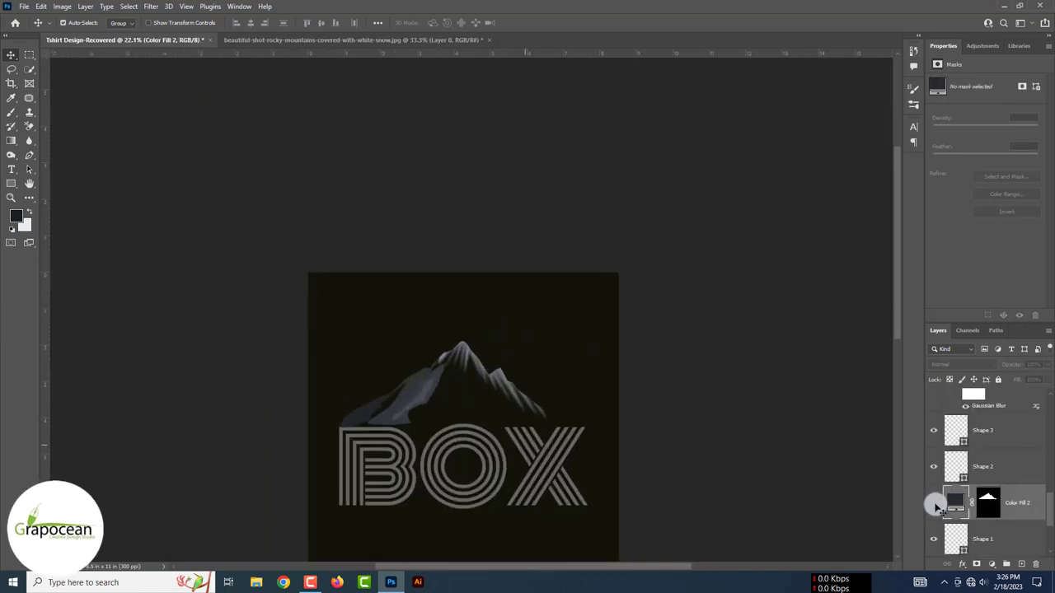
pyautogui.click(989, 503)
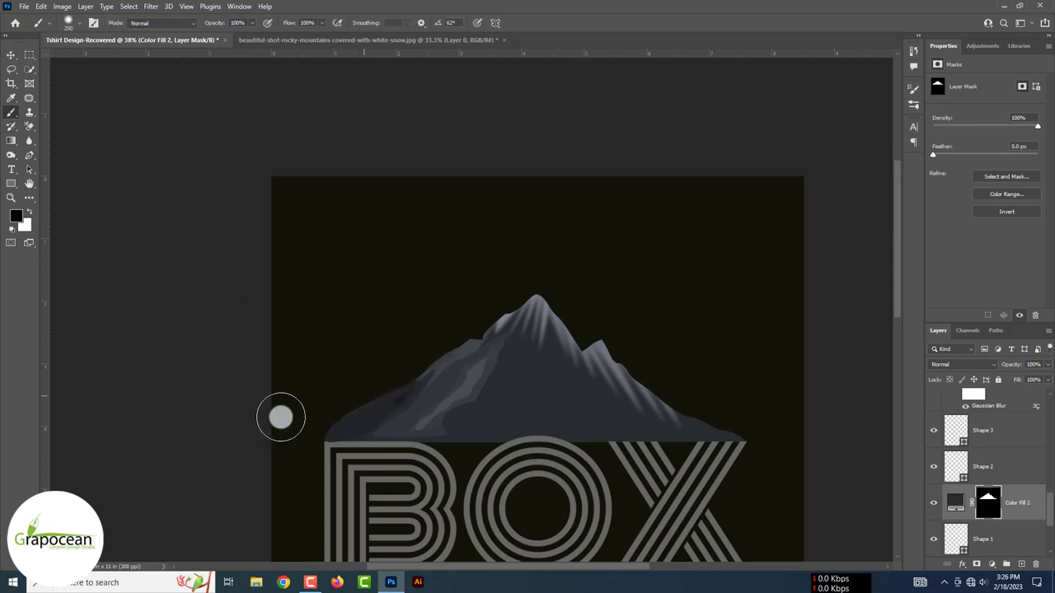
pyautogui.scroll(2, 277, 417)
pyautogui.scroll(-2, 424, 337)
pyautogui.click(10, 69)
pyautogui.scroll(2, 410, 372)
pyautogui.moveTo(411, 372); pyautogui.dragTo(426, 357)
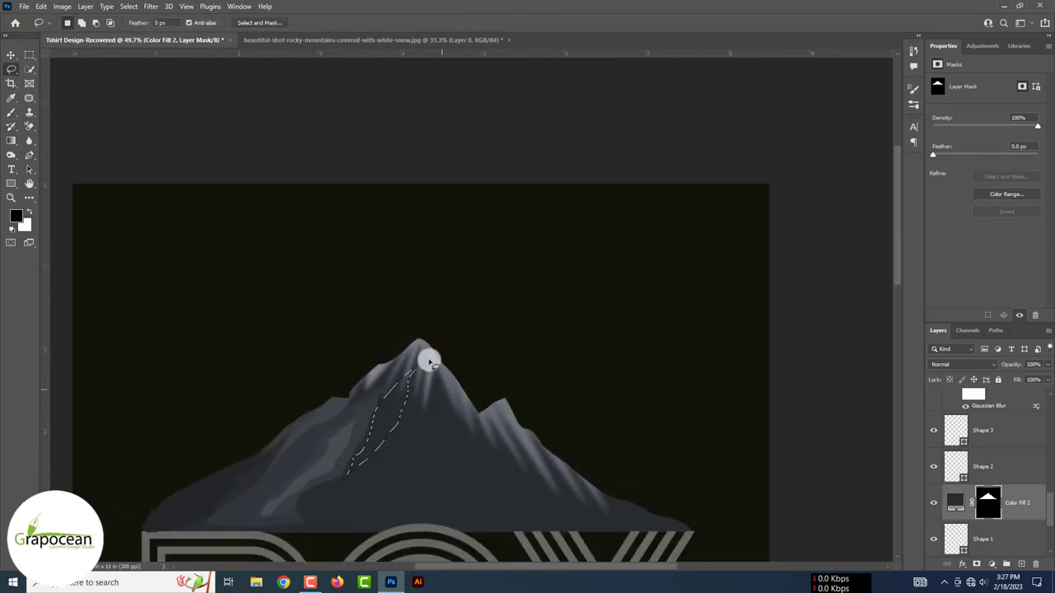
pyautogui.click(991, 563)
pyautogui.click(798, 403)
pyautogui.click(956, 218)
# Add a second solid-colour fill facet near the peak.
pyautogui.click(992, 564)
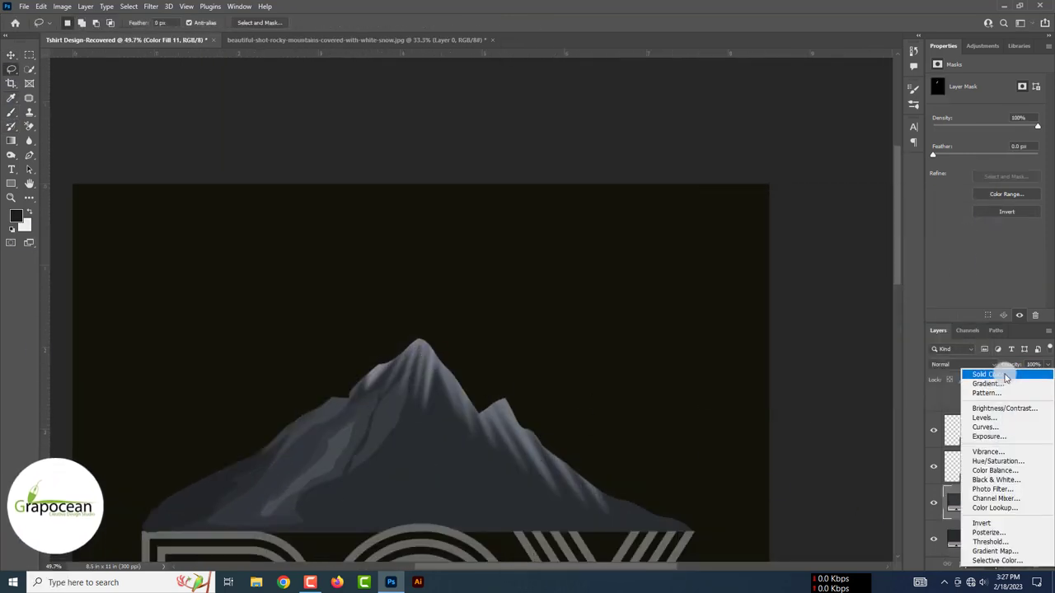
pyautogui.moveTo(376, 434); pyautogui.dragTo(355, 458)
pyautogui.click(991, 564)
pyautogui.click(927, 366)
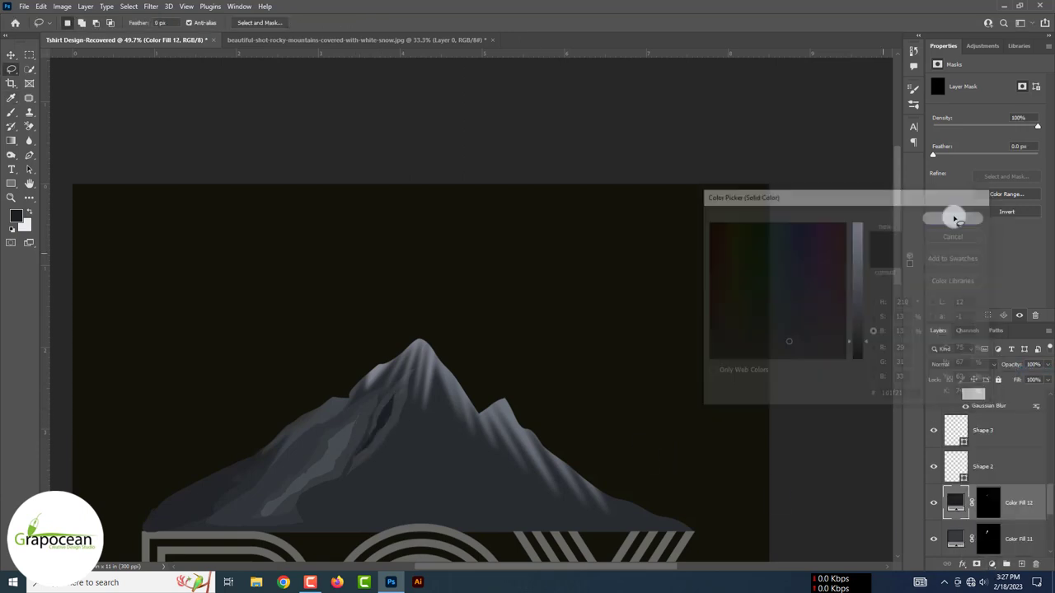
pyautogui.click(951, 214)
# Fill two lassoed facets along the right slope with darker grey colour fills.
pyautogui.moveTo(421, 351)
pyautogui.mouseDown()
pyautogui.moveTo(289, 431)
pyautogui.moveTo(337, 462)
pyautogui.mouseUp()
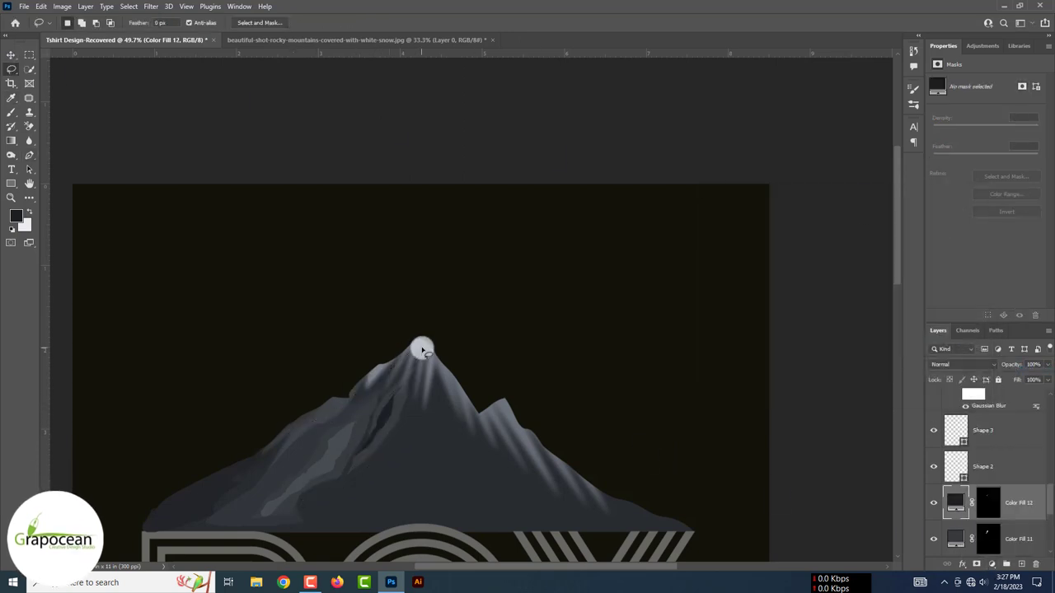
pyautogui.moveTo(550, 478); pyautogui.dragTo(528, 478)
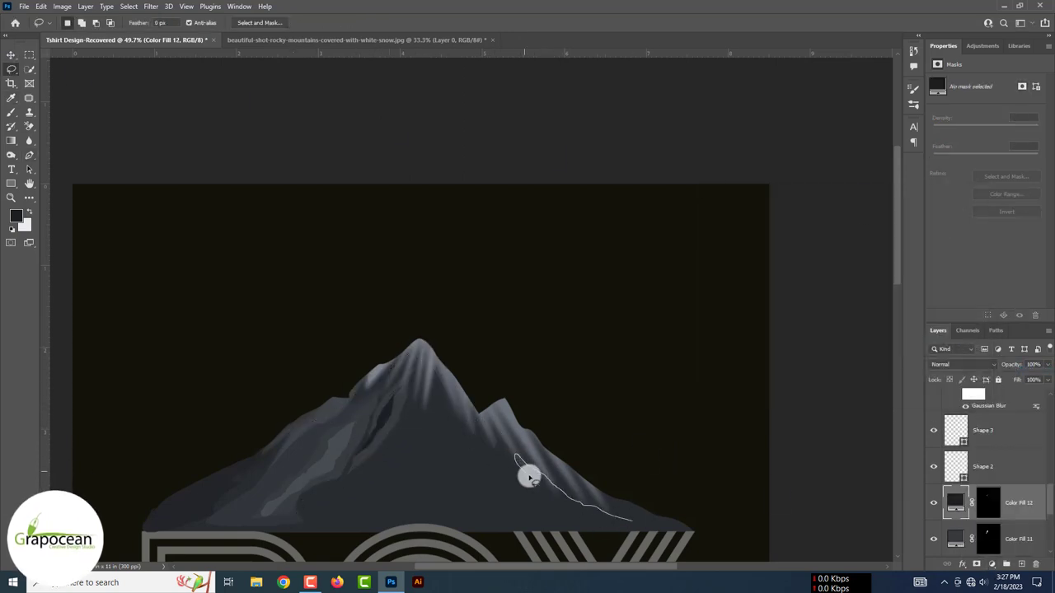
pyautogui.click(992, 564)
pyautogui.click(956, 306)
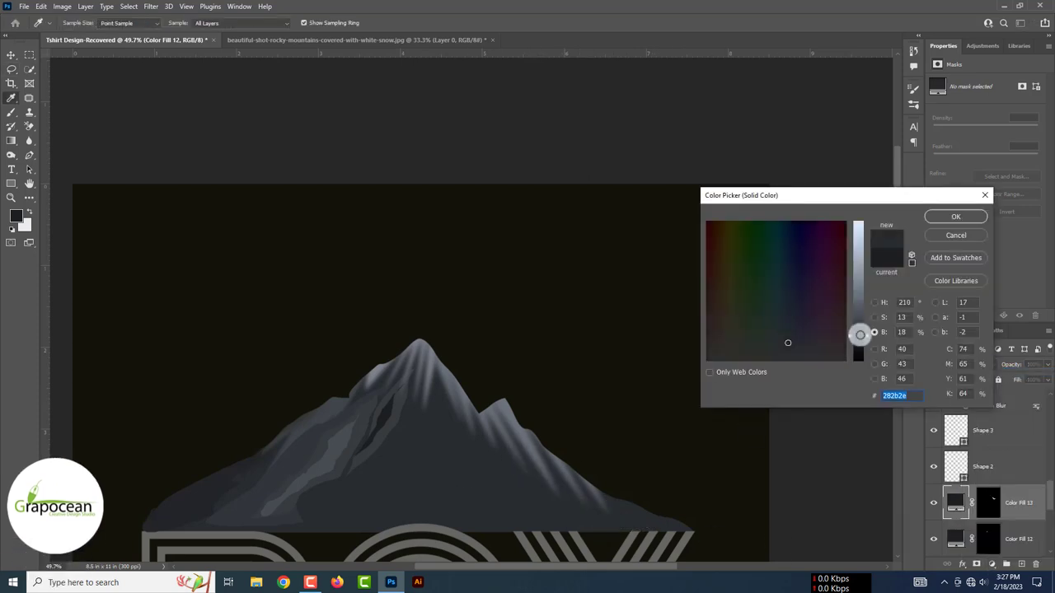
pyautogui.click(952, 214)
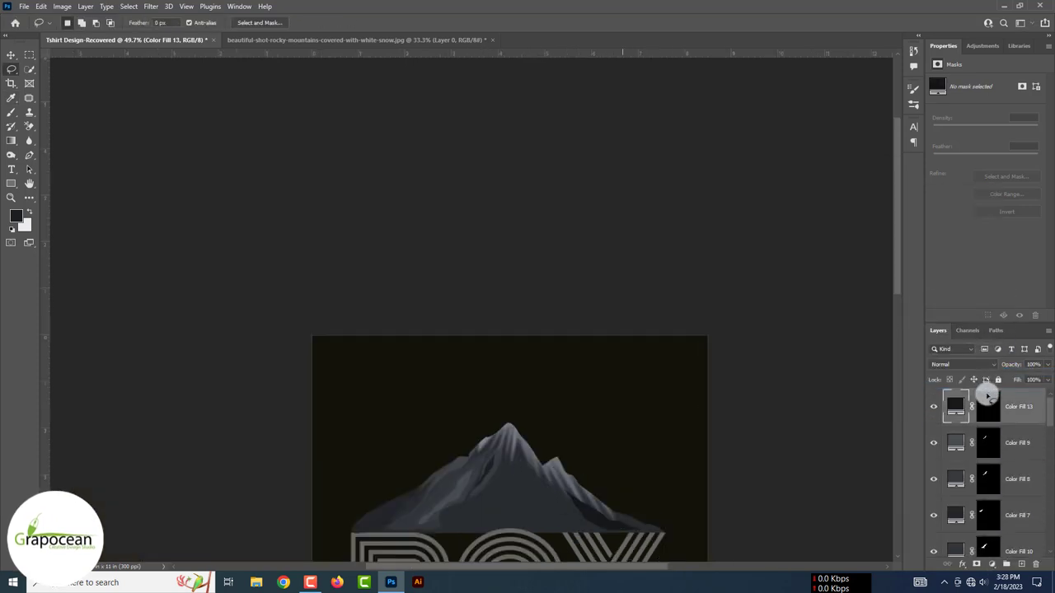
pyautogui.scroll(3, 57, 75)
pyautogui.moveTo(584, 454)
pyautogui.mouseDown()
pyautogui.moveTo(508, 372)
pyautogui.moveTo(574, 464)
pyautogui.mouseUp()
pyautogui.click(992, 564)
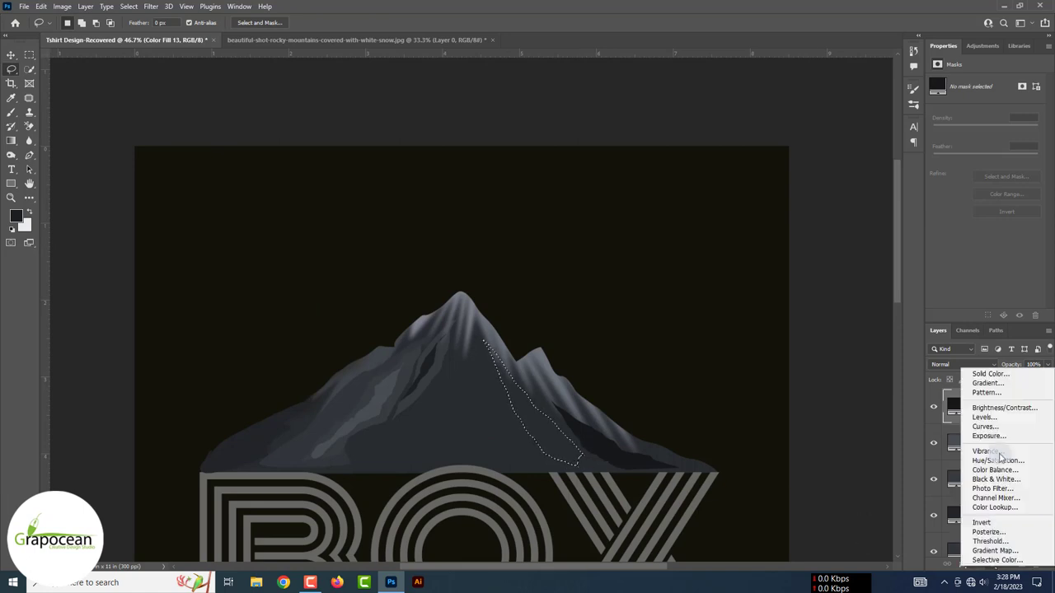
pyautogui.click(960, 462)
pyautogui.click(959, 219)
# Add dark grey facets from the peak down the slope and down the mountain's centre.
pyautogui.click(1021, 563)
pyautogui.moveTo(460, 293); pyautogui.dragTo(516, 455)
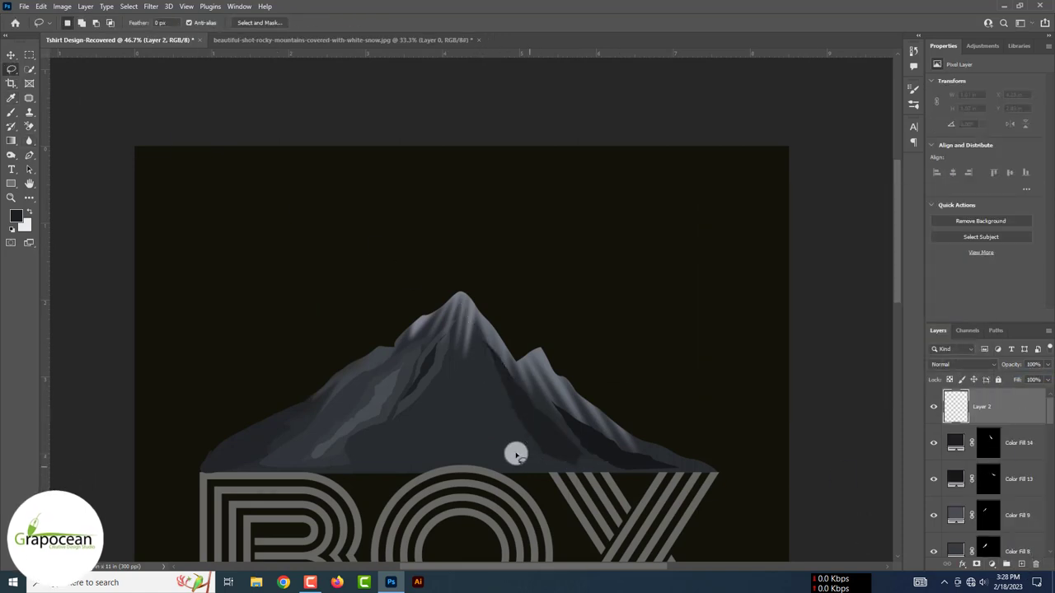
pyautogui.click(992, 564)
pyautogui.click(960, 462)
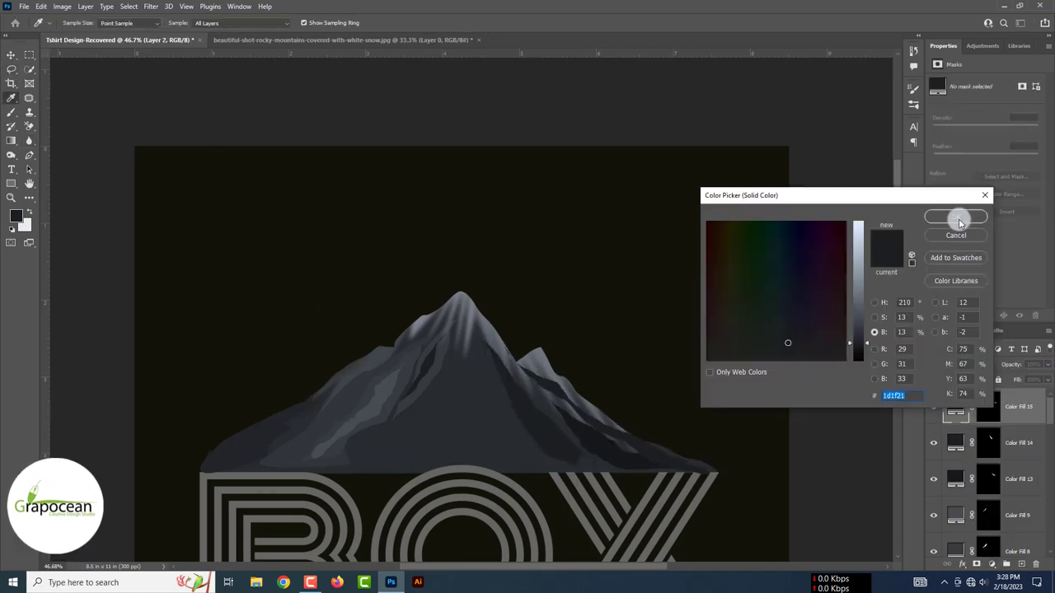
pyautogui.click(959, 219)
pyautogui.scroll(1, 35, 74)
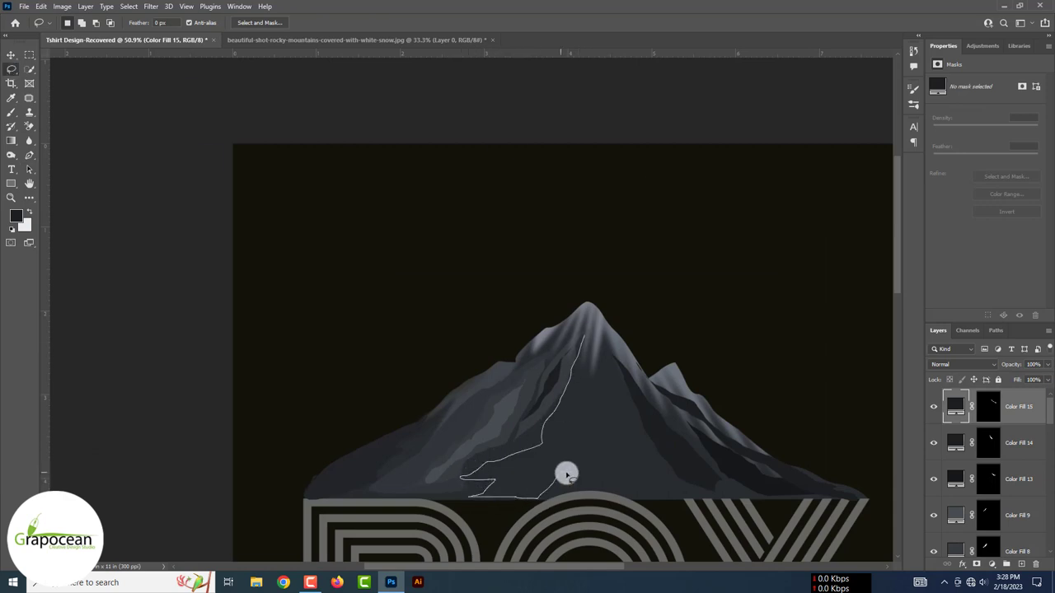
pyautogui.moveTo(566, 474); pyautogui.dragTo(585, 330)
pyautogui.click(992, 564)
pyautogui.click(961, 462)
pyautogui.click(959, 216)
# Fill a small facet along the ridge to the peak with a sampled grey.
pyautogui.press('p')
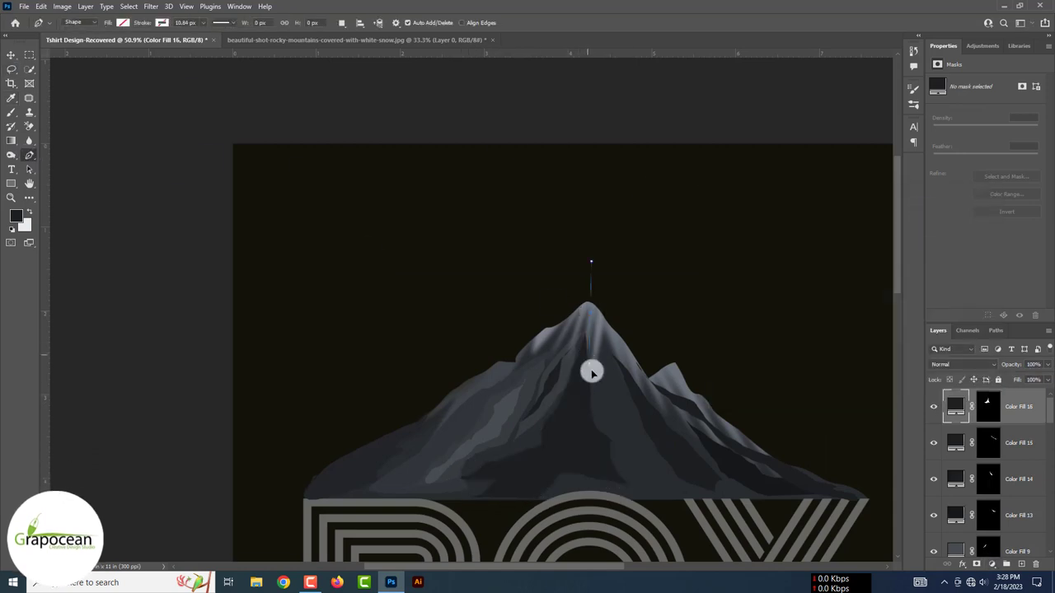
pyautogui.press('l')
pyautogui.moveTo(678, 502); pyautogui.dragTo(586, 307)
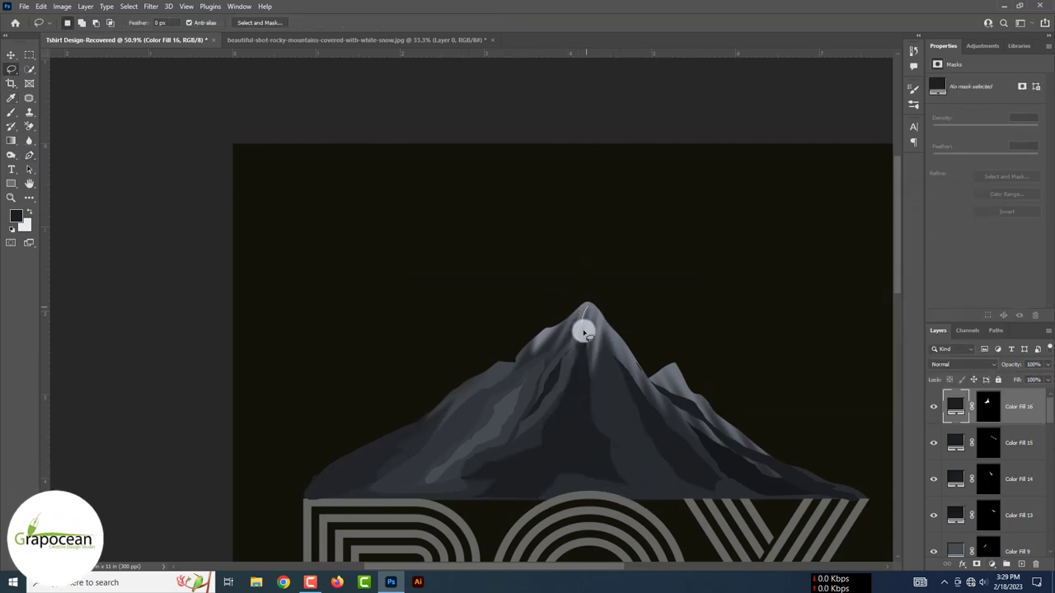
pyautogui.click(994, 564)
pyautogui.click(960, 373)
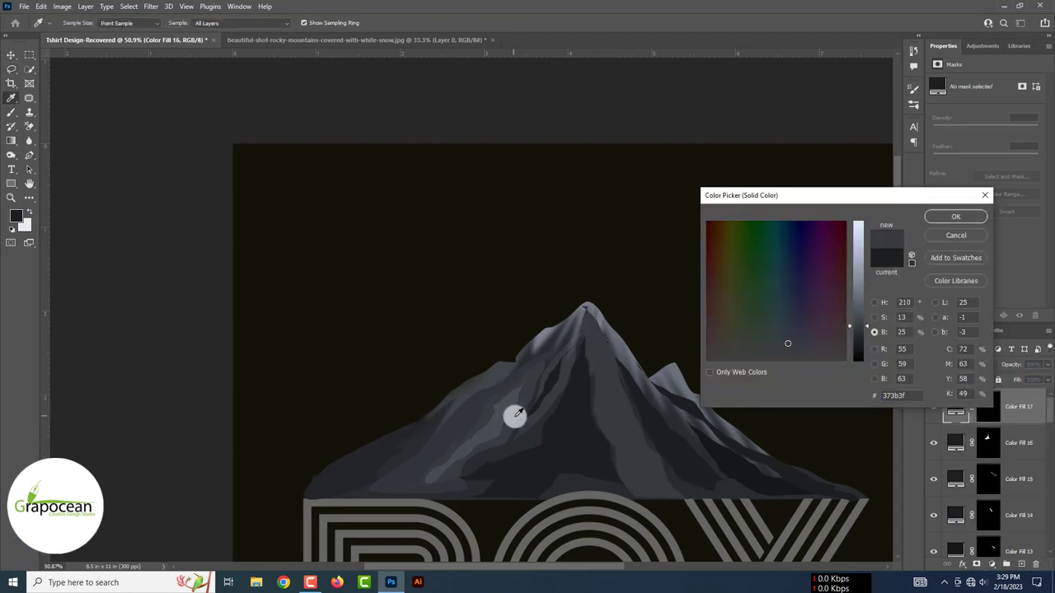
pyautogui.click(959, 216)
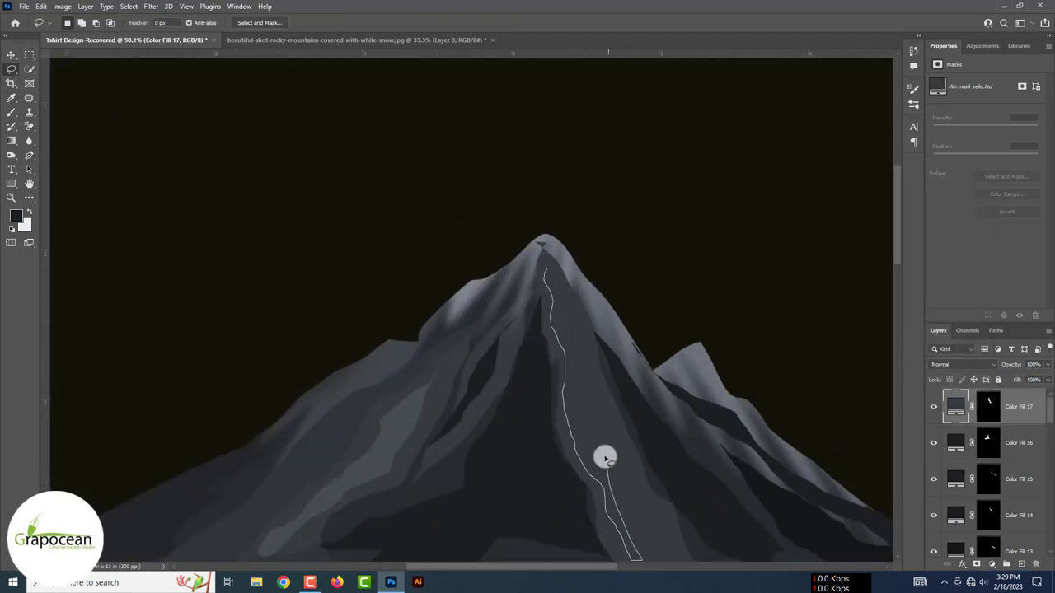
# Select Color Fill 16 and lasso a shadow area down the face as a new colour fill.
pyautogui.moveTo(605, 459); pyautogui.dragTo(544, 257)
pyautogui.press('v')
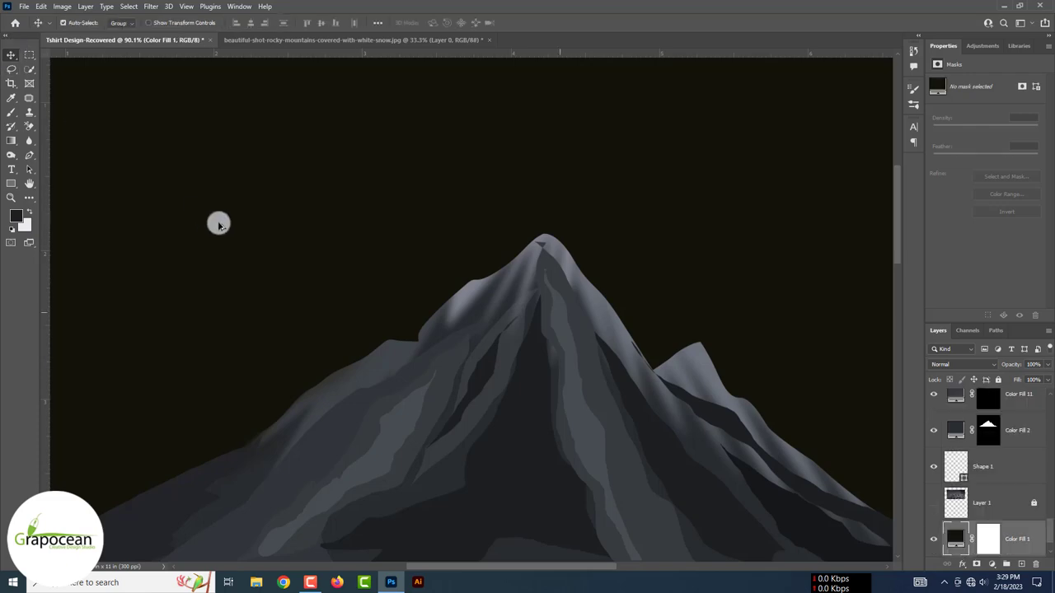
pyautogui.keyDown('alt'); pyautogui.scroll(-2, 466, 249); pyautogui.keyUp('alt')
pyautogui.click(932, 499)
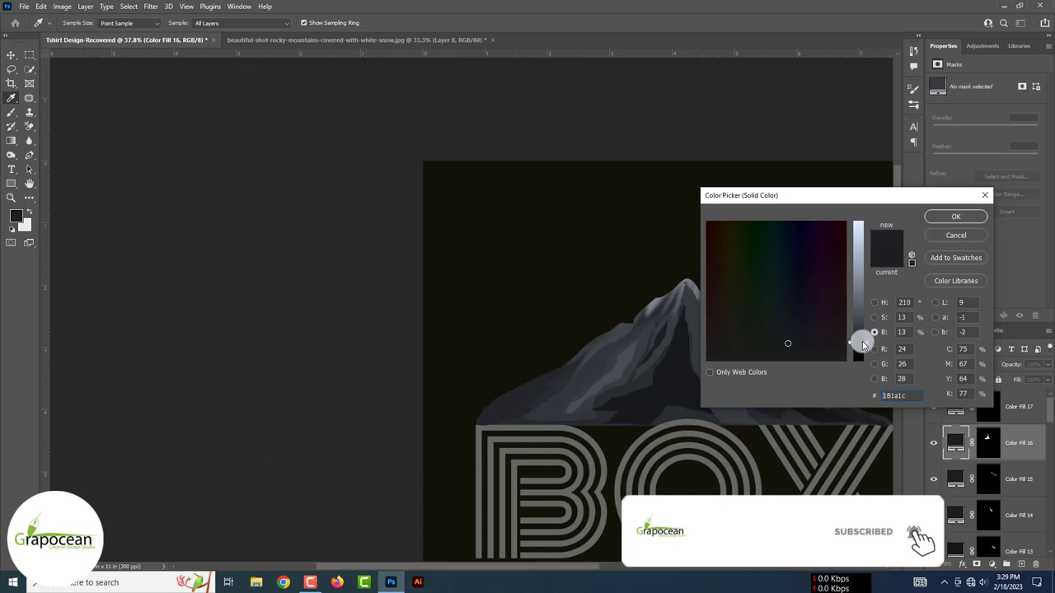
pyautogui.click(945, 220)
pyautogui.keyDown('alt'); pyautogui.scroll(2, 572, 156); pyautogui.keyUp('alt')
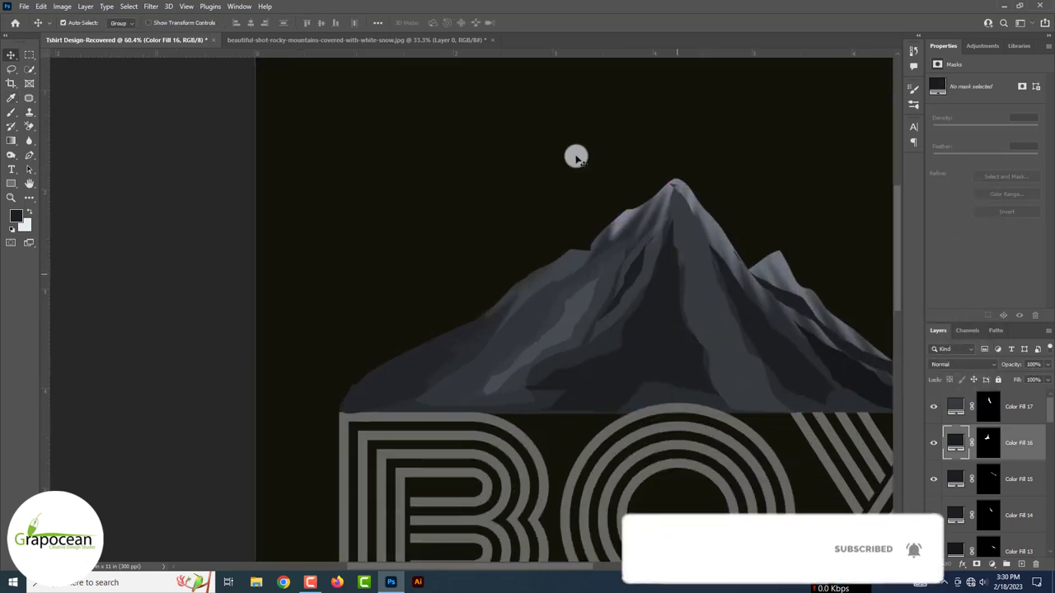
pyautogui.press('l')
pyautogui.moveTo(664, 258); pyautogui.dragTo(556, 405)
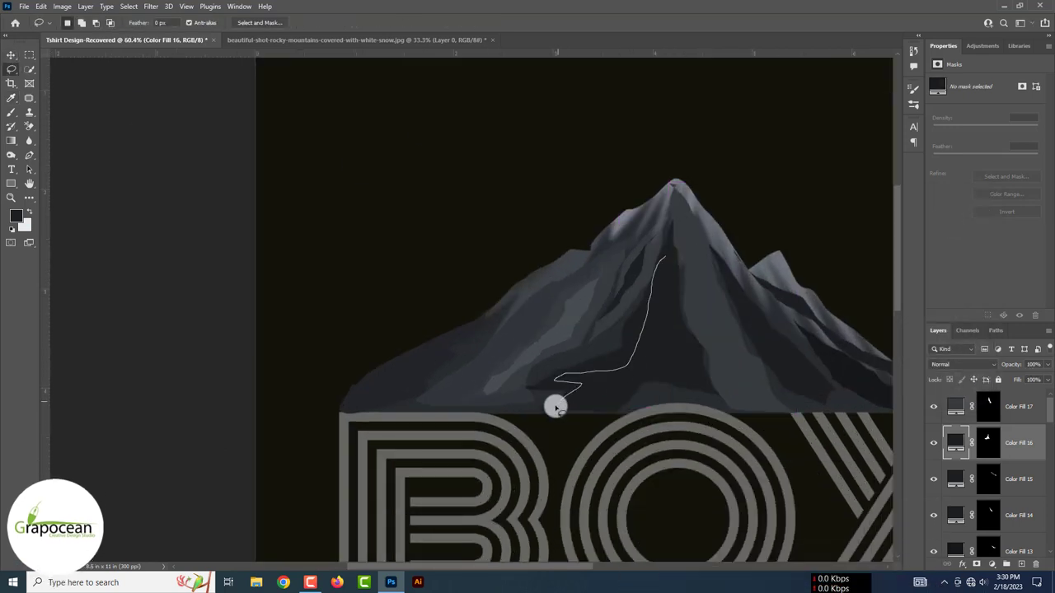
pyautogui.click(995, 571)
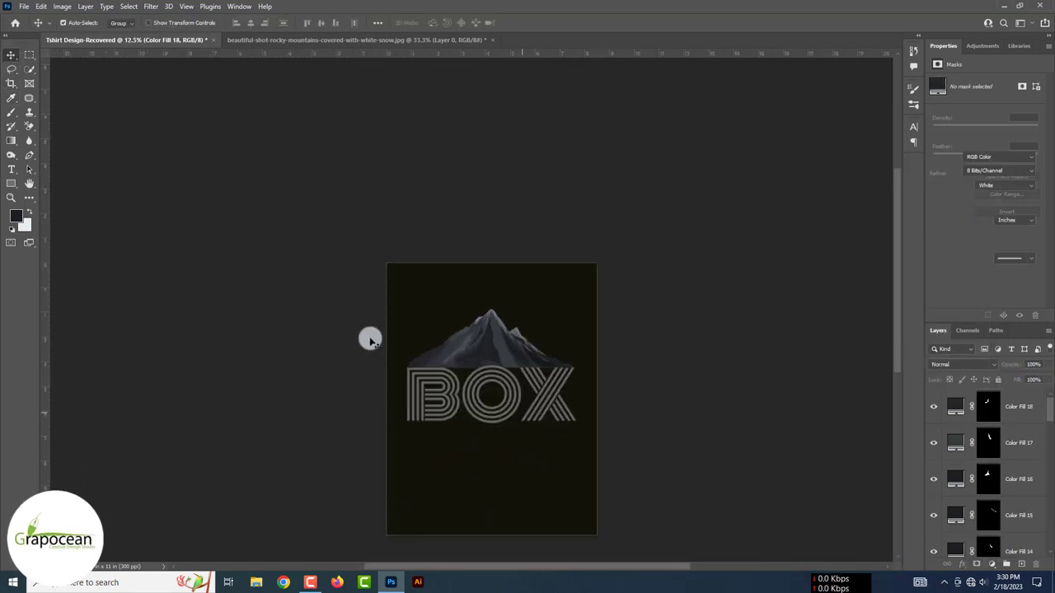
pyautogui.keyDown('alt'); pyautogui.scroll(3, 473, 295); pyautogui.keyUp('alt')
# Convert the selected mountain Color Fill layers into one smart object.
pyautogui.scroll(-5, 1019, 493)
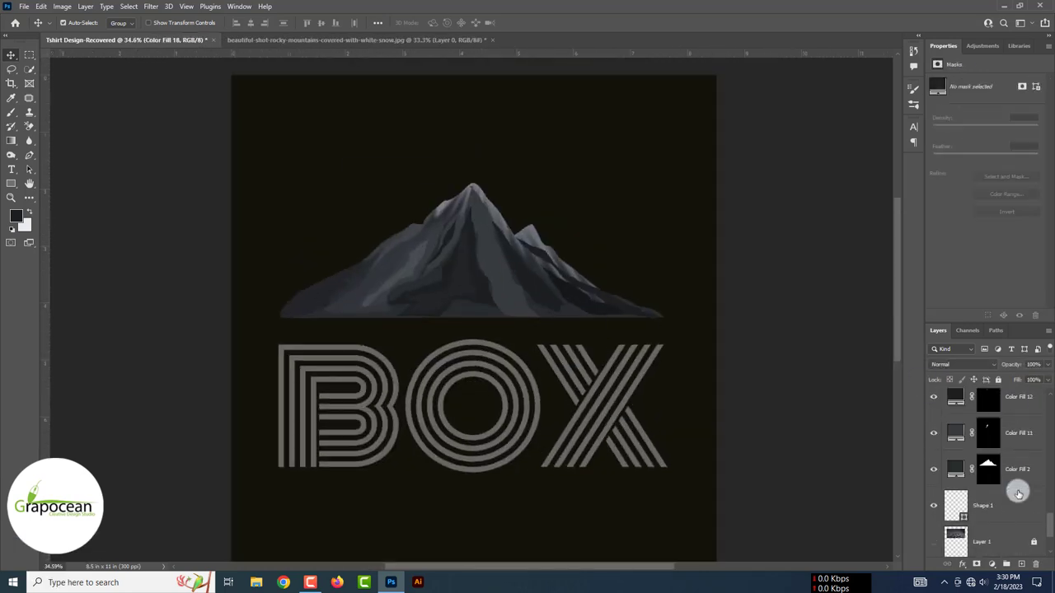
pyautogui.keyDown('shift'); pyautogui.click(1014, 435); pyautogui.keyUp('shift')
pyautogui.scroll(5, 1016, 440)
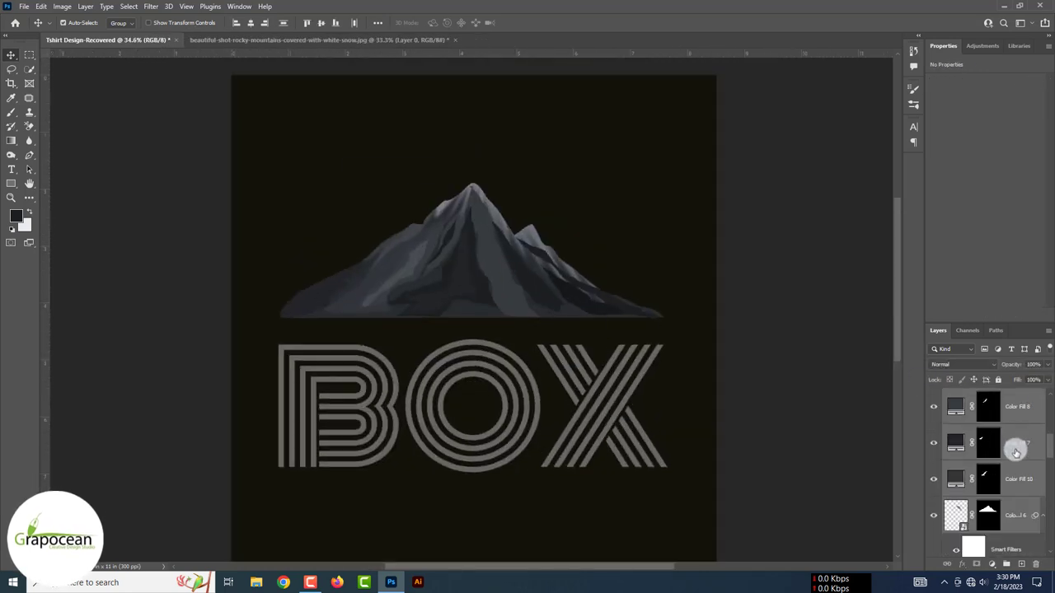
pyautogui.scroll(-3, 1015, 452)
pyautogui.rightClick(1017, 460)
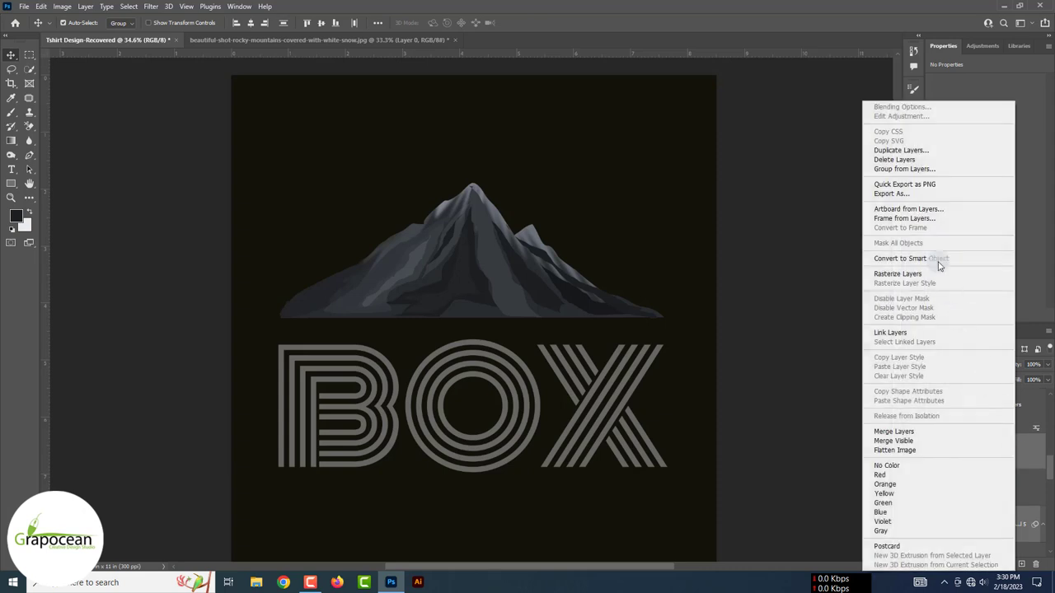
pyautogui.click(938, 262)
pyautogui.click(934, 405)
# Lasso a strip along the mountain base and add a layer mask from it.
pyautogui.hotkey('ctrl', '+')
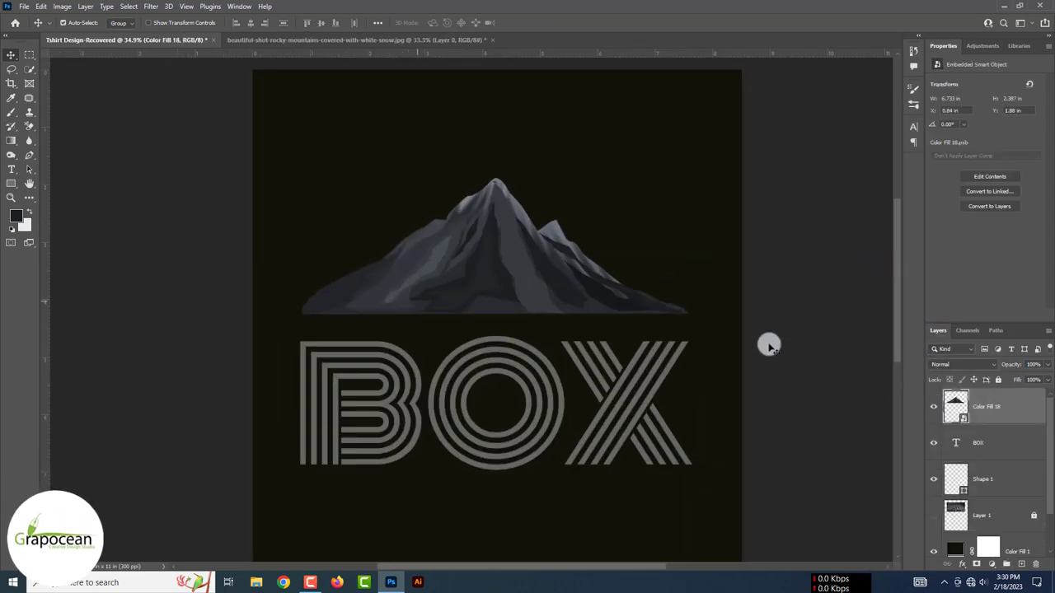
pyautogui.hotkey('ctrl', '+')
pyautogui.click(10, 69)
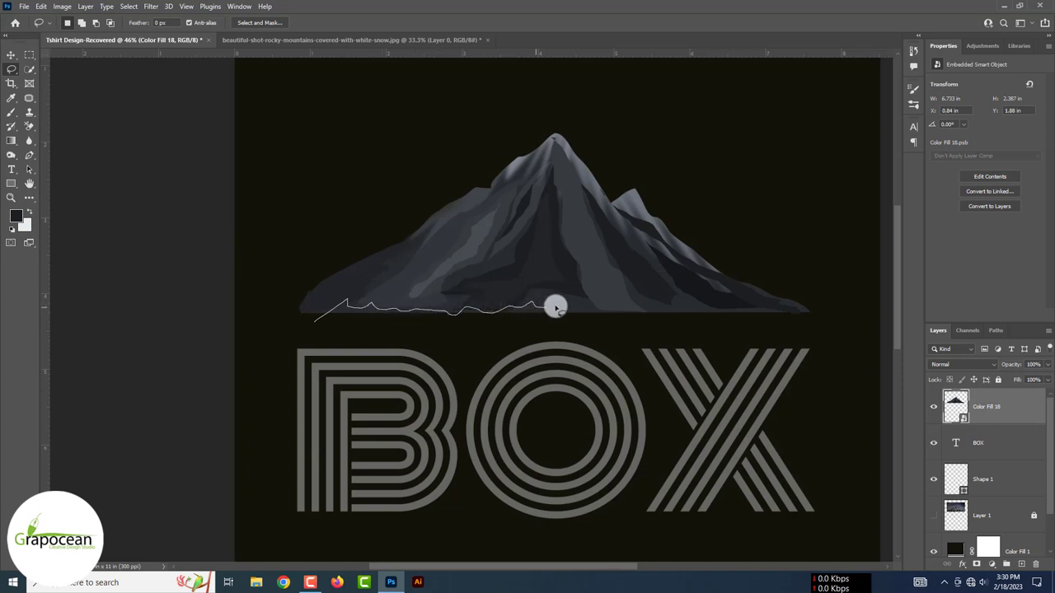
pyautogui.moveTo(667, 308); pyautogui.dragTo(780, 309)
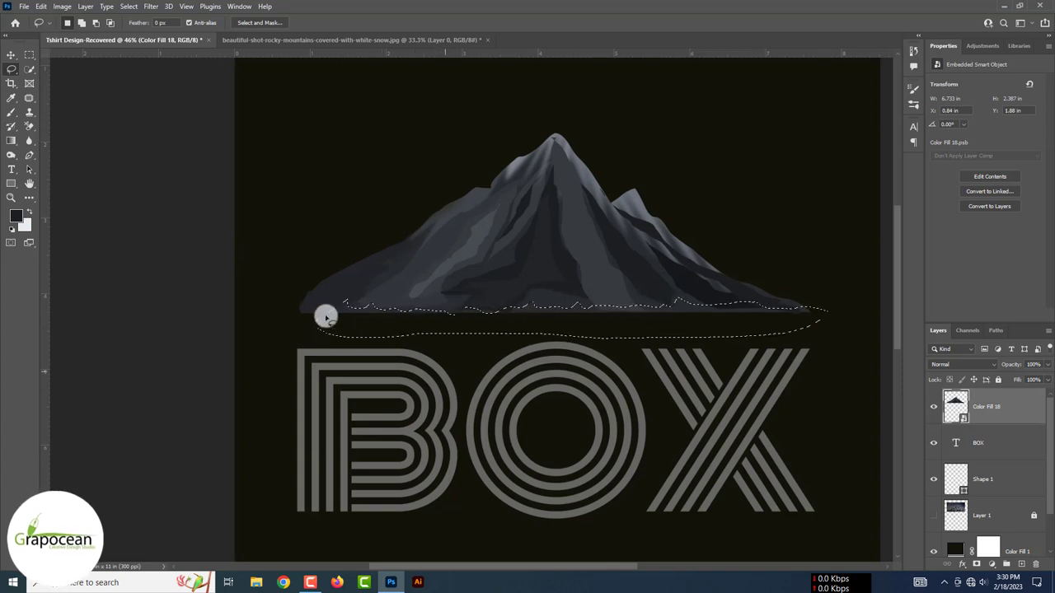
pyautogui.click(976, 565)
pyautogui.hotkey('ctrl', 'z')
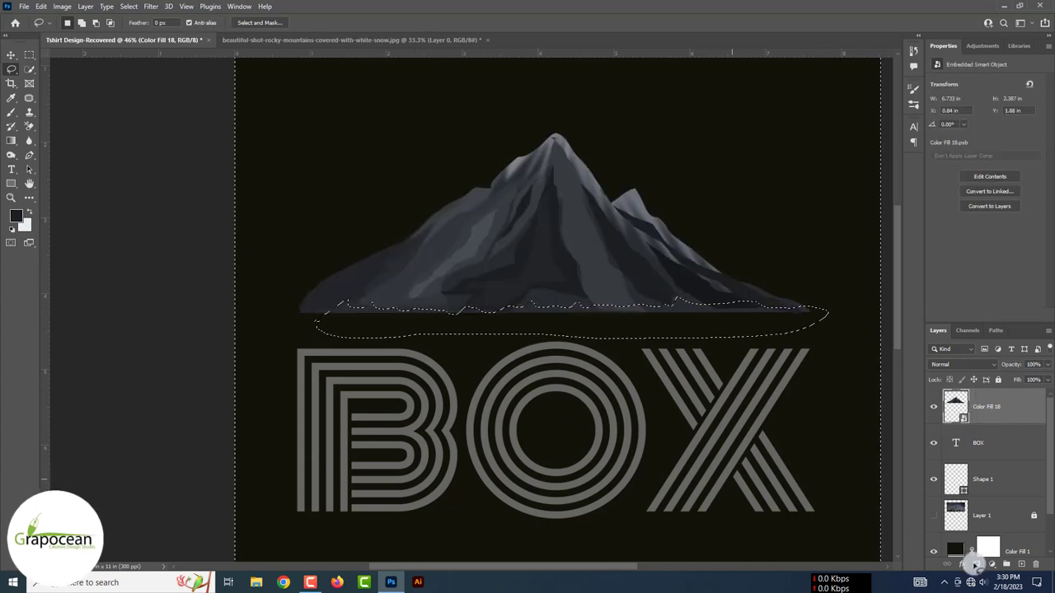
pyautogui.keyDown('alt'); pyautogui.click(976, 565); pyautogui.keyUp('alt')
# Lasso a jagged area at the mountain's left foot and paint it out on the mask.
pyautogui.scroll(-3, 528, 329)
pyautogui.scroll(5, 360, 427)
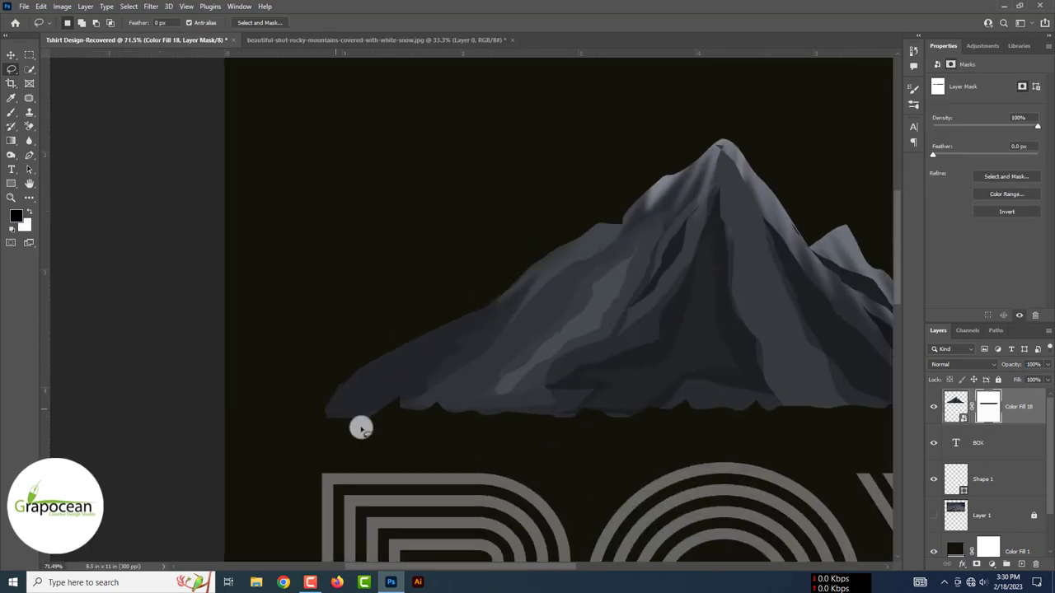
pyautogui.moveTo(301, 414); pyautogui.dragTo(344, 389)
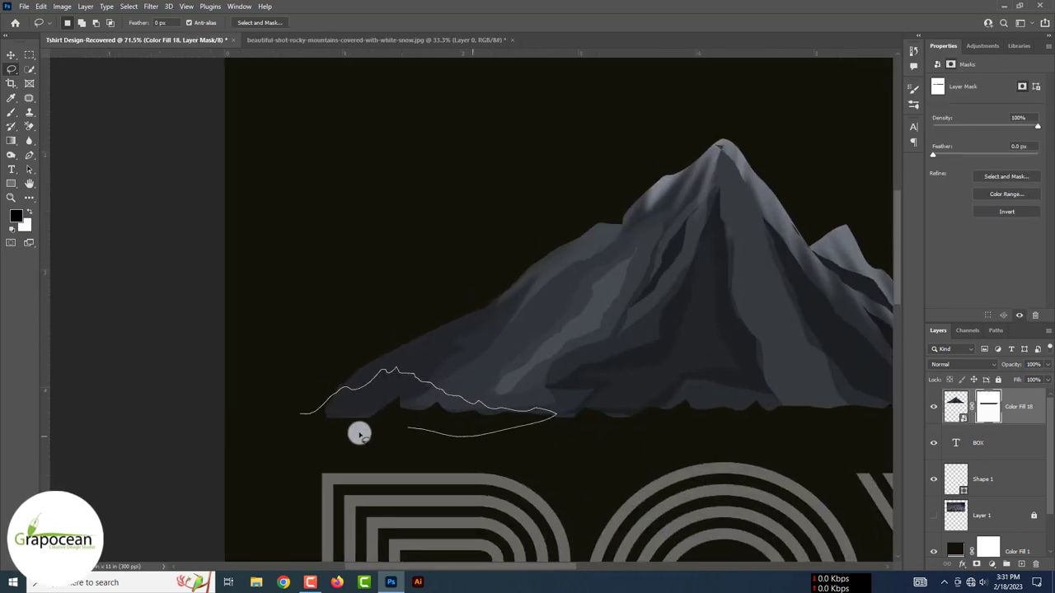
pyautogui.moveTo(360, 434); pyautogui.dragTo(295, 410)
pyautogui.rightClick(990, 406)
pyautogui.press('Escape')
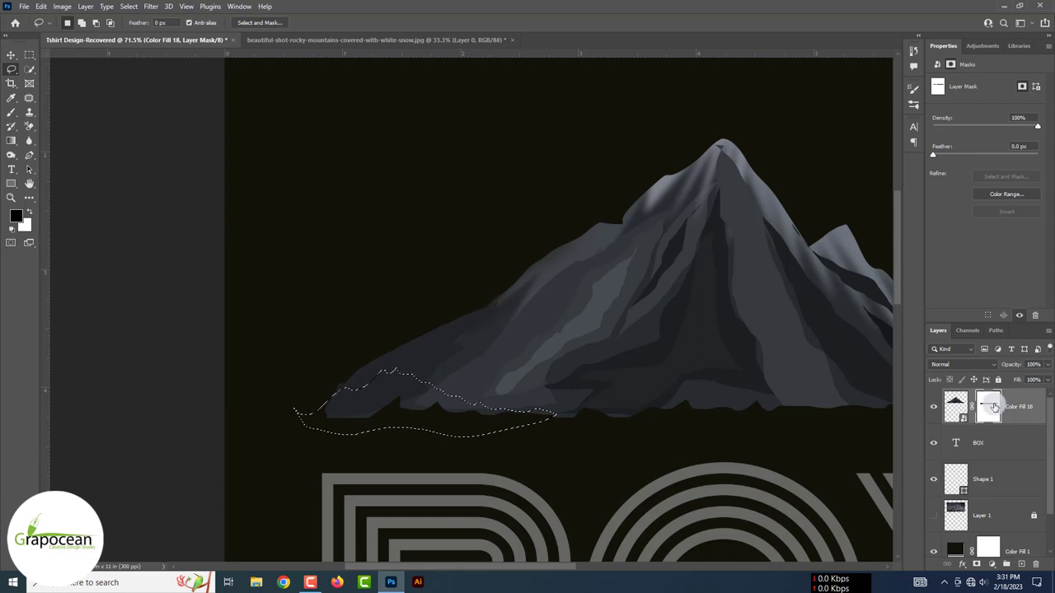
pyautogui.click(11, 113)
pyautogui.moveTo(322, 398); pyautogui.dragTo(695, 453)
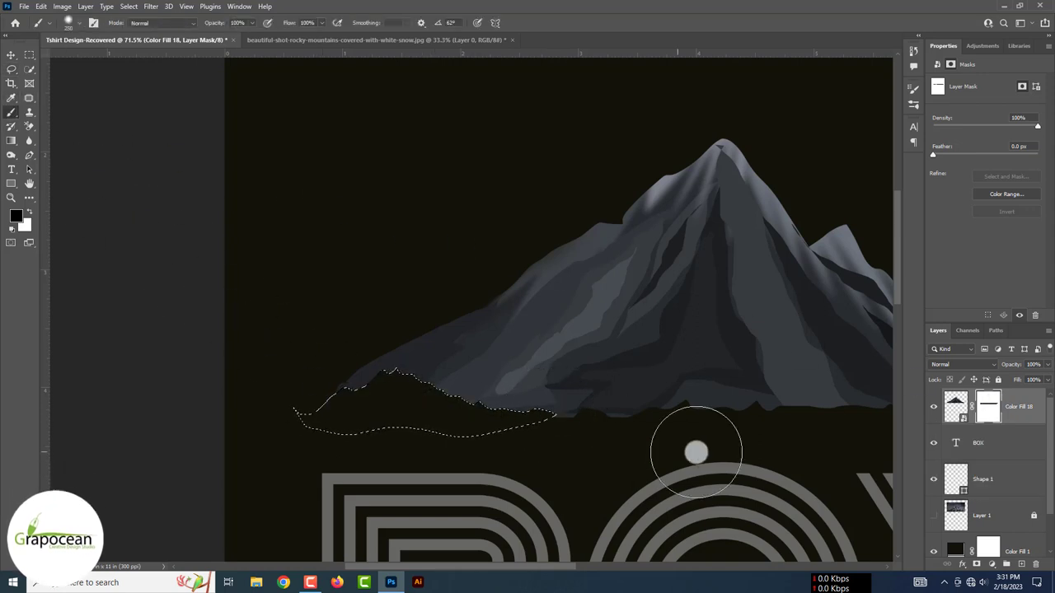
# Lasso another stretch of the mountain base, then clear the selection.
pyautogui.scroll(-2, 151, 317)
pyautogui.scroll(-3, 151, 317)
pyautogui.scroll(3, 151, 317)
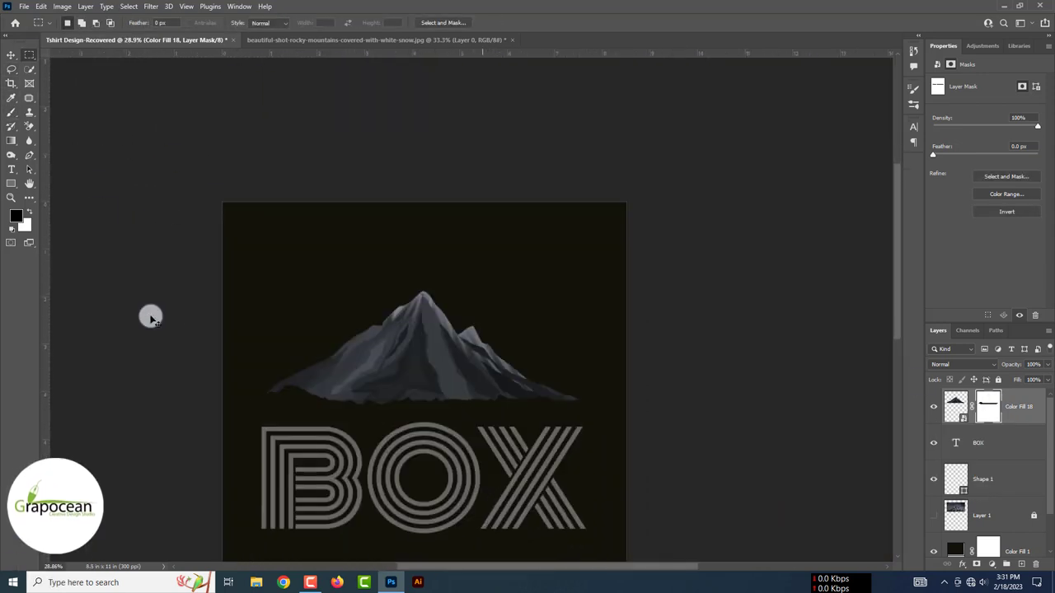
pyautogui.scroll(-1, 150, 318)
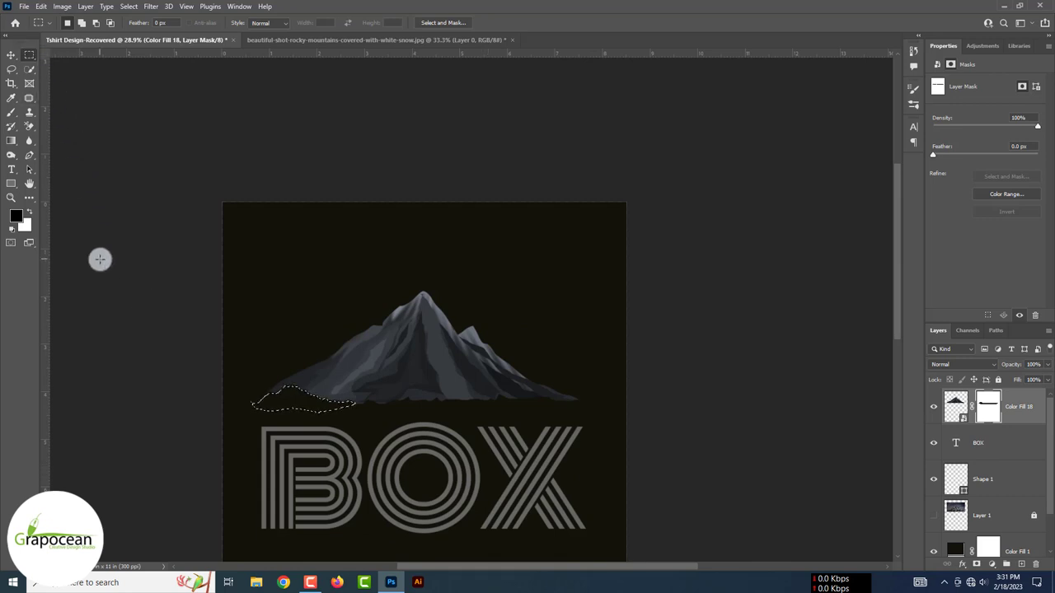
pyautogui.click(14, 68)
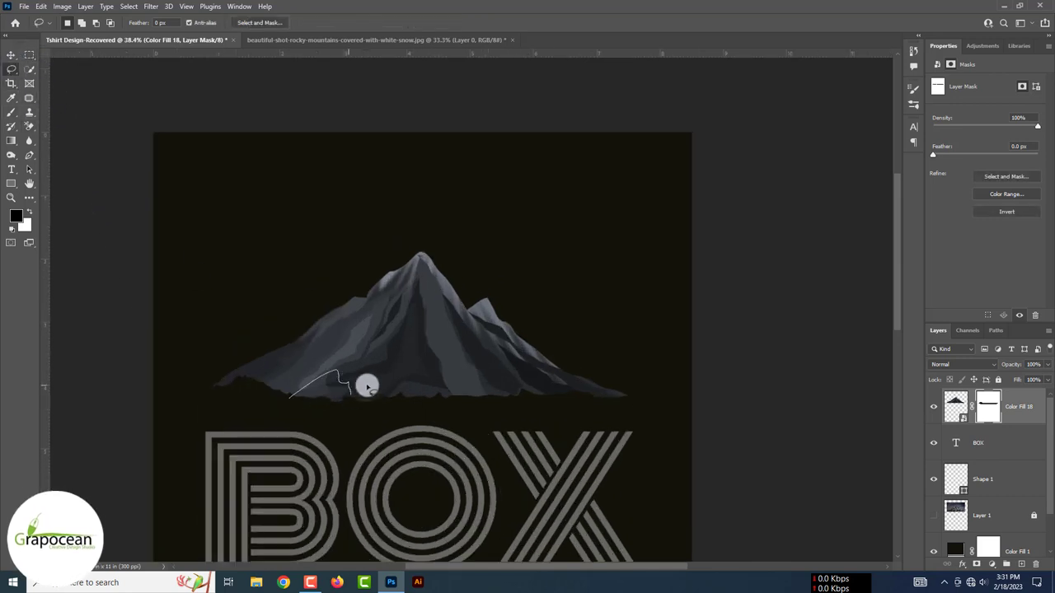
pyautogui.moveTo(524, 382); pyautogui.dragTo(596, 389)
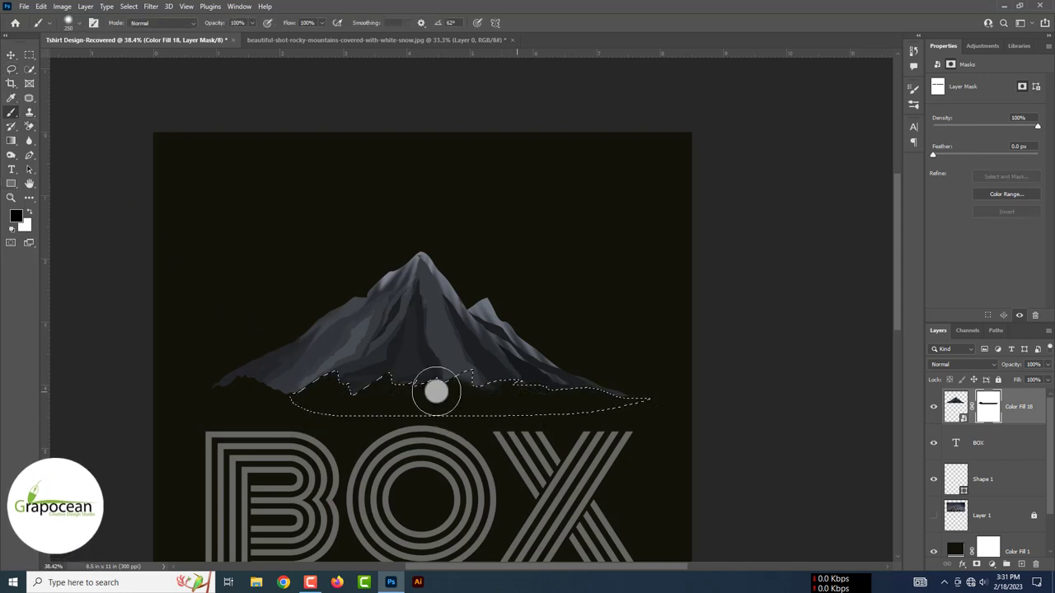
pyautogui.press('m')
pyautogui.hotkey('ctrl', 'd')
pyautogui.scroll(-3, 110, 305)
pyautogui.scroll(3, 110, 305)
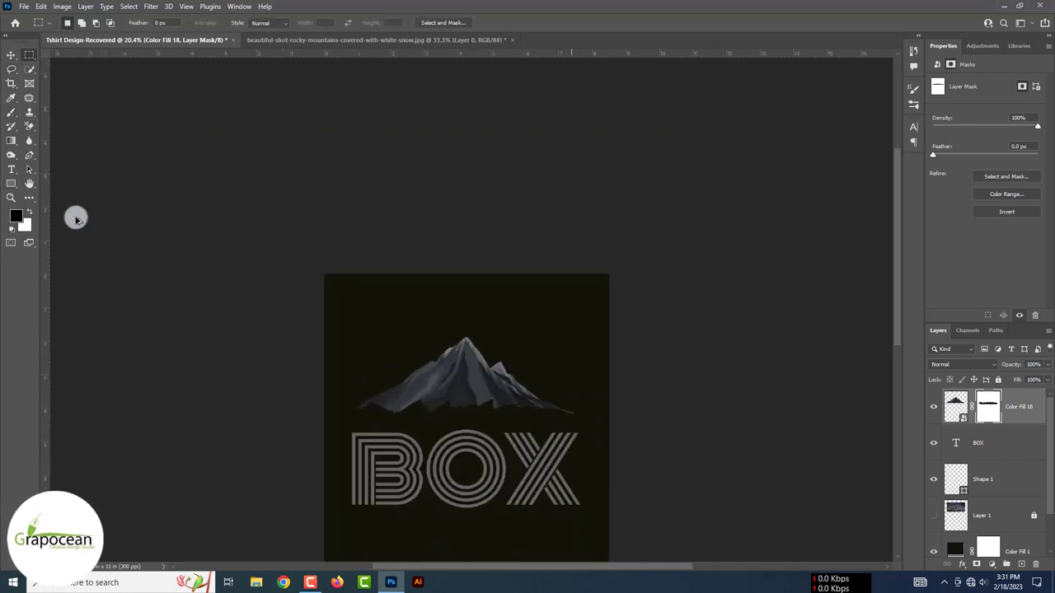
pyautogui.click(11, 55)
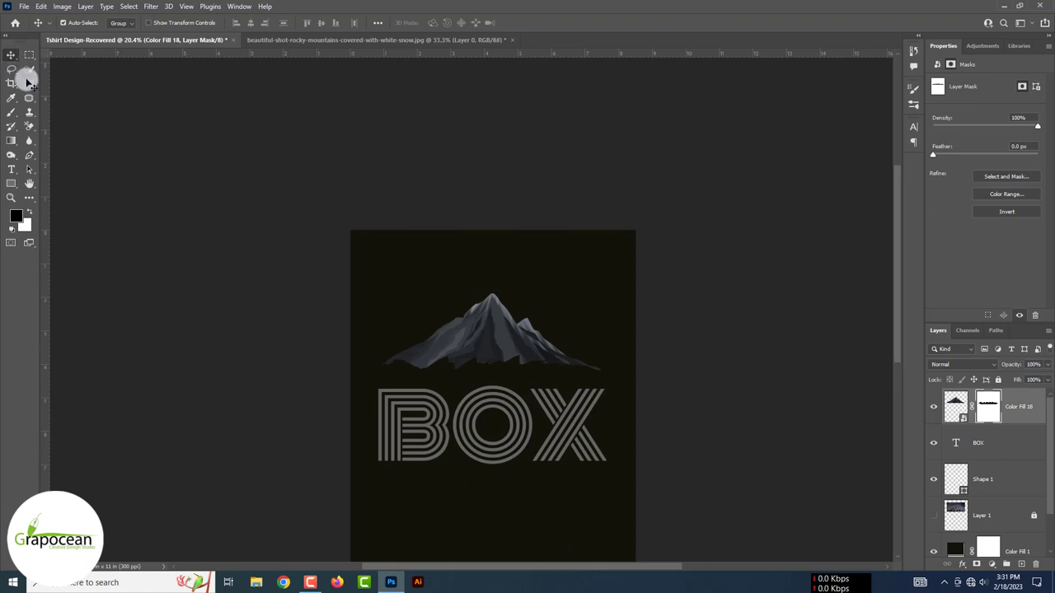
# Drag the BOX lettering up toward the mountain base.
pyautogui.scroll(2, 281, 377)
pyautogui.moveTo(501, 396); pyautogui.dragTo(503, 384)
pyautogui.scroll(-3, 711, 474)
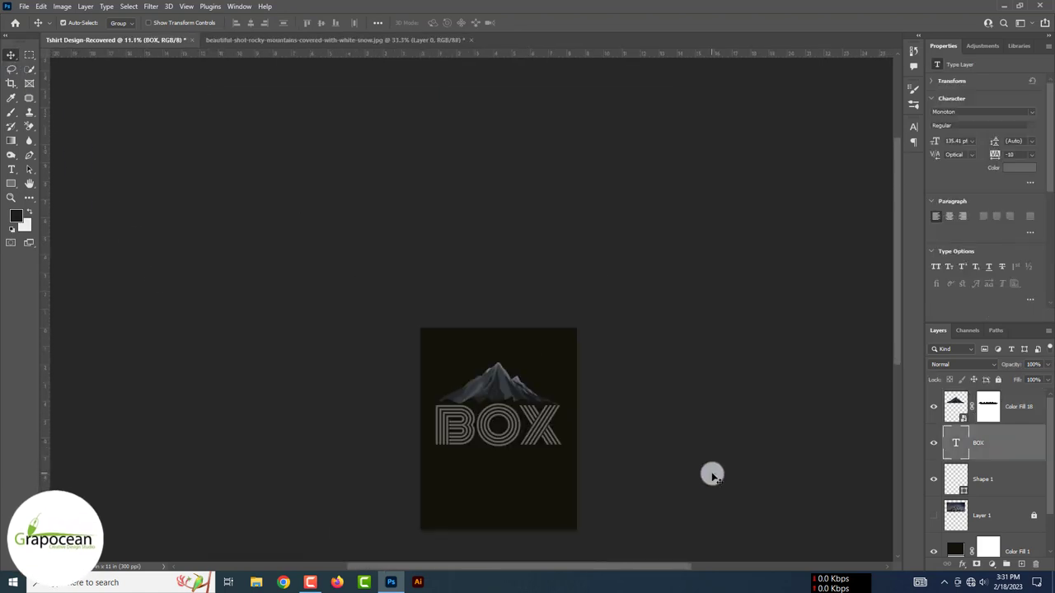
pyautogui.scroll(2, 703, 473)
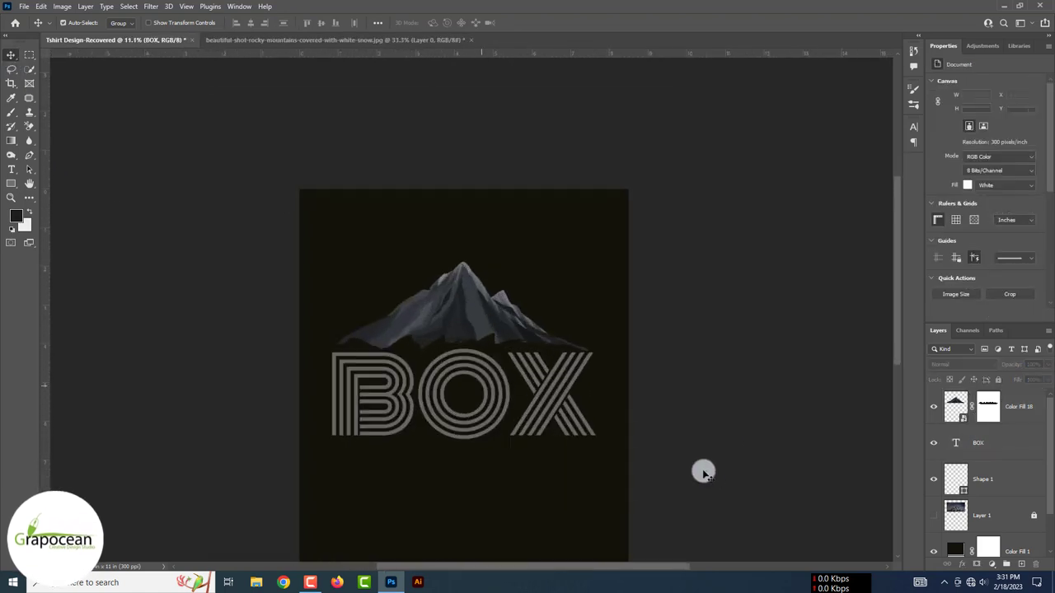
# Free-transform the BOX text layer to resize it under the mountain and commit.
pyautogui.click(991, 445)
pyautogui.hotkey('ctrl', 't')
pyautogui.moveTo(596, 476)
pyautogui.mouseDown()
pyautogui.moveTo(544, 464)
pyautogui.moveTo(592, 476)
pyautogui.moveTo(459, 405)
pyautogui.moveTo(478, 389)
pyautogui.mouseUp()
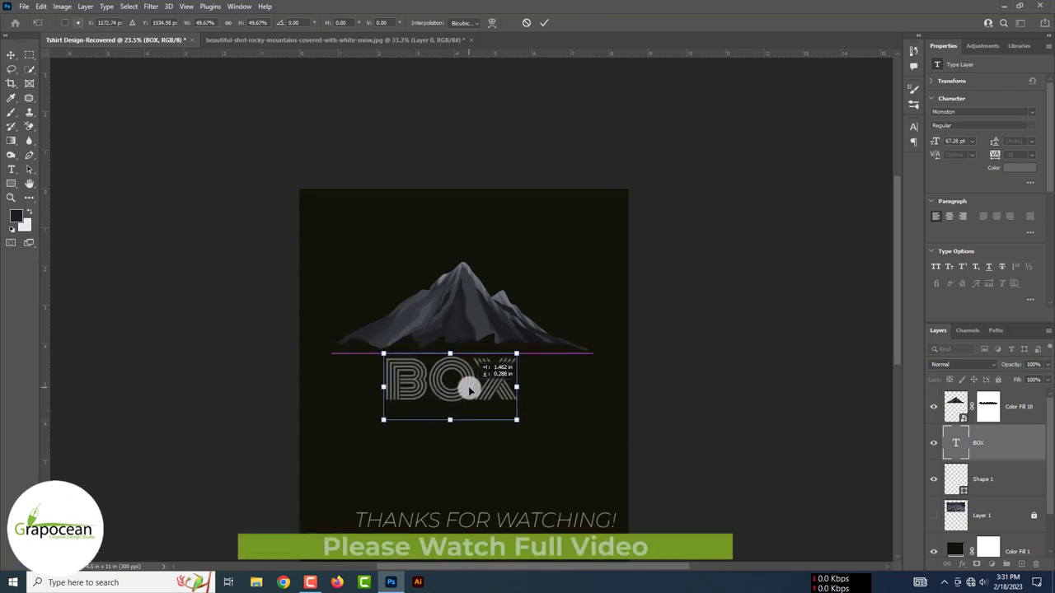
pyautogui.click(544, 24)
pyautogui.scroll(-3, 588, 470)
pyautogui.click(586, 470)
pyautogui.scroll(3, 542, 437)
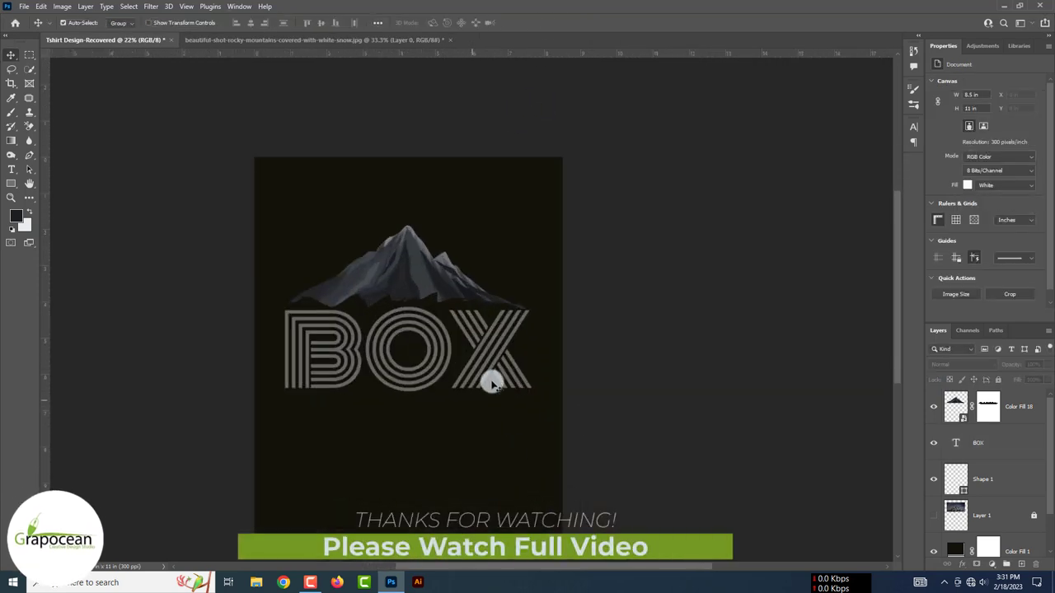
pyautogui.scroll(1, 427, 302)
# Duplicate the mountain, shift the copy left, and stack it beneath the original.
pyautogui.moveTo(427, 302); pyautogui.dragTo(360, 306)
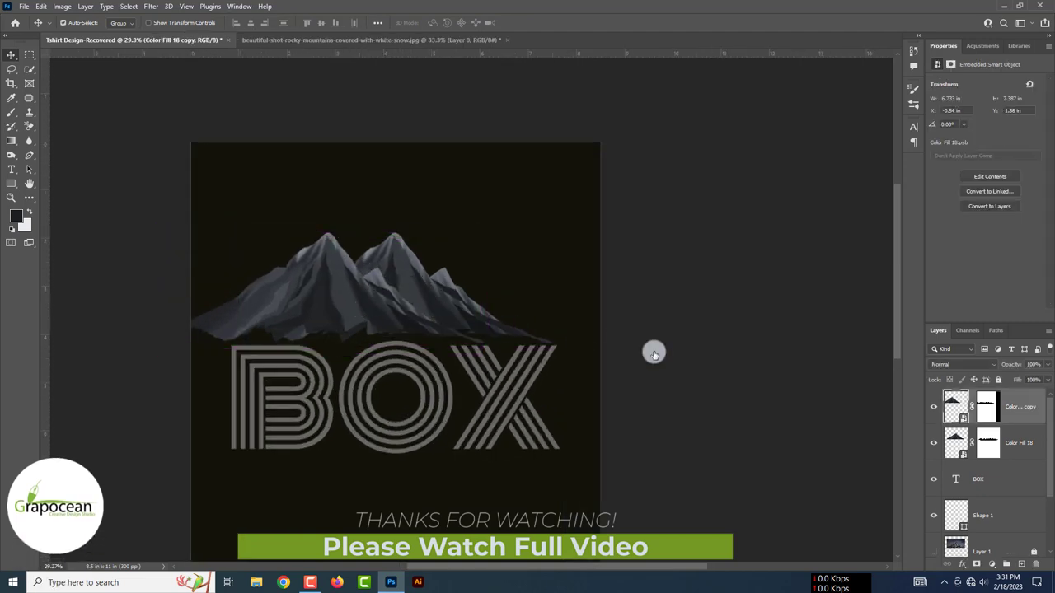
pyautogui.moveTo(1020, 408); pyautogui.dragTo(1020, 454)
pyautogui.scroll(-2, 487, 315)
pyautogui.scroll(1, 487, 316)
# Add another mountain copy, position it within the range, and commit the resize.
pyautogui.moveTo(487, 316); pyautogui.dragTo(461, 275)
pyautogui.scroll(-4, 627, 431)
pyautogui.scroll(-2, 629, 432)
pyautogui.click(628, 432)
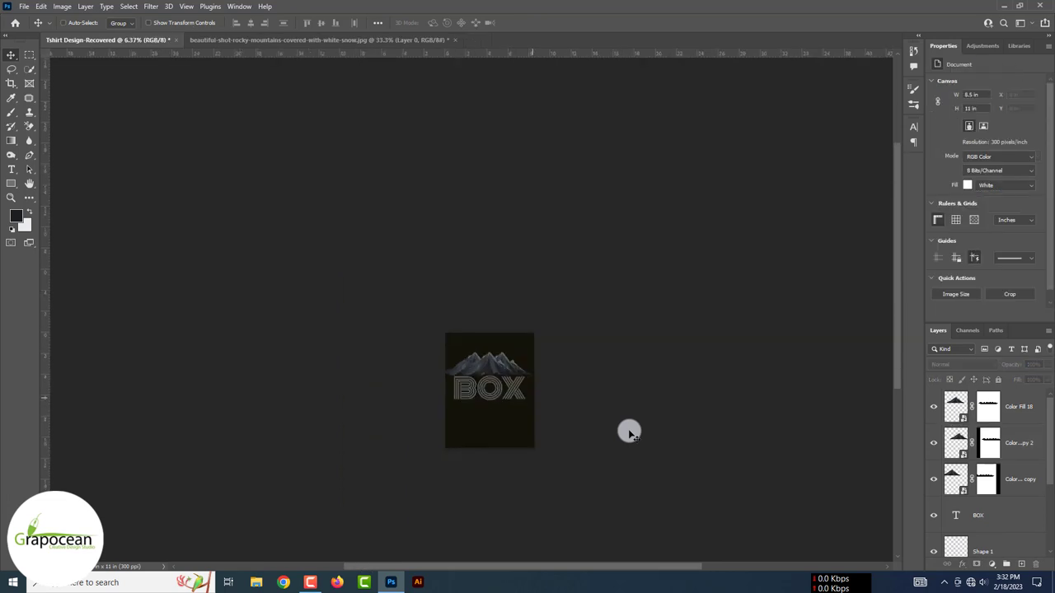
pyautogui.scroll(2, 629, 433)
pyautogui.scroll(3, 503, 326)
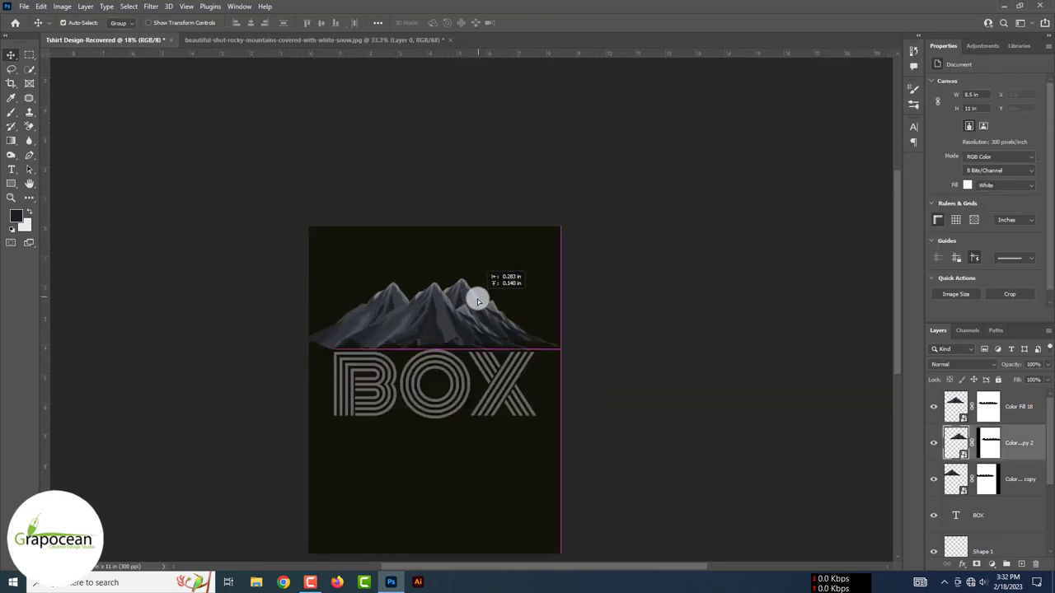
pyautogui.moveTo(477, 301); pyautogui.dragTo(521, 319)
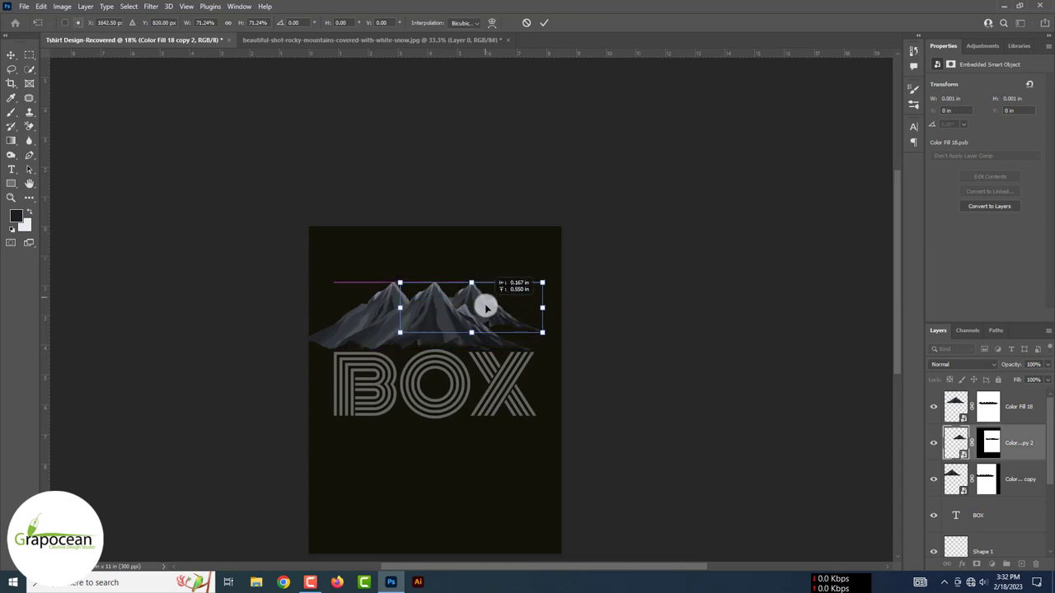
pyautogui.click(544, 23)
# Move BOX lower, drag the mountains down, and select the mountain fill layers together.
pyautogui.scroll(2, 307, 64)
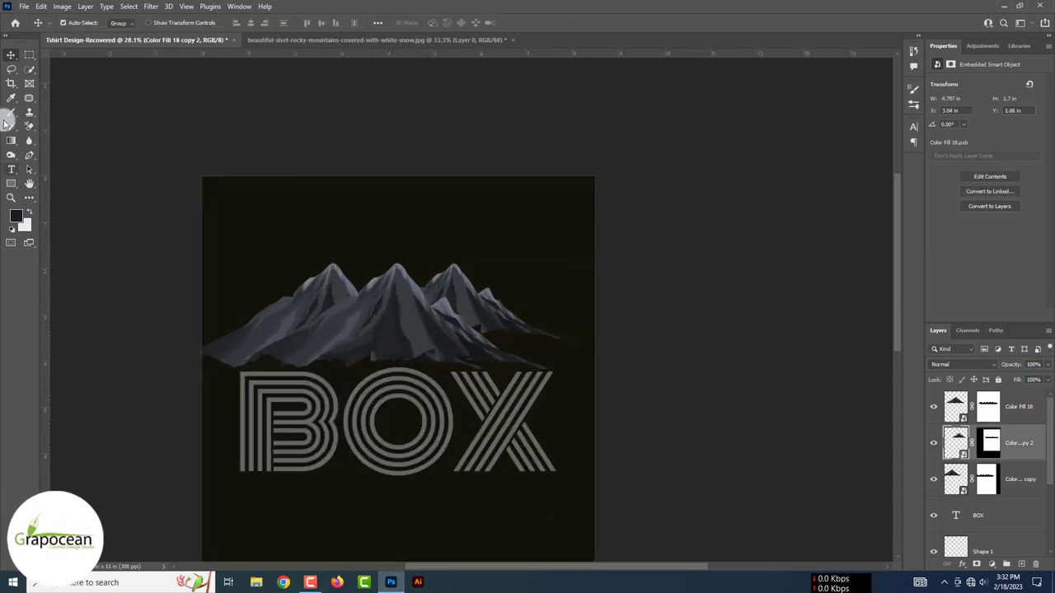
pyautogui.scroll(-2, 478, 371)
pyautogui.moveTo(565, 401); pyautogui.dragTo(565, 427)
pyautogui.moveTo(508, 329)
pyautogui.mouseDown()
pyautogui.moveTo(511, 358)
pyautogui.moveTo(509, 349)
pyautogui.mouseUp()
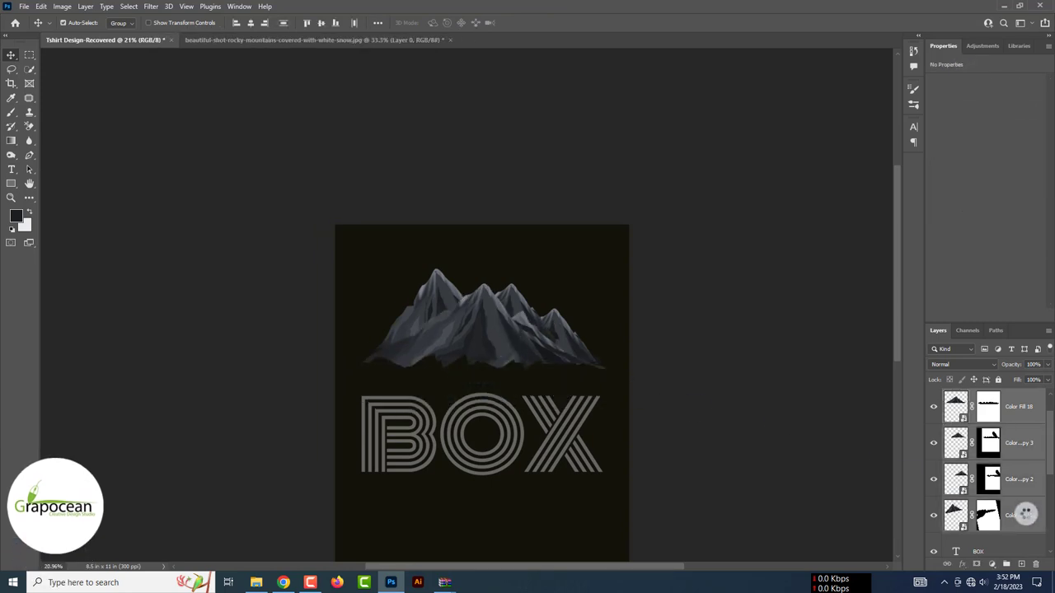
pyautogui.keyDown('shift'); pyautogui.click(1025, 513); pyautogui.keyUp('shift')
pyautogui.scroll(-2, 996, 423)
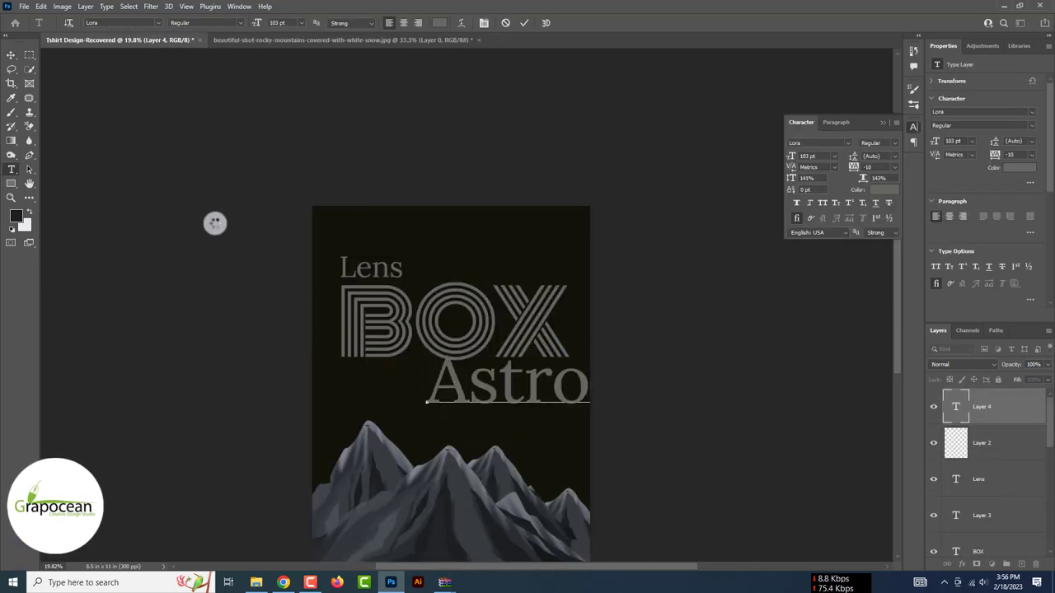
# Restyle 'Astro' in Stalemate at 171 pt and move it up over BOX.
pyautogui.click(7, 52)
pyautogui.scroll(-2, 519, 383)
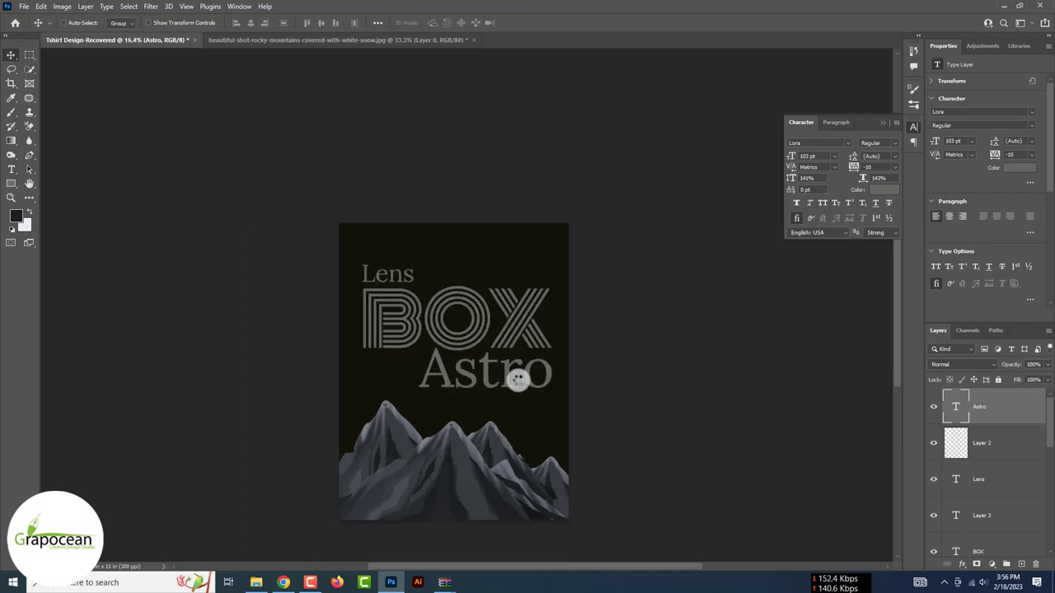
pyautogui.scroll(-2, 499, 354)
pyautogui.scroll(3, 470, 312)
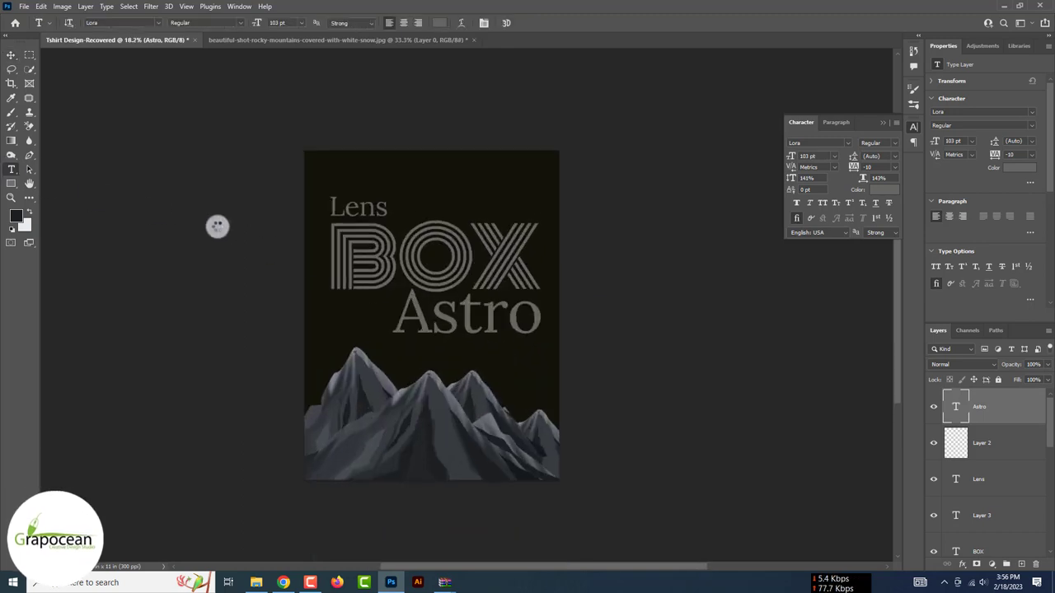
pyautogui.moveTo(538, 314); pyautogui.dragTo(299, 314)
pyautogui.click(157, 22)
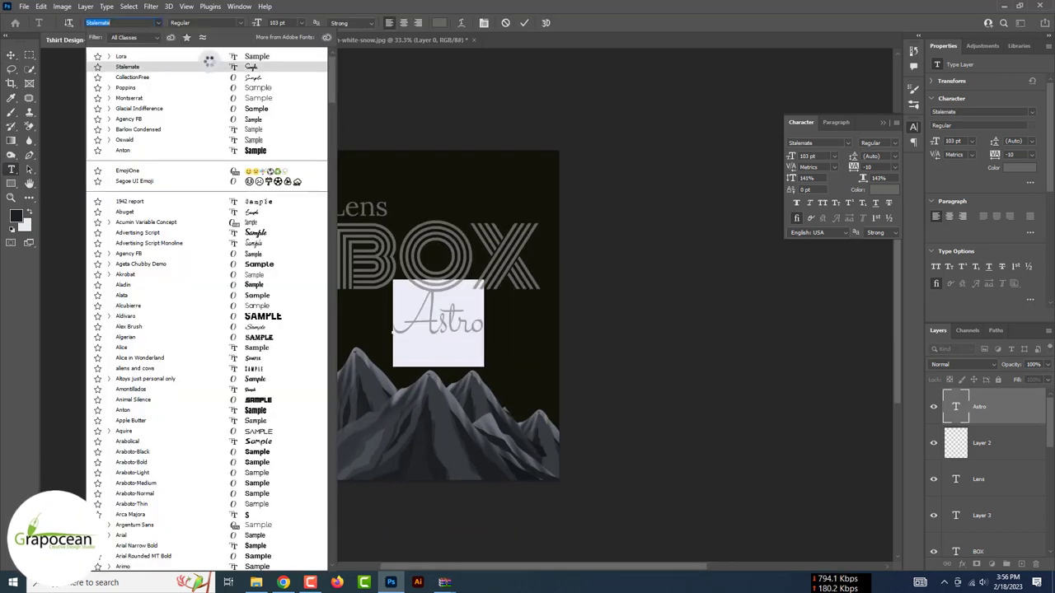
pyautogui.click(217, 69)
pyautogui.moveTo(257, 23); pyautogui.dragTo(294, 38)
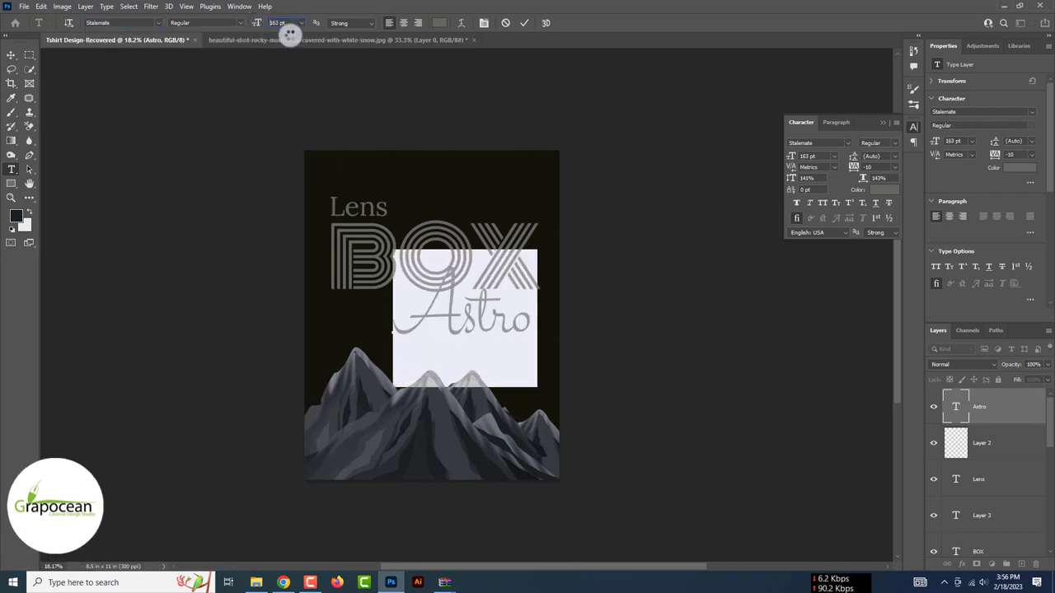
pyautogui.click(14, 51)
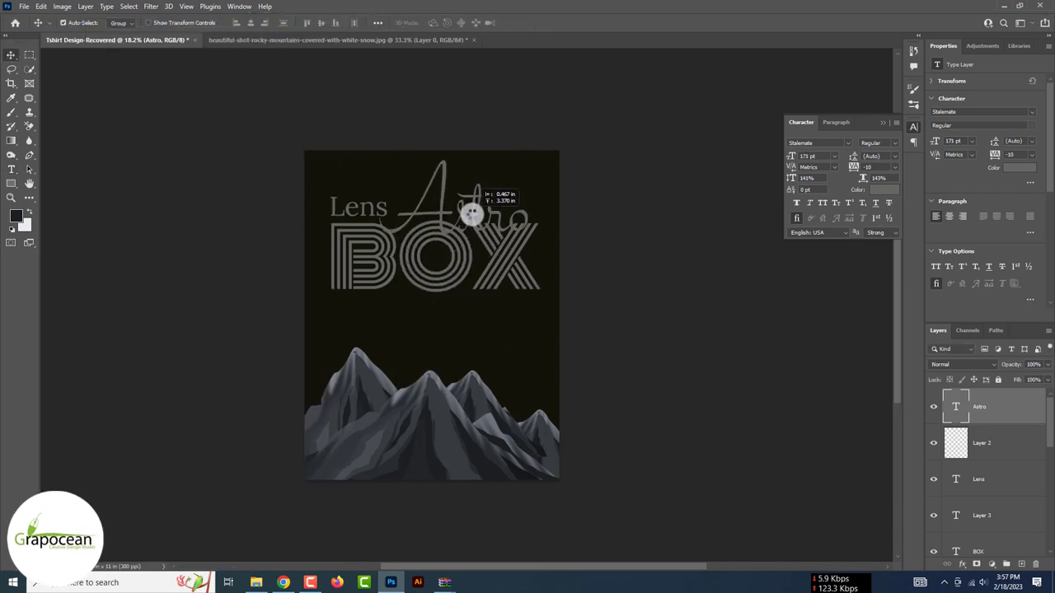
pyautogui.moveTo(472, 214); pyautogui.dragTo(485, 204)
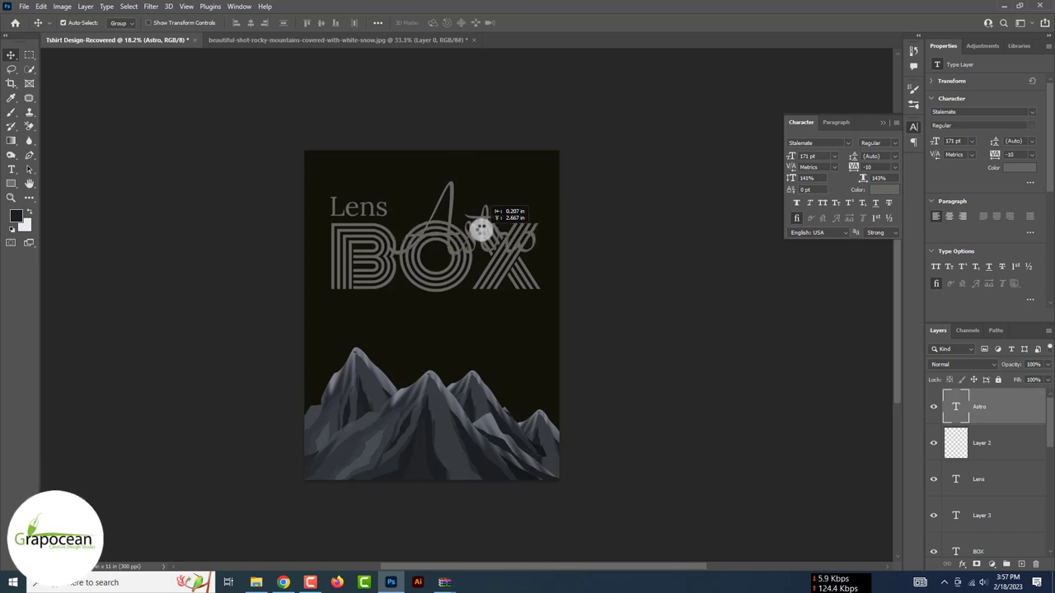
# Load the Astro letter shapes as a selection and expand it.
pyautogui.hotkey('ctrl', '+')
pyautogui.hotkey('ctrl', '+')
pyautogui.keyDown('ctrl'); pyautogui.click(956, 406); pyautogui.keyUp('ctrl')
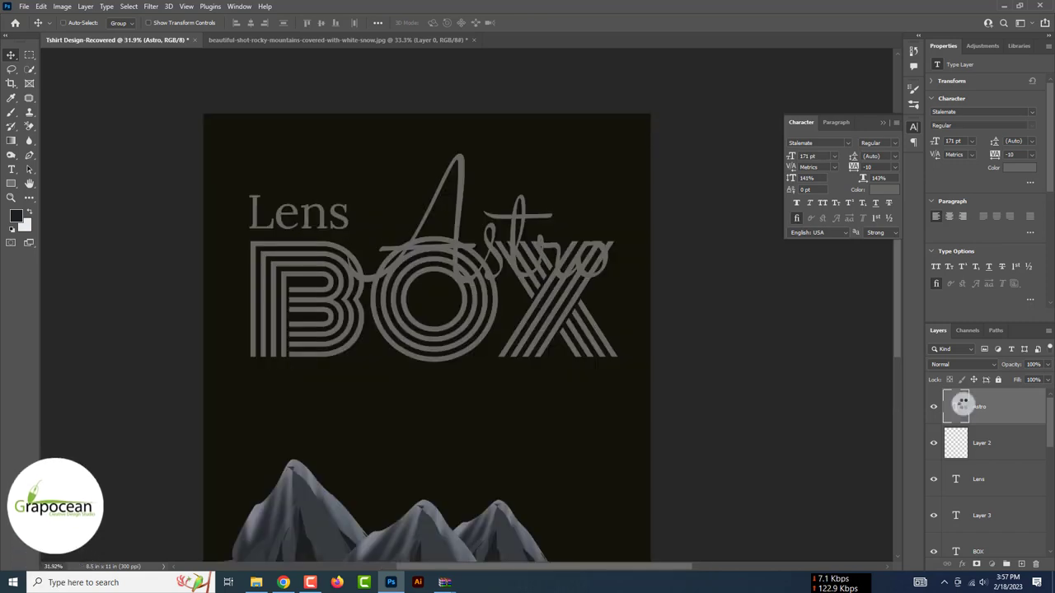
pyautogui.click(128, 7)
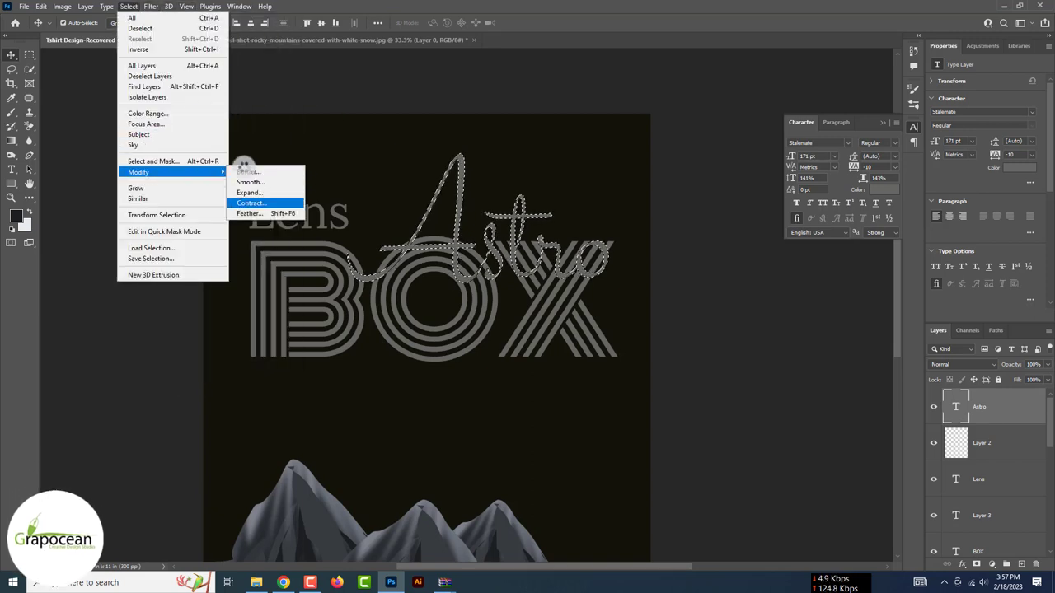
pyautogui.click(249, 192)
pyautogui.click(580, 180)
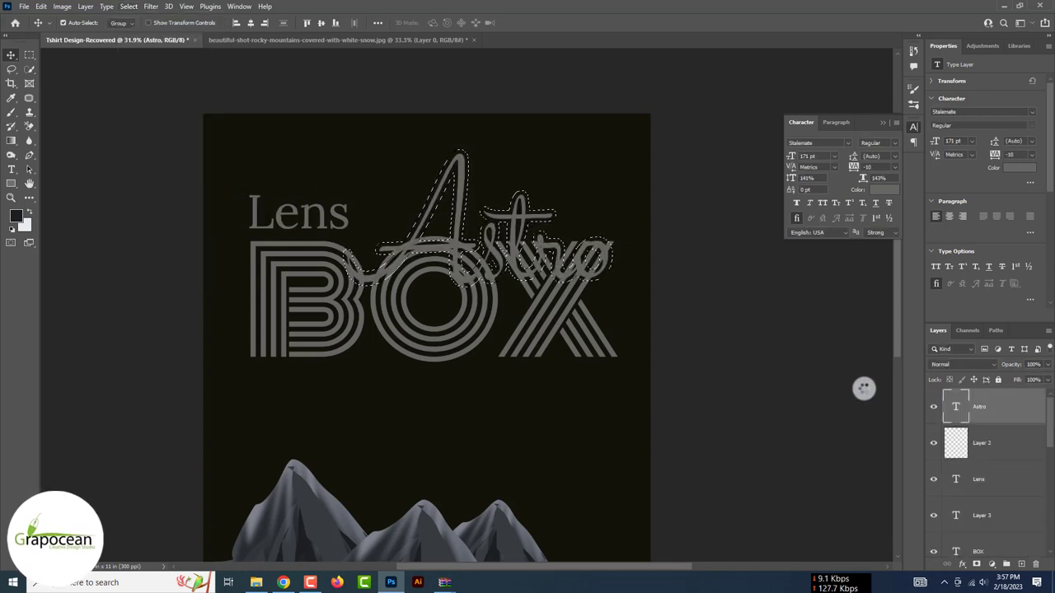
# Add a BOX layer mask hiding the expanded Astro area, then select Astro.
pyautogui.click(977, 552)
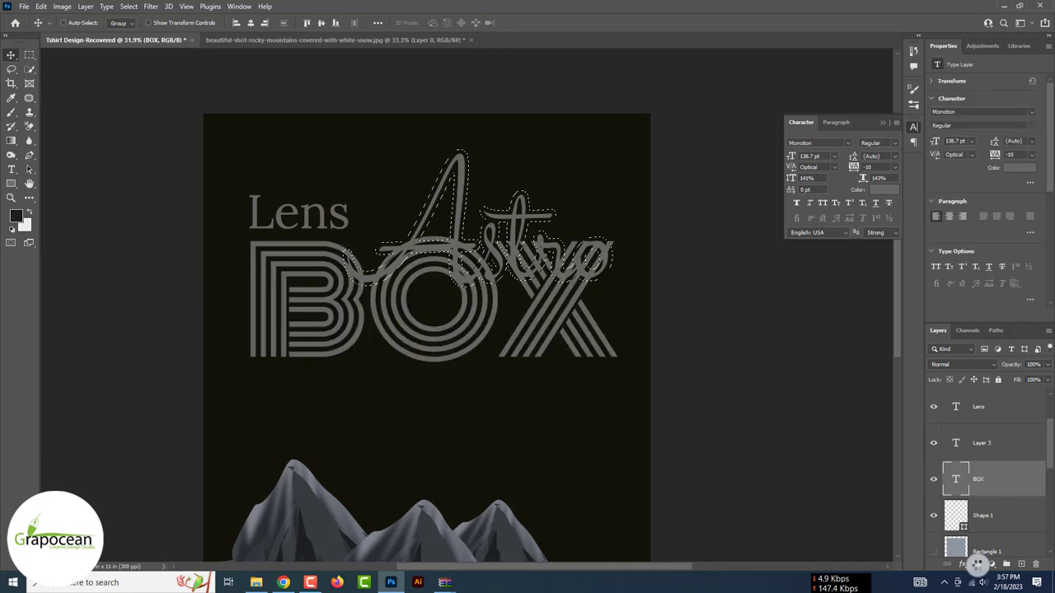
pyautogui.click(991, 564)
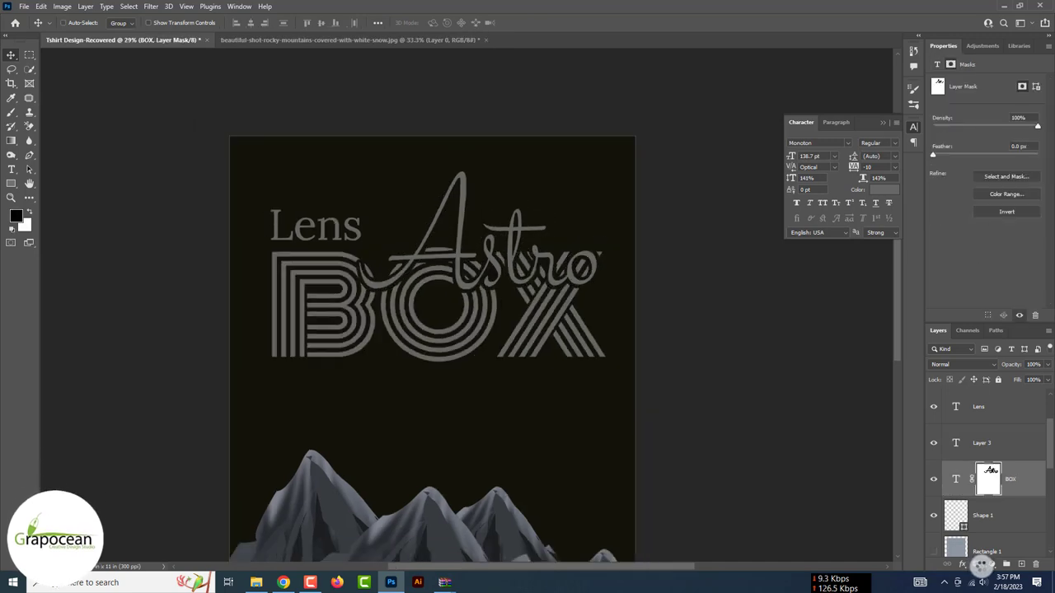
pyautogui.scroll(-3, 462, 371)
pyautogui.scroll(2, 579, 354)
pyautogui.scroll(2, 306, 181)
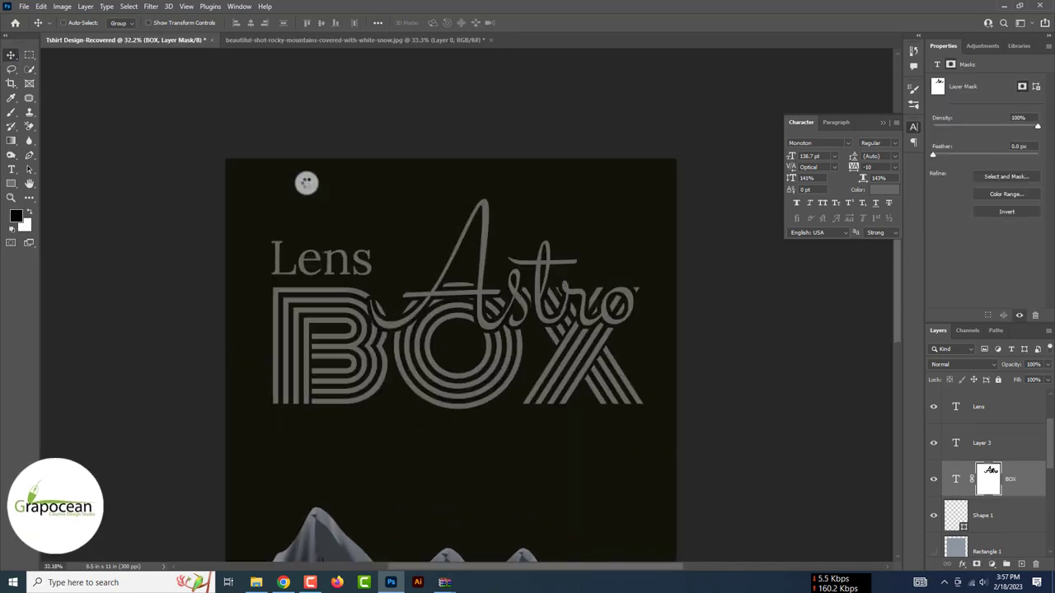
pyautogui.scroll(1, 574, 285)
pyautogui.click(575, 285)
# Give the Astro layer a Color Overlay layer style in teal #5dd2c8.
pyautogui.rightClick(1010, 406)
pyautogui.click(907, 69)
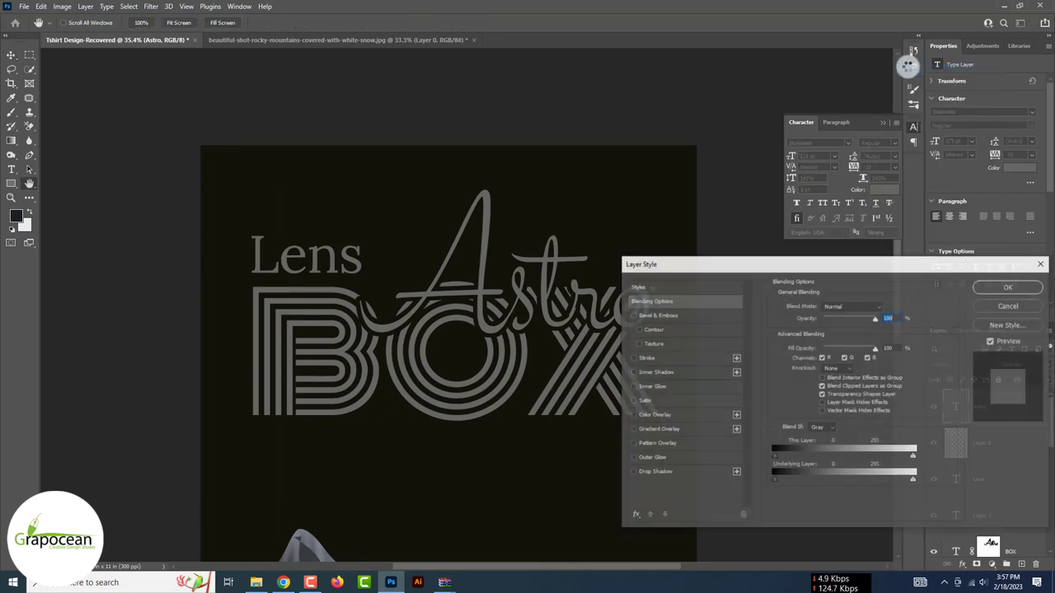
pyautogui.click(653, 414)
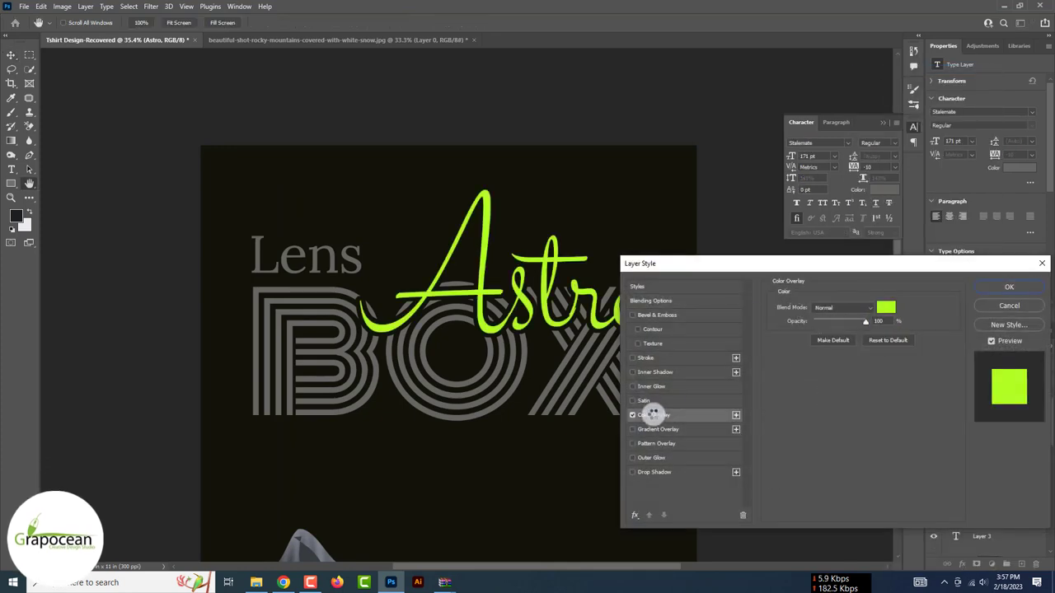
pyautogui.click(890, 307)
pyautogui.moveTo(858, 224); pyautogui.dragTo(837, 256)
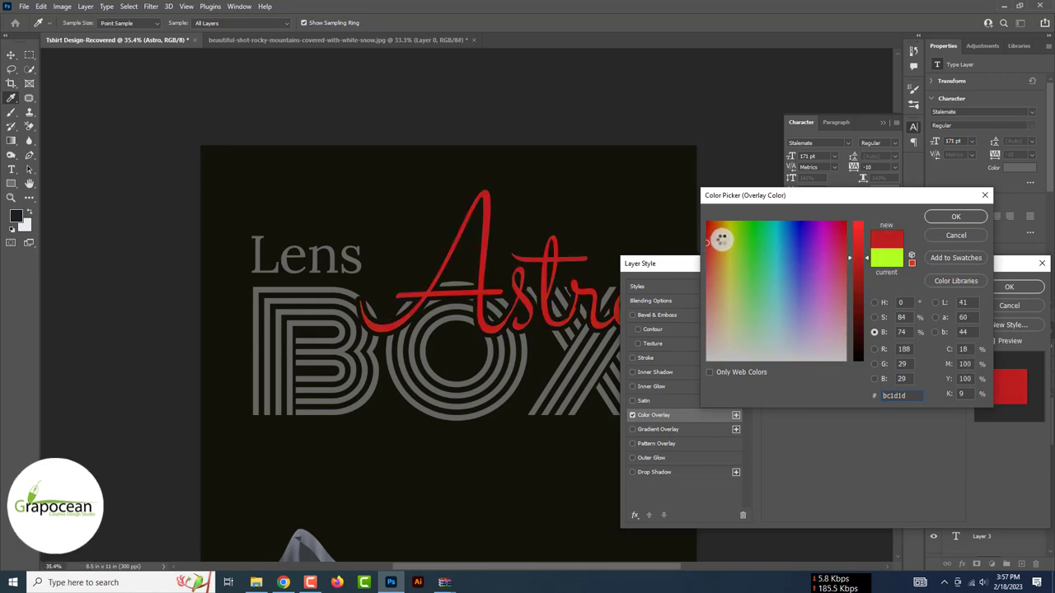
pyautogui.click(723, 234)
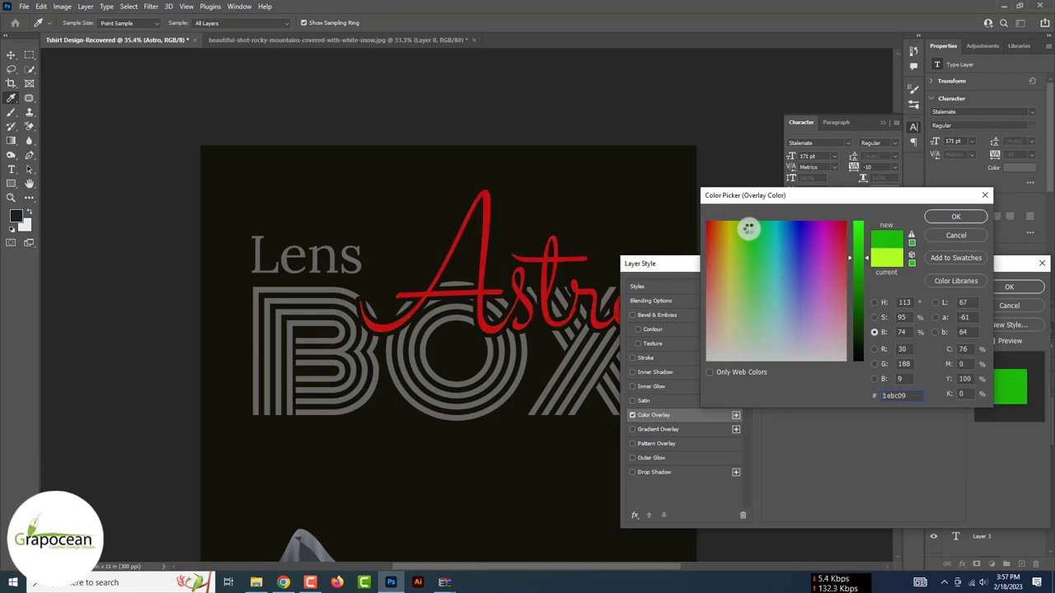
pyautogui.click(749, 228)
pyautogui.click(722, 244)
pyautogui.moveTo(858, 256); pyautogui.dragTo(857, 245)
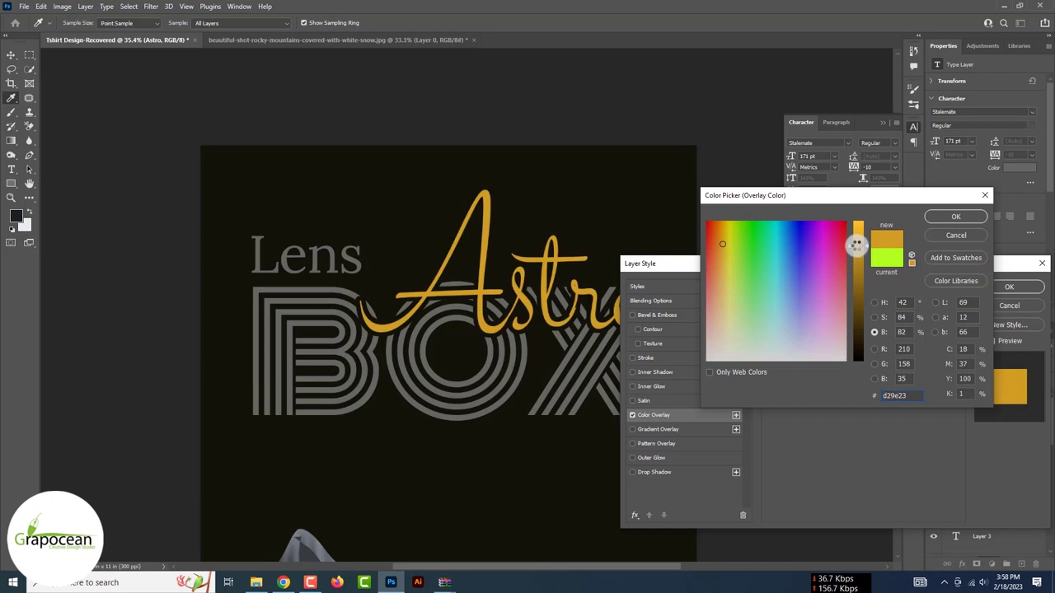
pyautogui.click(955, 216)
pyautogui.click(1009, 286)
pyautogui.scroll(-5, 431, 231)
# Reposition the Lens text and select the mountain layers on the canvas.
pyautogui.scroll(4, 430, 231)
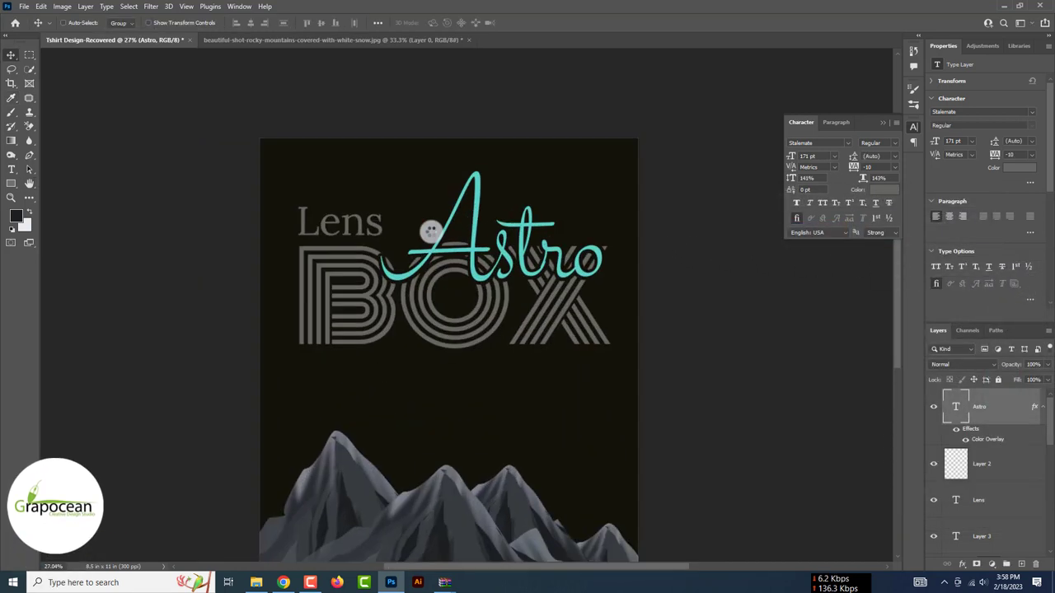
pyautogui.moveTo(369, 234); pyautogui.dragTo(508, 343)
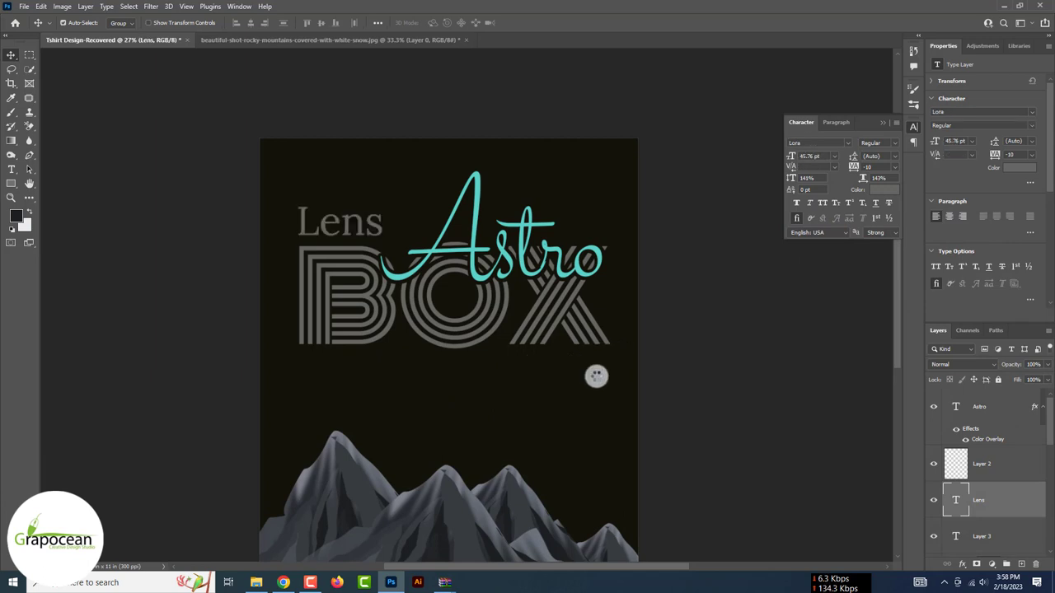
pyautogui.scroll(-2, 596, 376)
pyautogui.click(617, 384)
pyautogui.scroll(1, 617, 384)
pyautogui.scroll(-1, 546, 454)
pyautogui.moveTo(483, 473)
pyautogui.mouseDown()
pyautogui.moveTo(494, 487)
pyautogui.moveTo(470, 416)
pyautogui.mouseUp()
# Scale the mountains down to about 59% with Free Transform and commit.
pyautogui.hotkey('ctrl', 't')
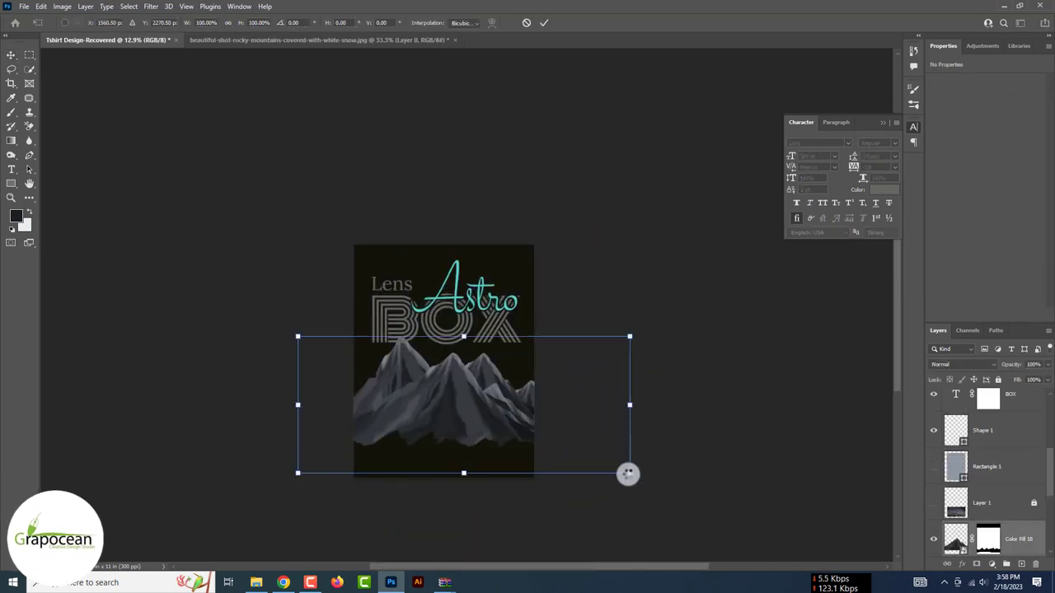
pyautogui.moveTo(627, 474); pyautogui.dragTo(501, 443)
pyautogui.moveTo(399, 389); pyautogui.dragTo(471, 377)
pyautogui.moveTo(541, 426); pyautogui.dragTo(560, 436)
pyautogui.moveTo(473, 403); pyautogui.dragTo(456, 404)
pyautogui.moveTo(539, 431)
pyautogui.mouseDown()
pyautogui.moveTo(557, 438)
pyautogui.moveTo(544, 430)
pyautogui.mouseUp()
pyautogui.moveTo(460, 371); pyautogui.dragTo(465, 389)
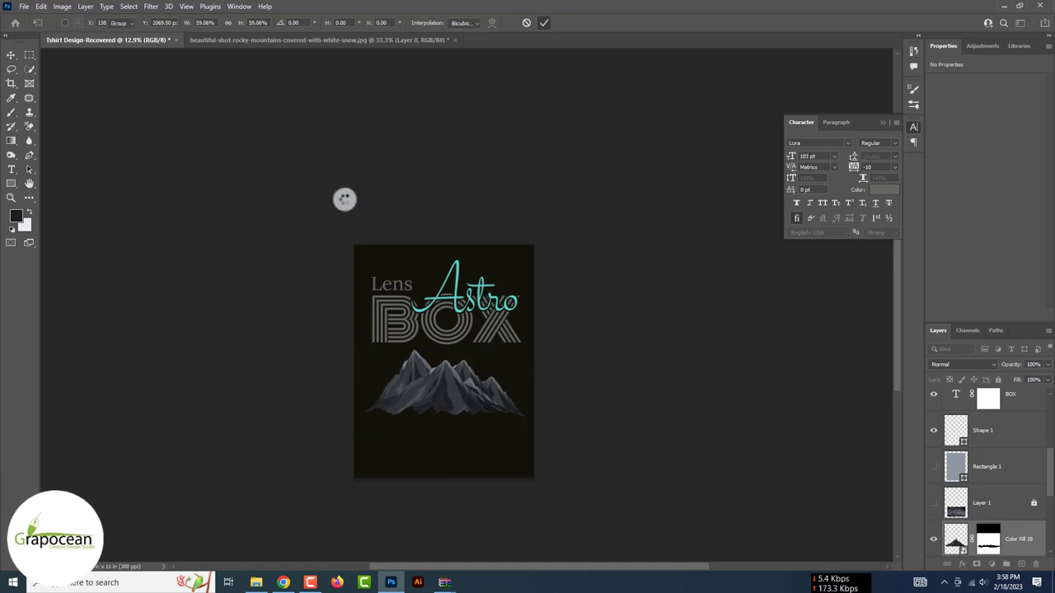
pyautogui.press('Return')
# Move the mountains to the top of the page and the Lens, Astro and BOX text beneath.
pyautogui.moveTo(516, 325); pyautogui.dragTo(488, 465)
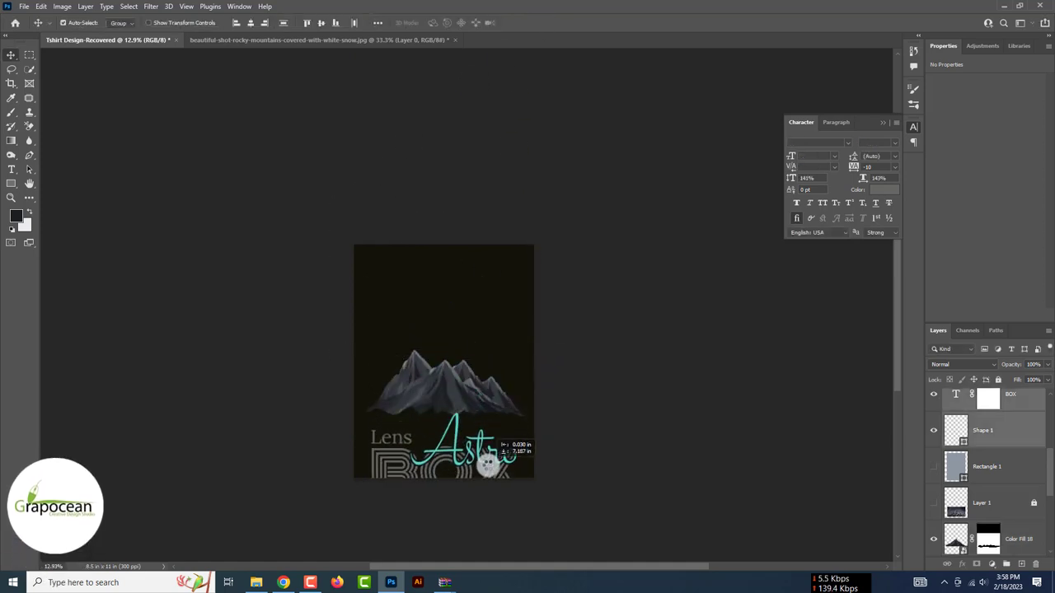
pyautogui.moveTo(482, 370); pyautogui.dragTo(395, 262)
pyautogui.hotkey('ctrl', 'z')
pyautogui.moveTo(482, 459); pyautogui.dragTo(490, 407)
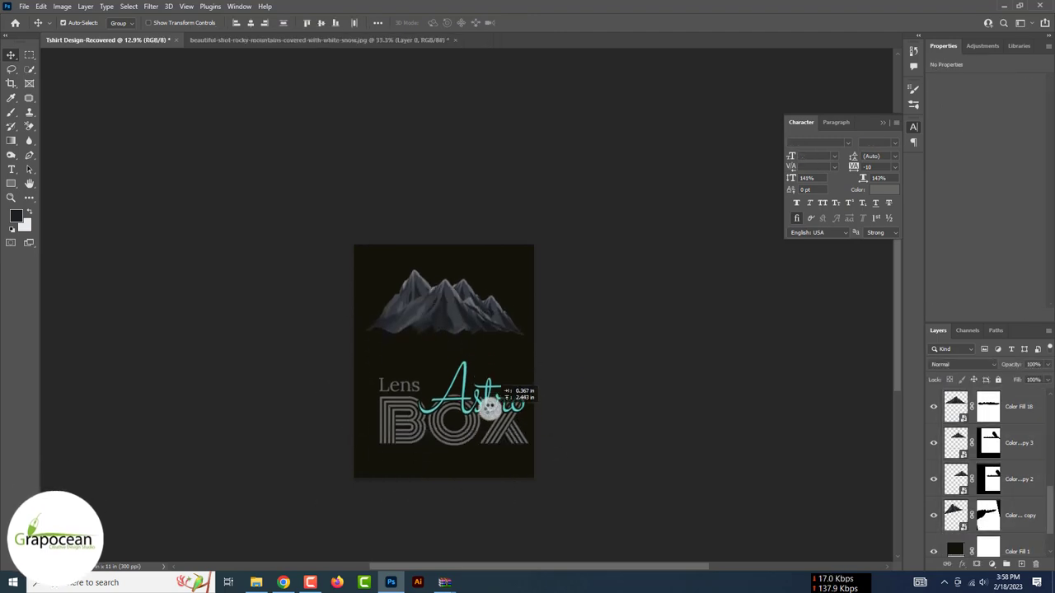
pyautogui.click(580, 401)
pyautogui.scroll(-1, 572, 417)
pyautogui.scroll(2, 560, 446)
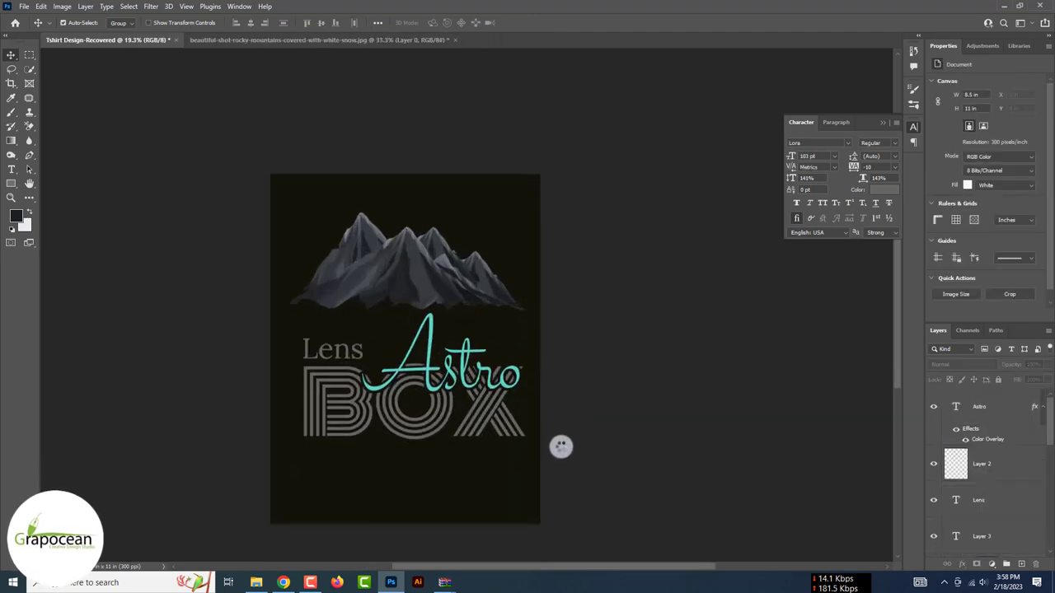
pyautogui.click(296, 353)
pyautogui.keyDown('shift'); pyautogui.click(388, 370); pyautogui.keyUp('shift')
pyautogui.moveTo(388, 370); pyautogui.dragTo(436, 401)
# Draw a placeholder paragraph text box below the BOX lettering.
pyautogui.hotkey('ctrl', 'z')
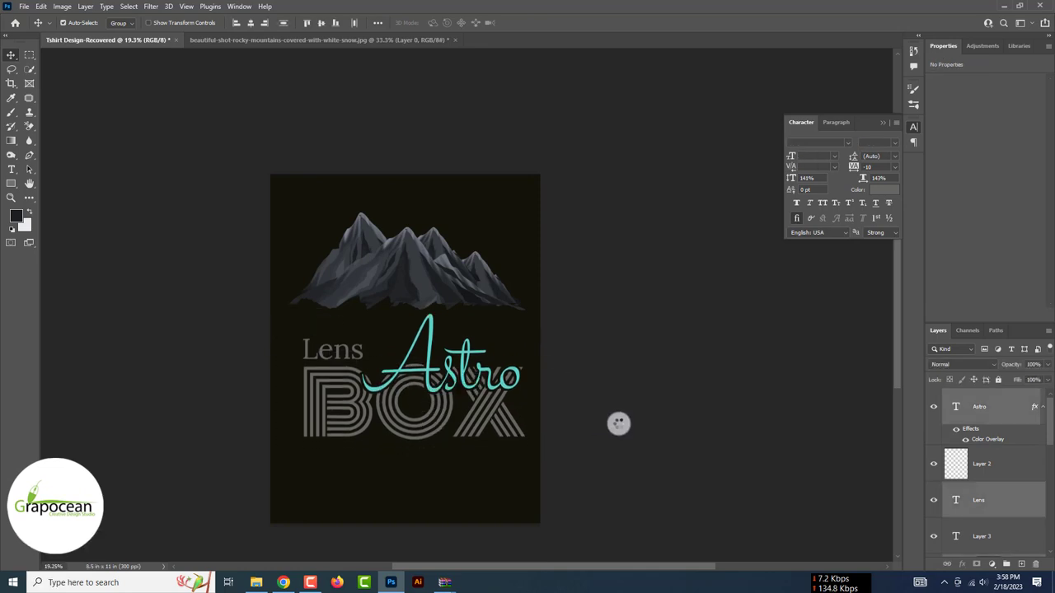
pyautogui.click(618, 422)
pyautogui.scroll(-2, 112, 214)
pyautogui.keyDown('ctrl'); pyautogui.click(308, 413); pyautogui.keyUp('ctrl')
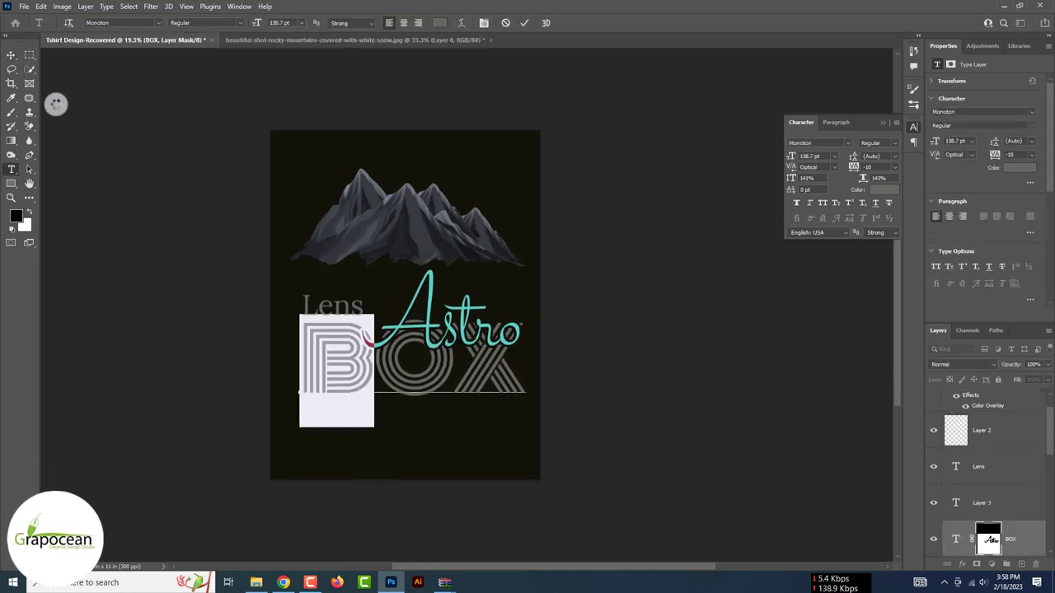
pyautogui.click(11, 54)
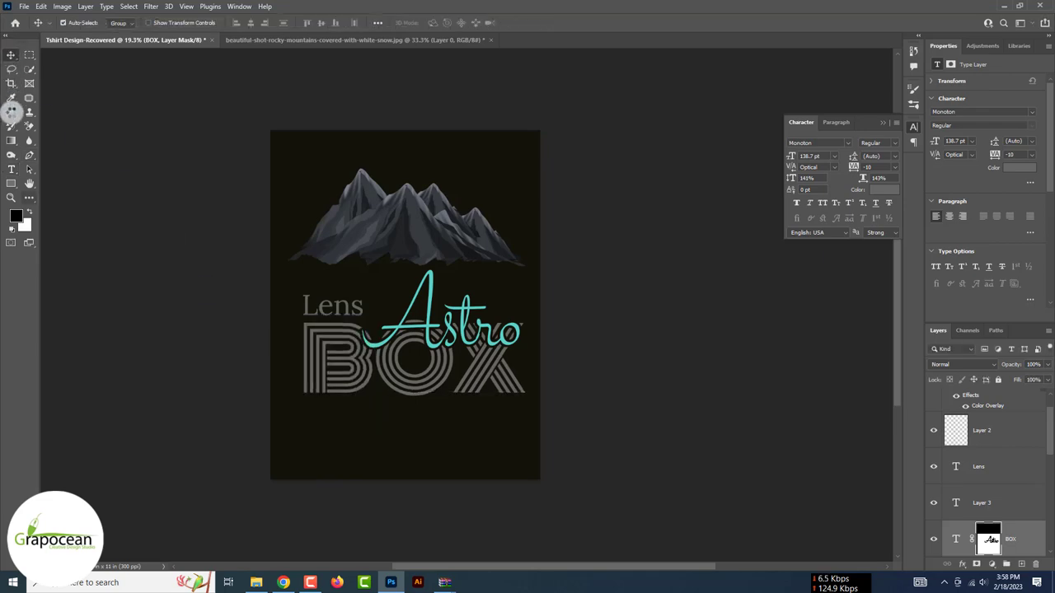
pyautogui.moveTo(378, 513); pyautogui.dragTo(415, 554)
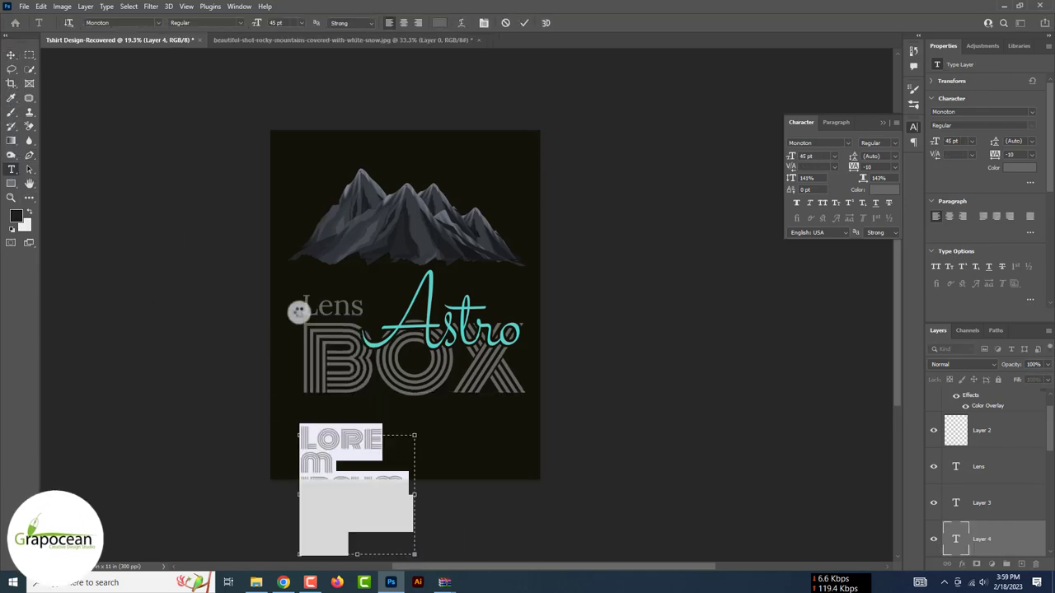
# Set the paragraph to Lora at 7 pt, narrow its box, and commit it.
pyautogui.click(157, 22)
pyautogui.scroll(5, 247, 247)
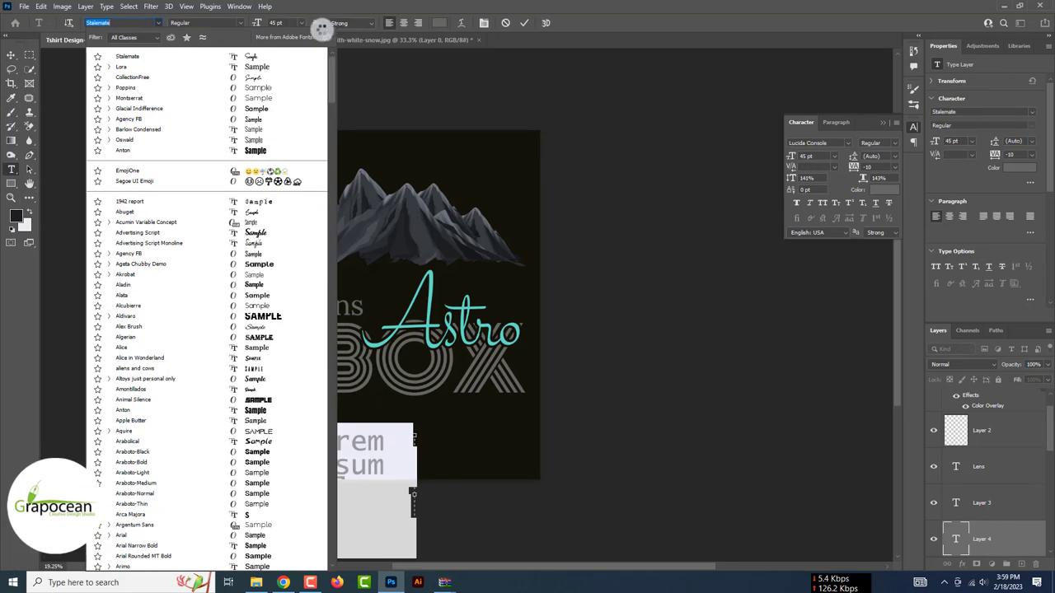
pyautogui.click(267, 62)
pyautogui.moveTo(248, 22); pyautogui.dragTo(237, 23)
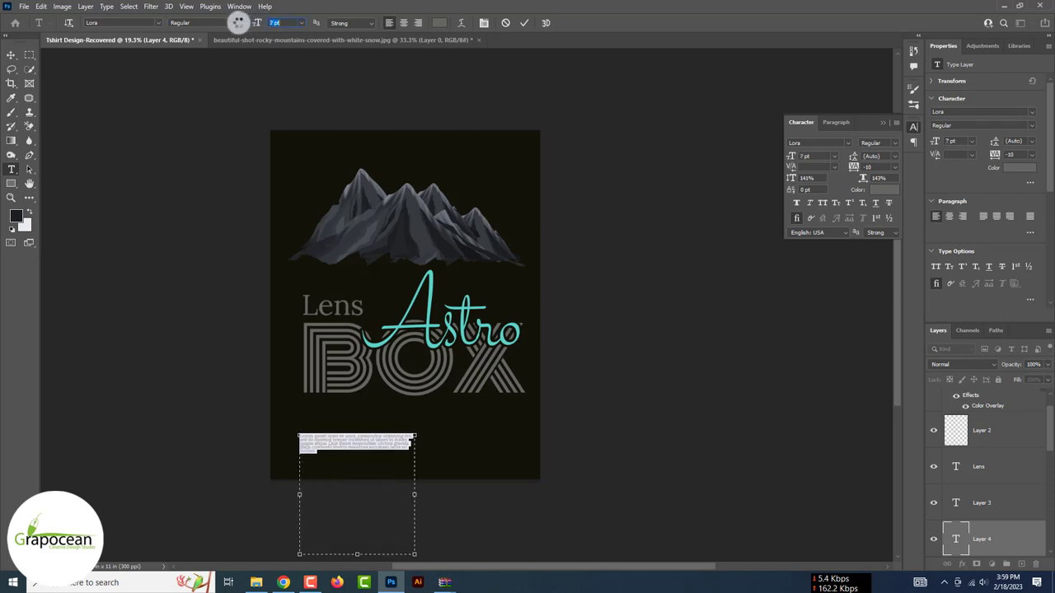
pyautogui.moveTo(414, 495); pyautogui.dragTo(354, 489)
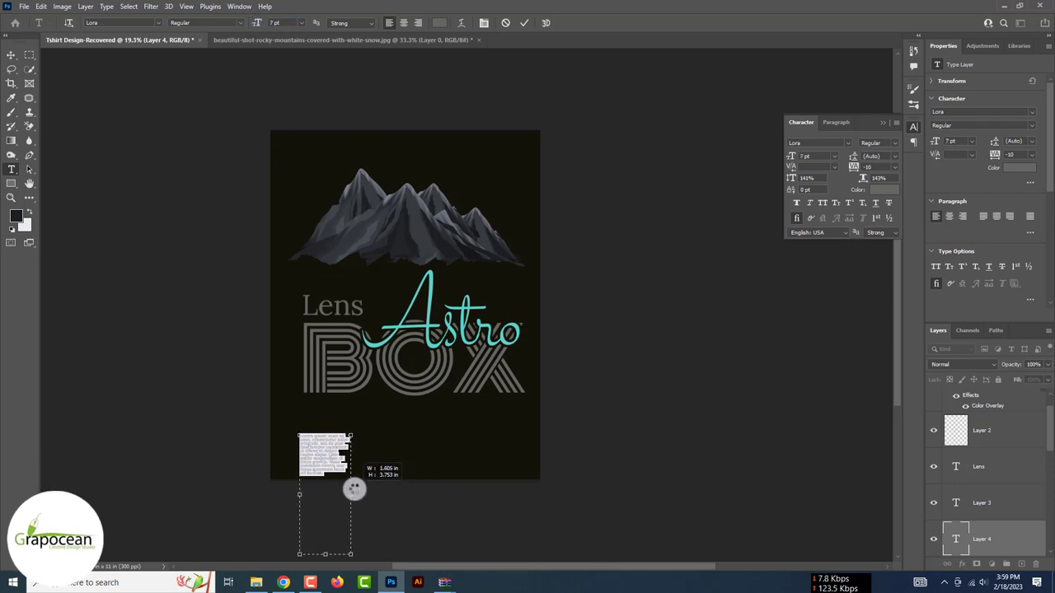
pyautogui.click(10, 55)
# Narrow the text box of the copied placeholder paragraph.
pyautogui.scroll(-3, 325, 414)
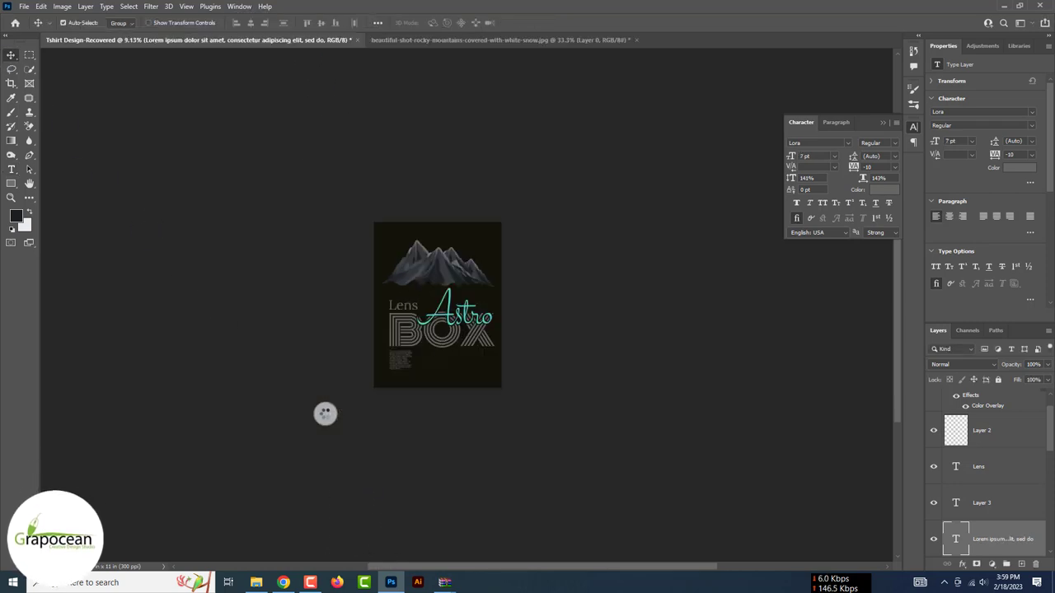
pyautogui.scroll(5, 325, 413)
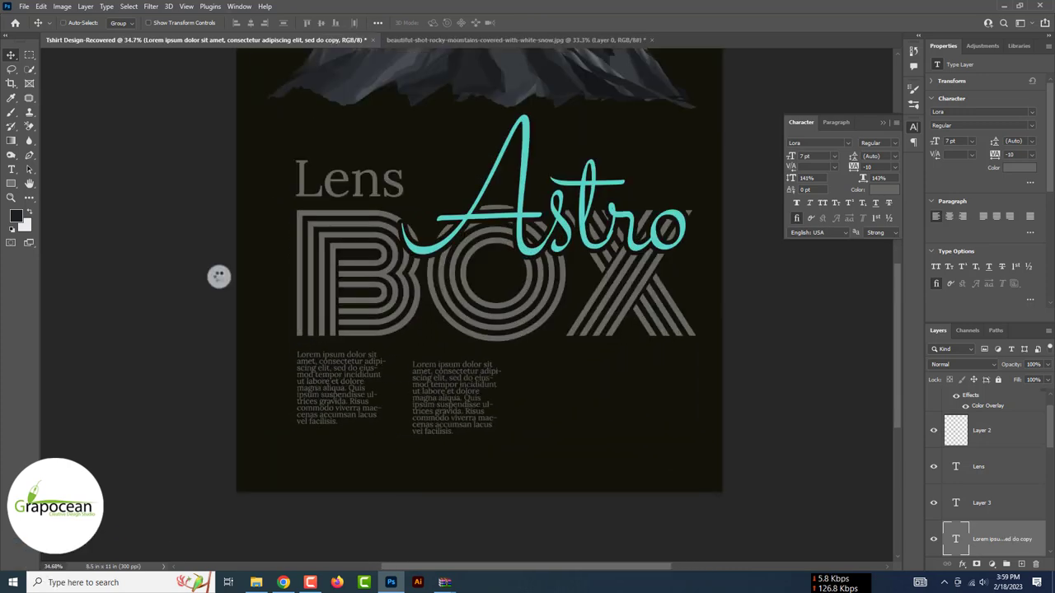
pyautogui.click(12, 169)
pyautogui.click(453, 431)
pyautogui.hotkey('ctrl', 'a')
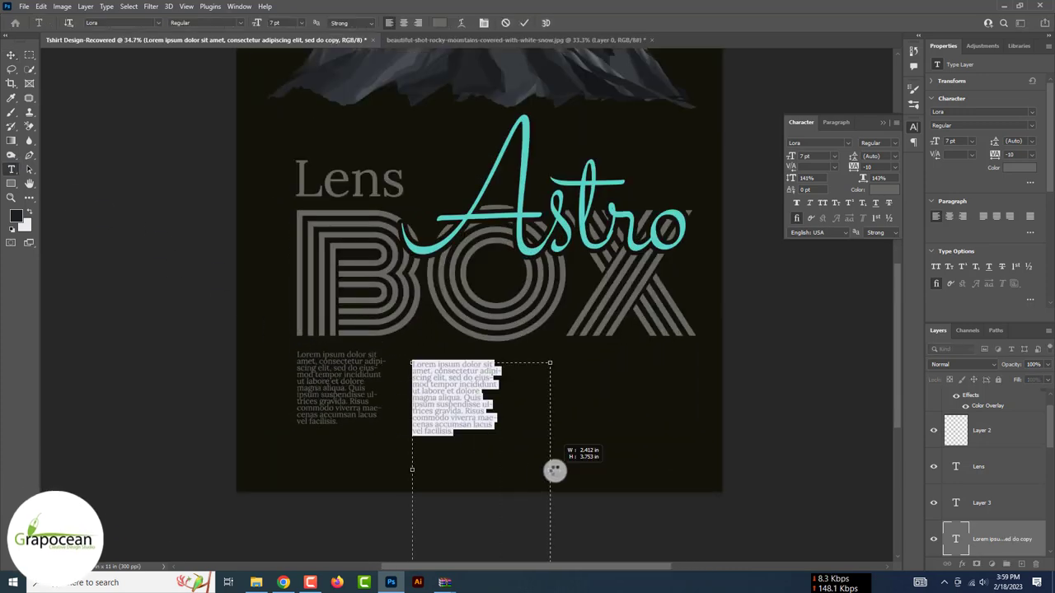
pyautogui.moveTo(555, 471)
pyautogui.mouseDown()
pyautogui.moveTo(471, 471)
pyautogui.moveTo(506, 475)
pyautogui.mouseUp()
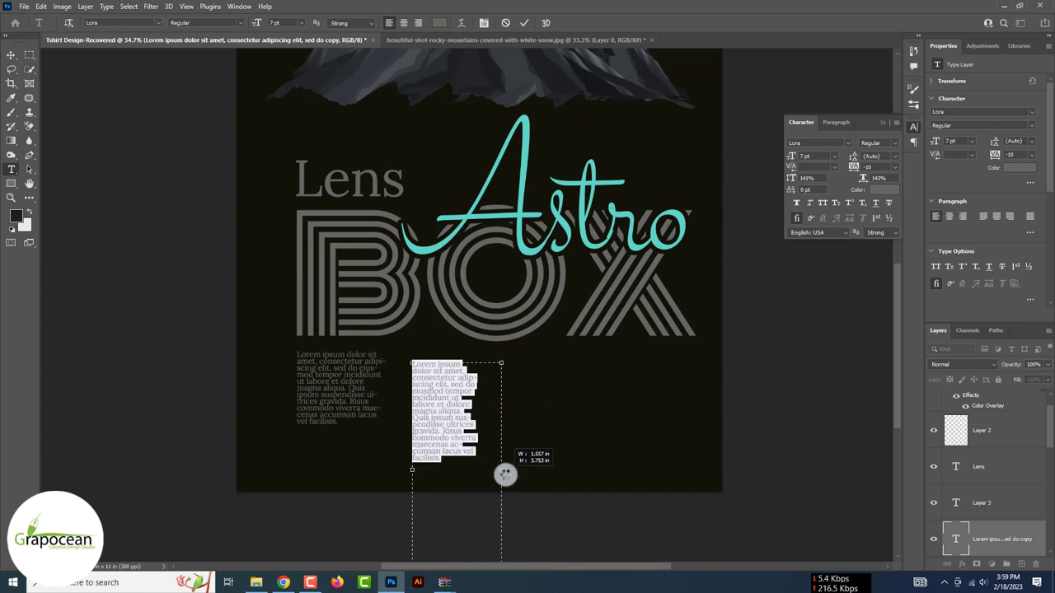
pyautogui.click(8, 51)
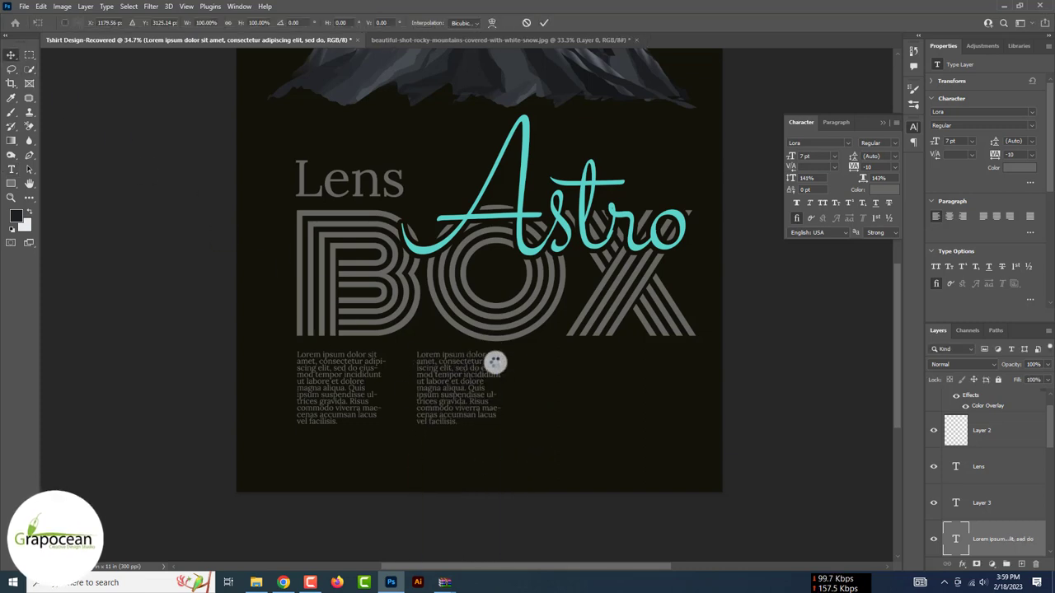
# Rotate the copied paragraph 90° to run vertically and move it left of BOX.
pyautogui.hotkey('ctrl', 't')
pyautogui.moveTo(524, 351); pyautogui.dragTo(517, 490)
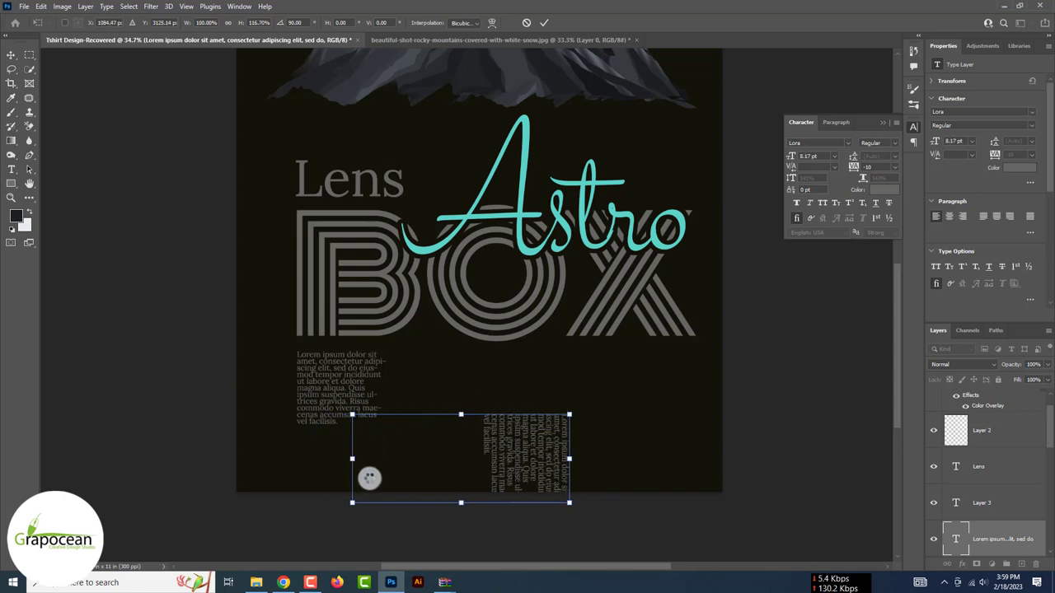
pyautogui.click(12, 169)
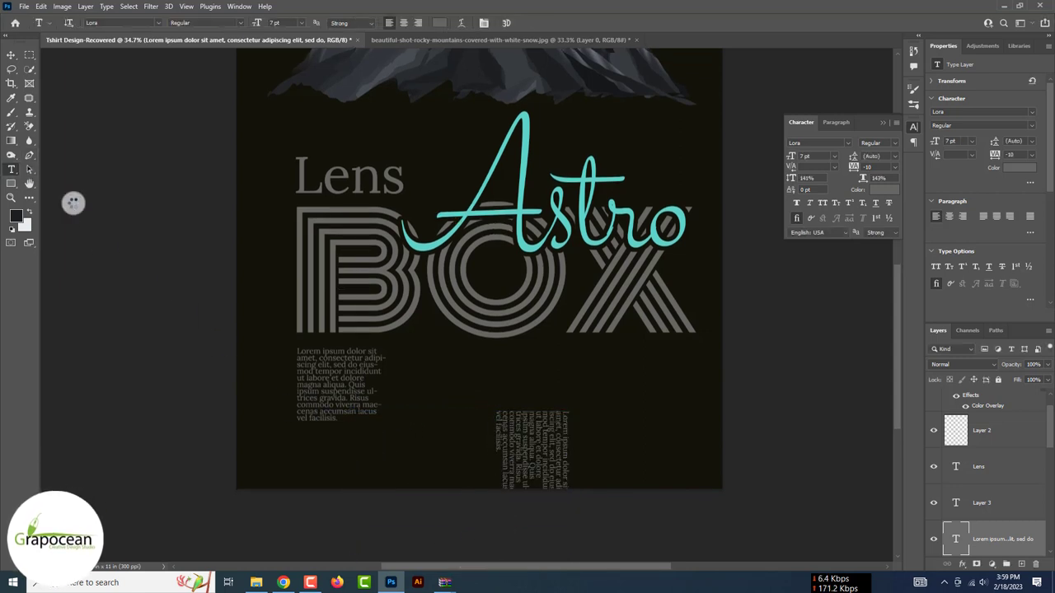
pyautogui.scroll(-2, 460, 500)
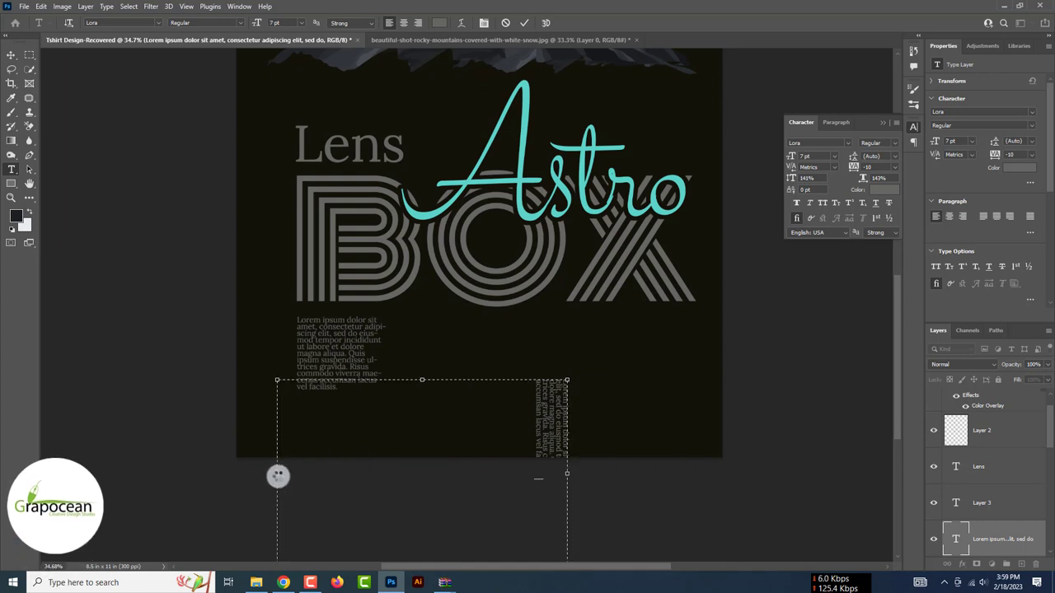
pyautogui.moveTo(280, 478); pyautogui.dragTo(511, 482)
pyautogui.moveTo(520, 376); pyautogui.dragTo(278, 198)
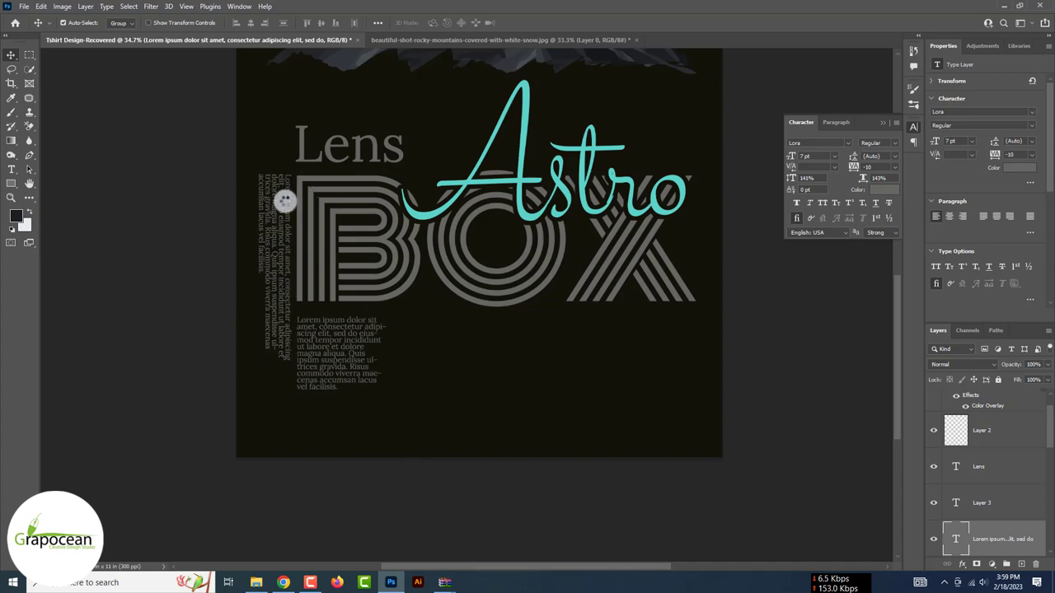
# Save the document and stretch the vertical text box to align with BOX's top.
pyautogui.scroll(-2, 284, 199)
pyautogui.scroll(3, 242, 193)
pyautogui.click(12, 169)
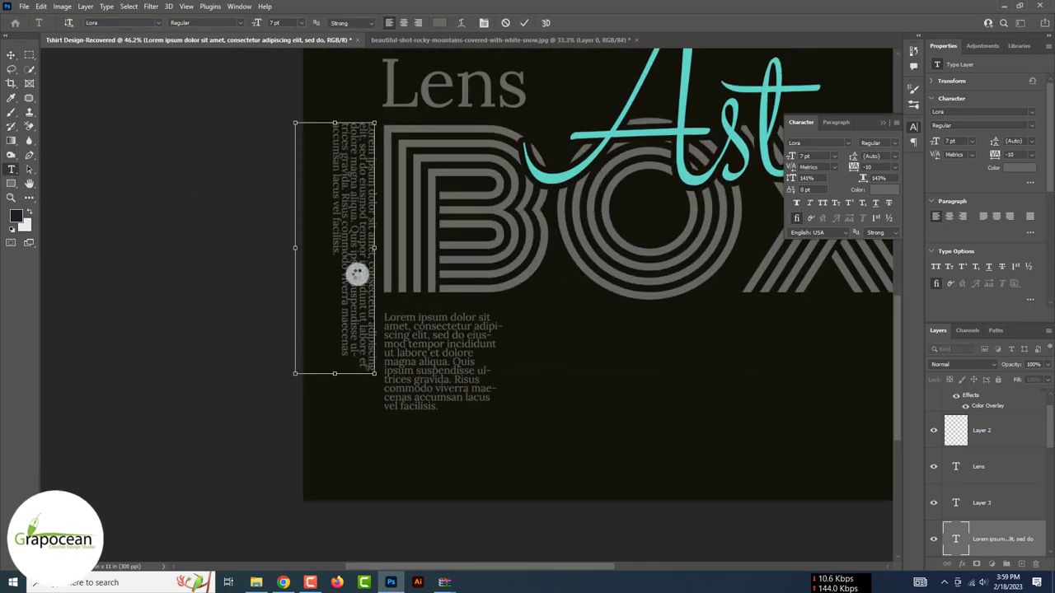
pyautogui.hotkey('ctrl', 's')
pyautogui.click(725, 426)
pyautogui.click(365, 259)
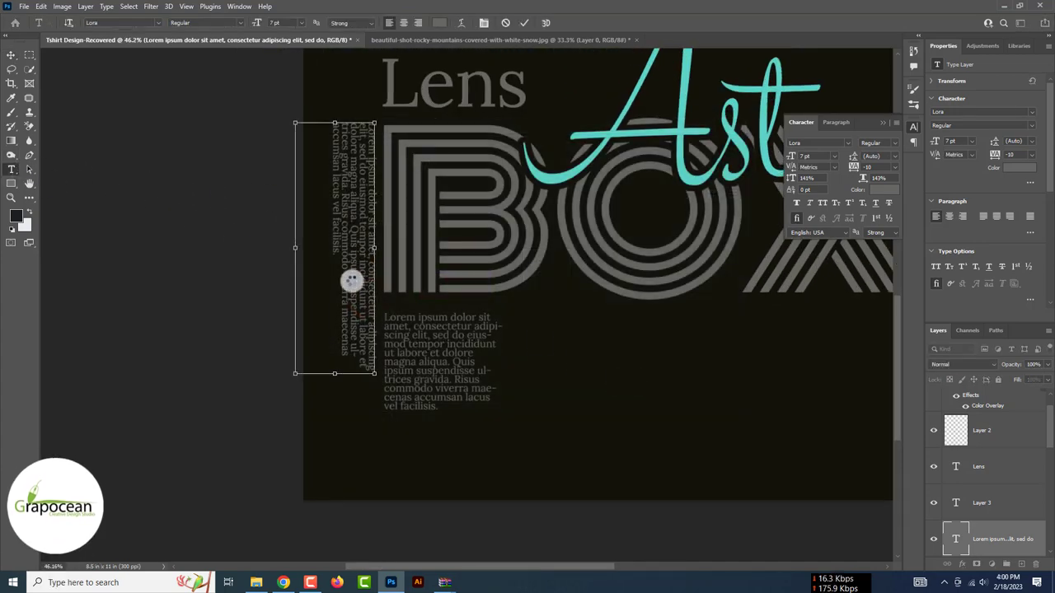
pyautogui.hotkey('ctrl', 'a')
pyautogui.moveTo(342, 422); pyautogui.dragTo(342, 419)
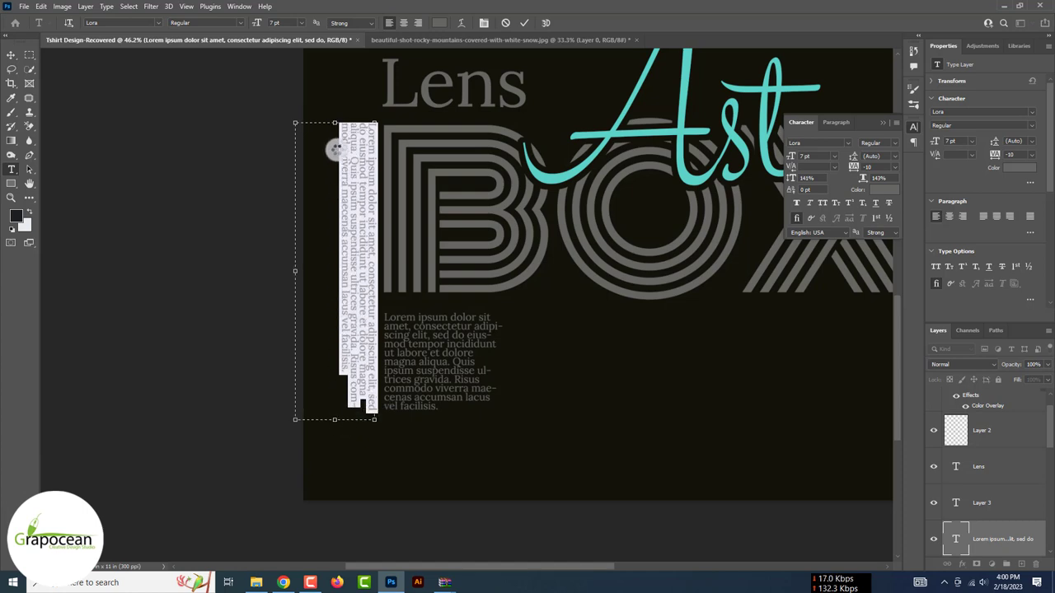
pyautogui.moveTo(336, 128); pyautogui.dragTo(336, 124)
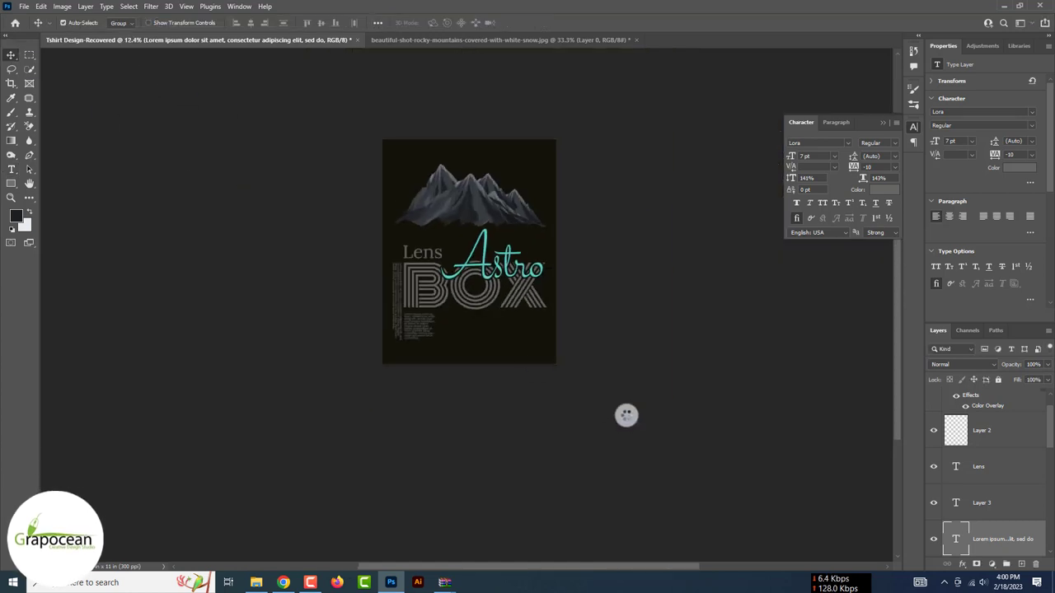
# Draw a thin teal-filled horizontal rectangle below BOX.
pyautogui.click(627, 415)
pyautogui.hotkey('ctrl', '0')
pyautogui.click(11, 183)
pyautogui.moveTo(285, 418); pyautogui.dragTo(404, 417)
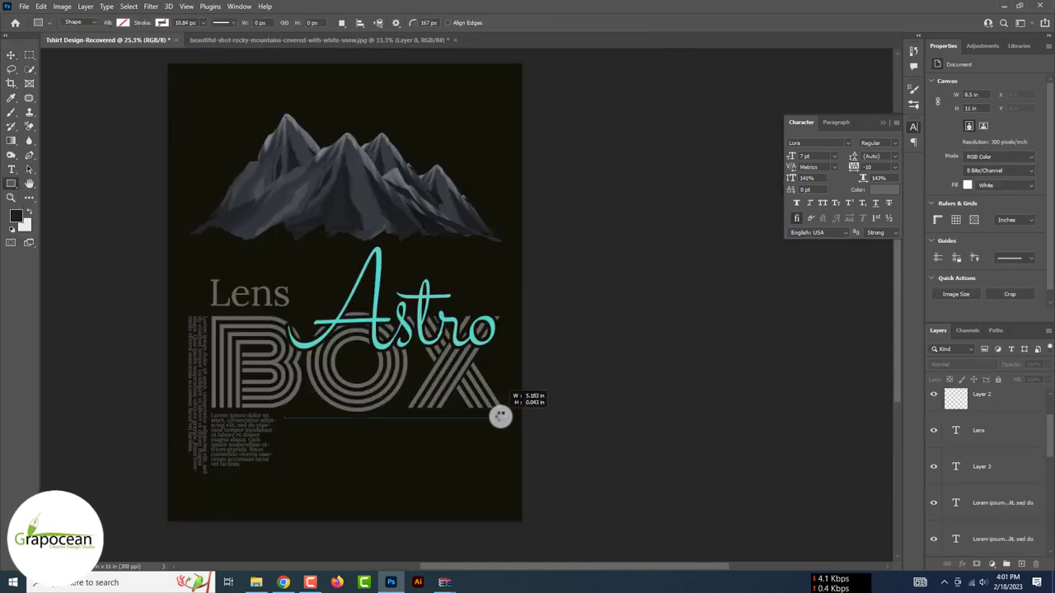
pyautogui.moveTo(500, 417); pyautogui.dragTo(500, 417)
pyautogui.scroll(2, 394, 429)
pyautogui.click(123, 22)
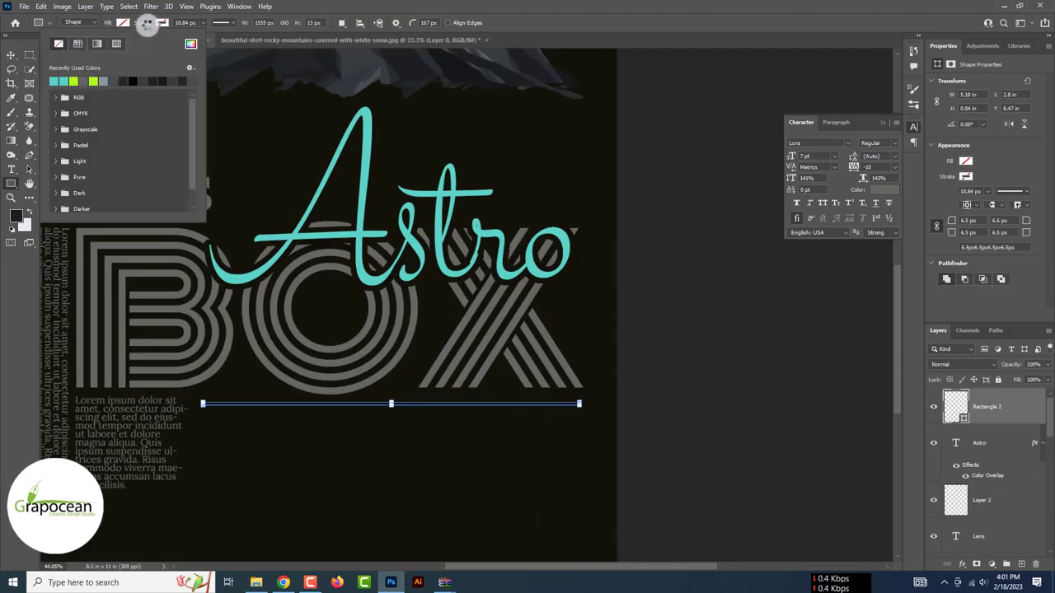
pyautogui.click(160, 23)
pyautogui.click(122, 22)
# Duplicate the teal bar downward several times to form a stack of lines.
pyautogui.press('v')
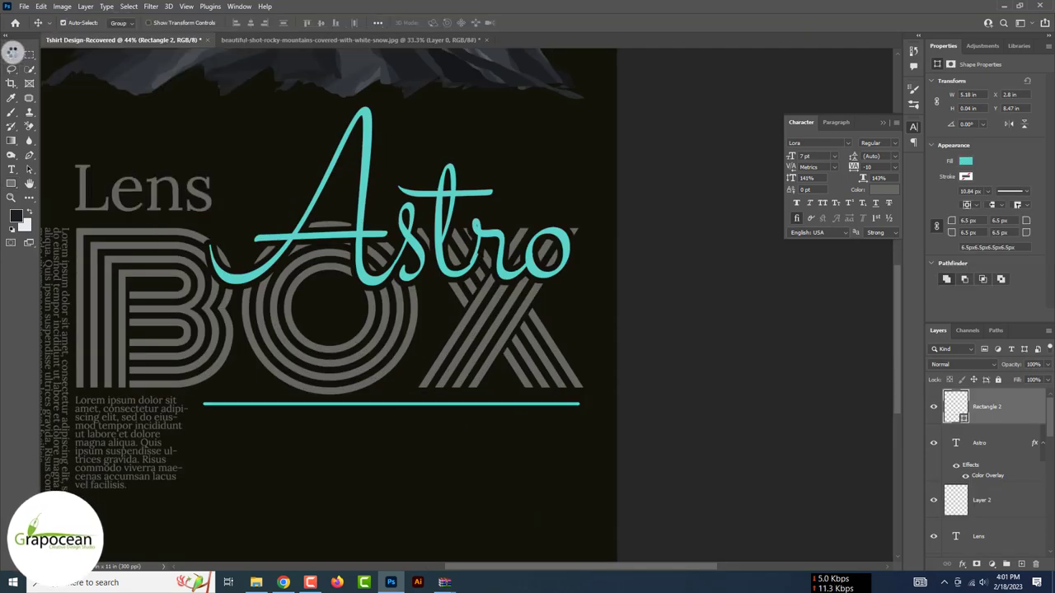
pyautogui.scroll(3, 372, 436)
pyautogui.moveTo(372, 436)
pyautogui.mouseDown()
pyautogui.moveTo(369, 472)
pyautogui.moveTo(375, 445)
pyautogui.mouseUp()
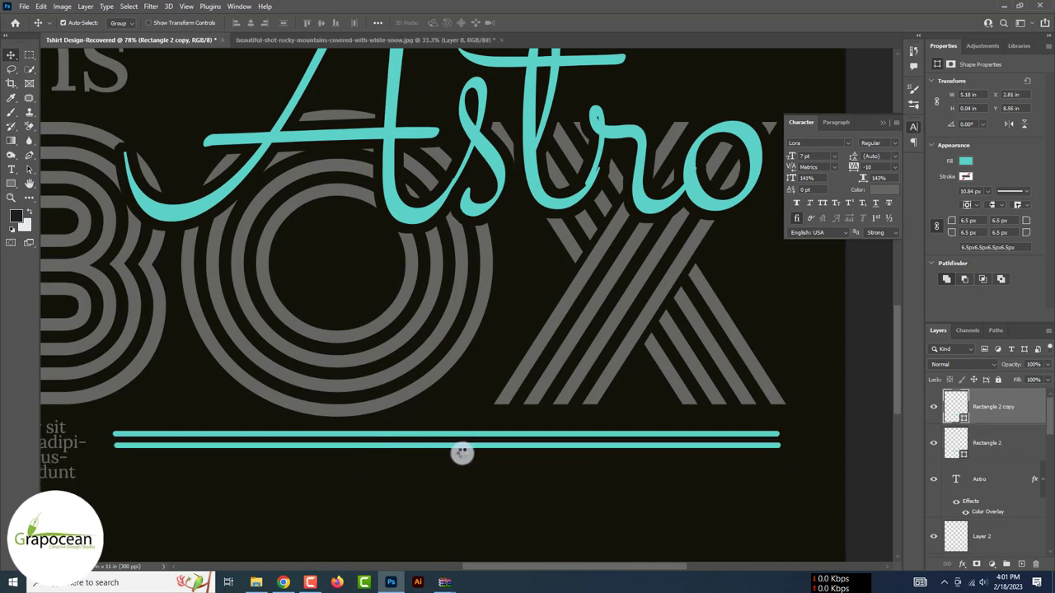
pyautogui.moveTo(462, 452)
pyautogui.mouseDown()
pyautogui.moveTo(501, 484)
pyautogui.moveTo(513, 513)
pyautogui.mouseUp()
pyautogui.hotkey('ctrl', '0')
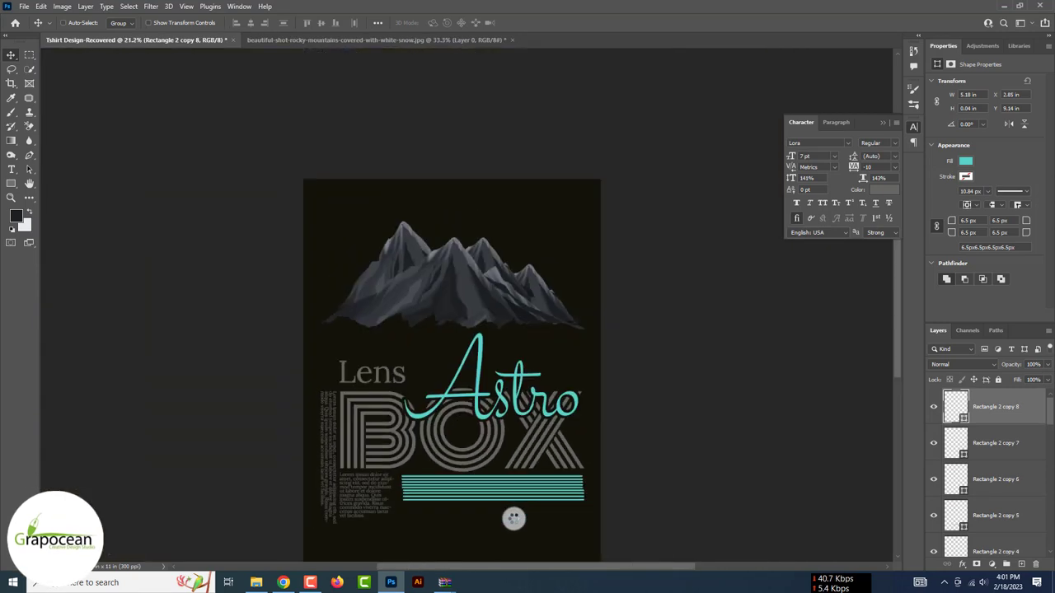
pyautogui.scroll(5, 482, 445)
pyautogui.moveTo(464, 435)
pyautogui.mouseDown()
pyautogui.moveTo(464, 447)
pyautogui.moveTo(485, 449)
pyautogui.mouseUp()
pyautogui.moveTo(535, 471); pyautogui.dragTo(535, 476)
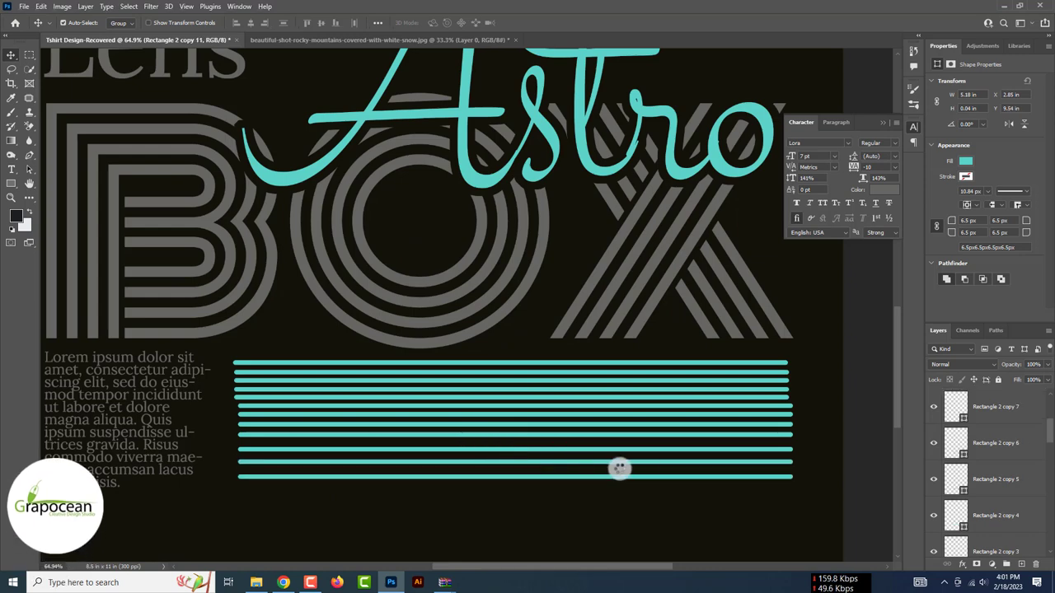
pyautogui.scroll(-5, 989, 486)
# Select all the teal line layers and distribute them evenly.
pyautogui.keyDown('shift'); pyautogui.click(994, 442); pyautogui.keyUp('shift')
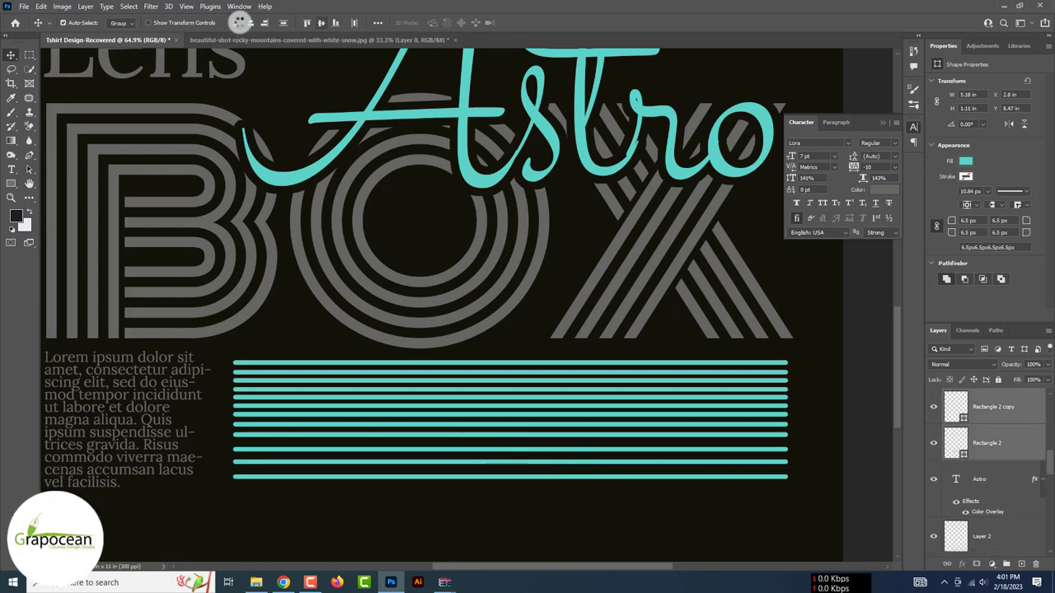
pyautogui.click(285, 22)
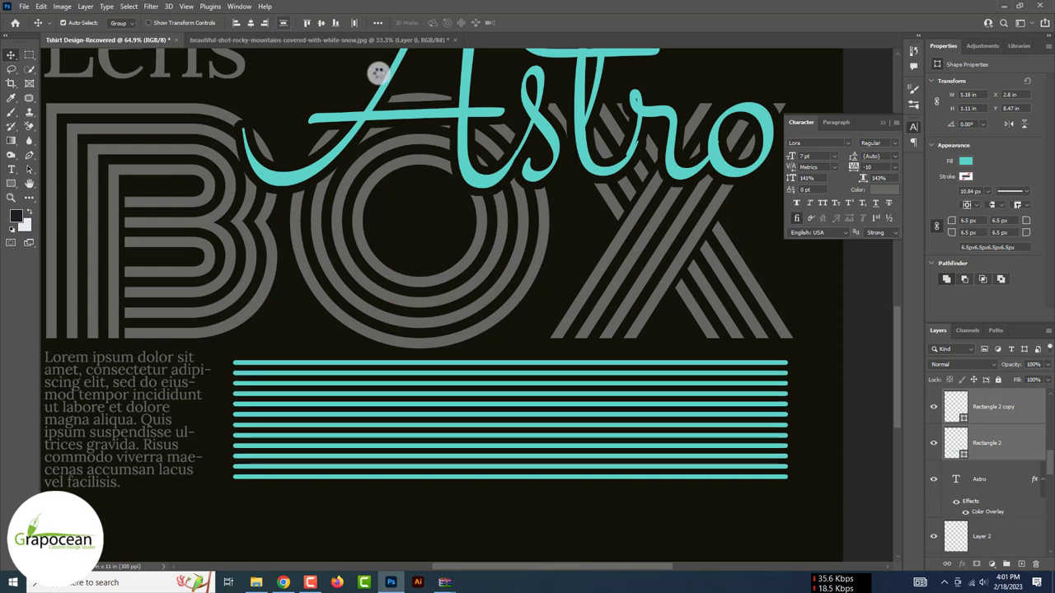
pyautogui.scroll(-5, 378, 73)
pyautogui.rightClick(1007, 409)
# Convert the teal lines into one smart object and Liquify them into wavy ripples.
pyautogui.click(934, 258)
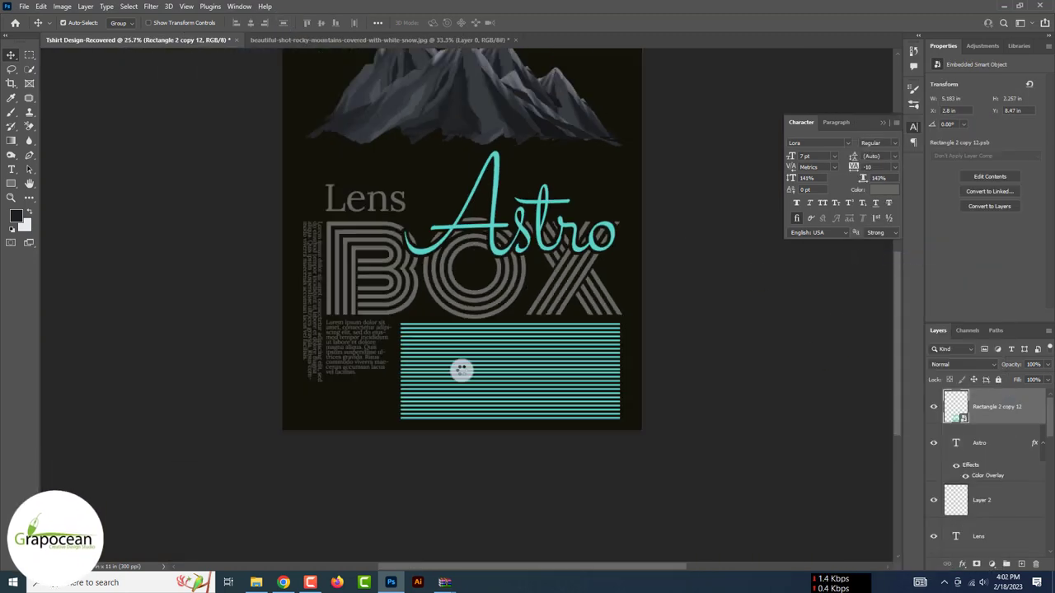
pyautogui.hotkey('ctrl', 'shift', 'x')
pyautogui.scroll(5, 424, 477)
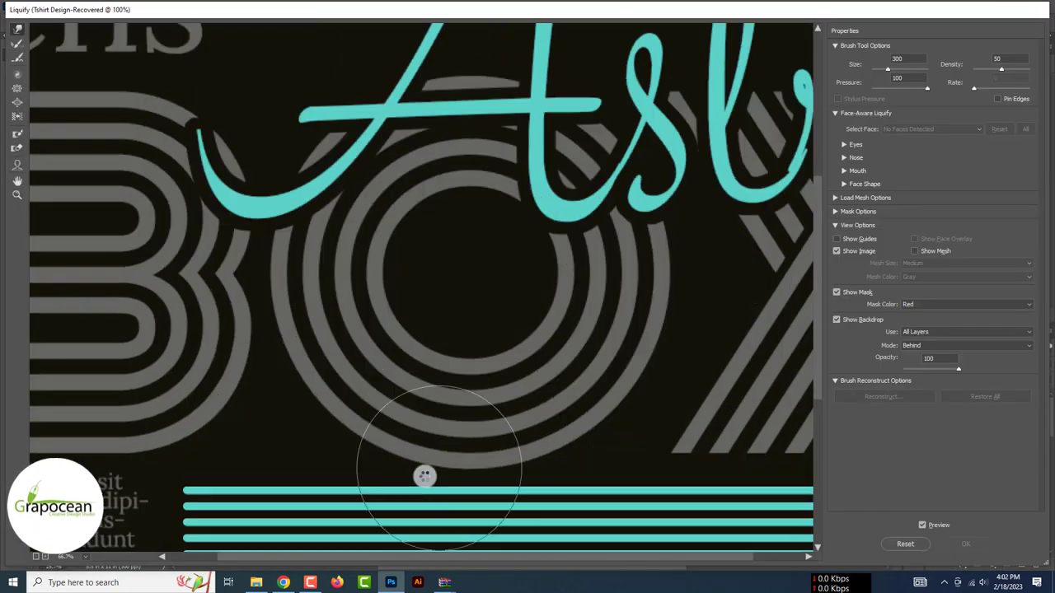
pyautogui.scroll(-8, 424, 477)
pyautogui.scroll(4, 422, 457)
pyautogui.scroll(-1, 414, 384)
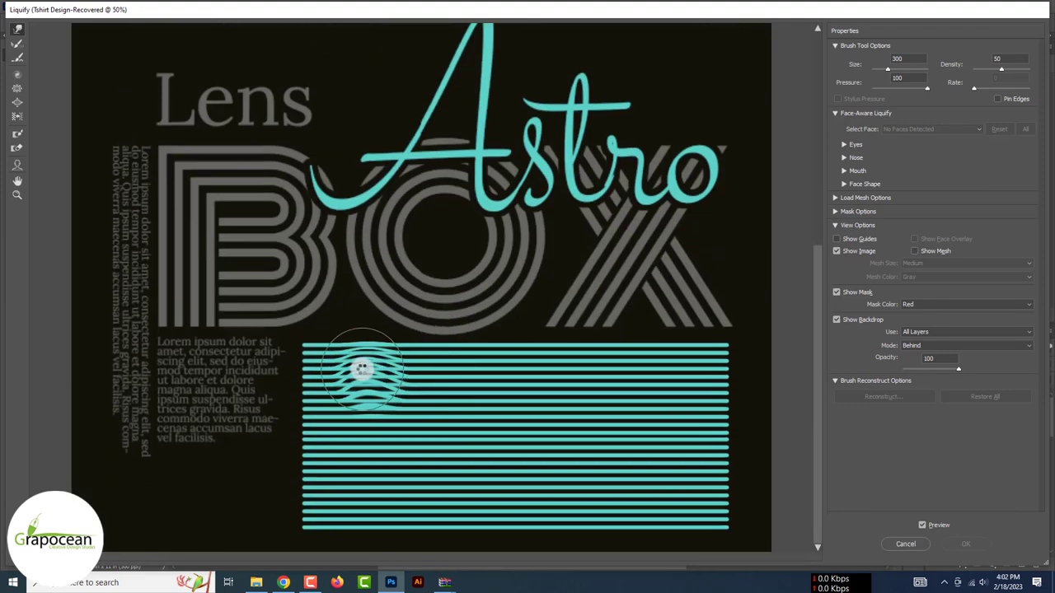
pyautogui.moveTo(463, 379)
pyautogui.mouseDown()
pyautogui.moveTo(492, 358)
pyautogui.moveTo(580, 365)
pyautogui.mouseUp()
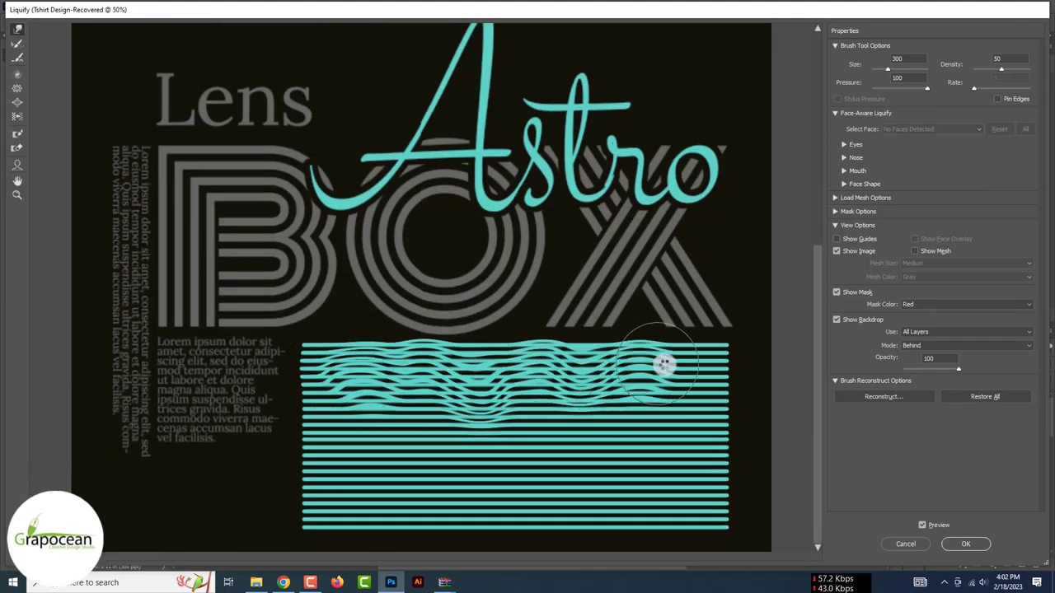
pyautogui.moveTo(616, 426); pyautogui.dragTo(695, 421)
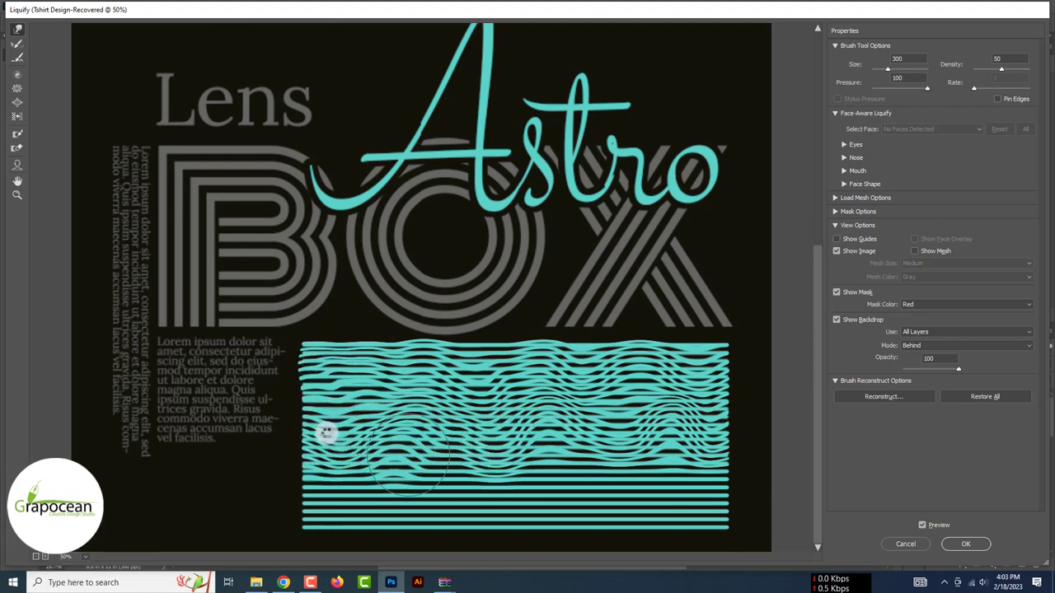
pyautogui.moveTo(321, 483); pyautogui.dragTo(414, 507)
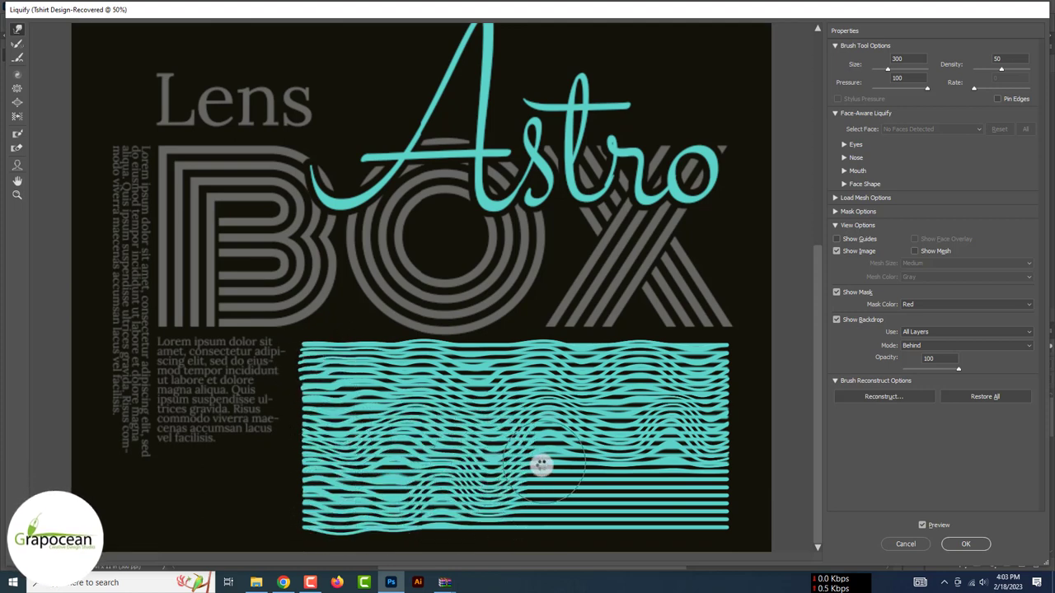
pyautogui.moveTo(540, 466)
pyautogui.mouseDown()
pyautogui.moveTo(558, 506)
pyautogui.moveTo(624, 470)
pyautogui.moveTo(699, 485)
pyautogui.mouseUp()
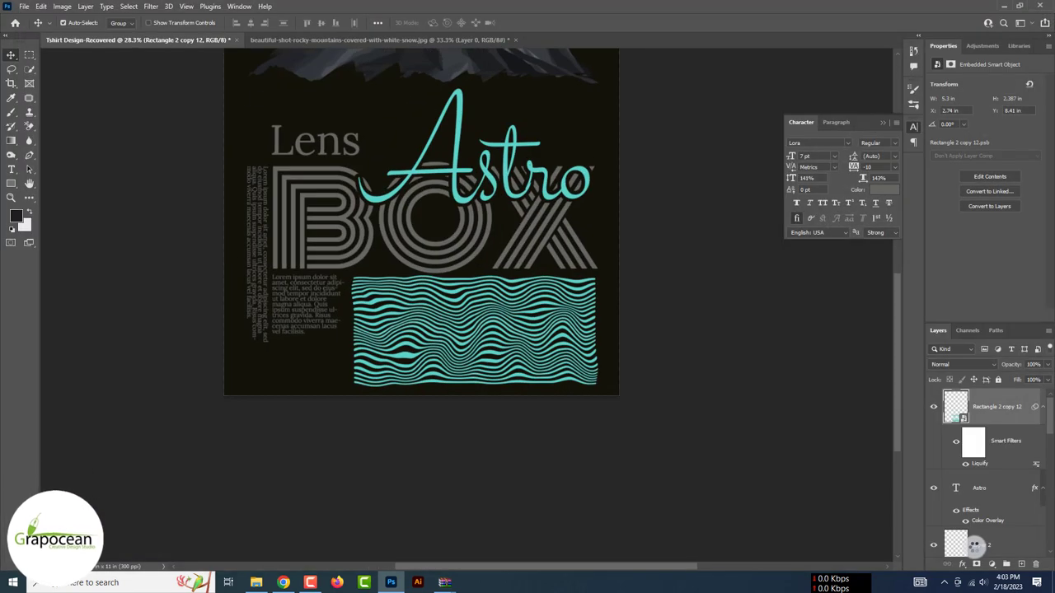
# Move the wavy band to the top and rotate it behind the mountains.
pyautogui.hotkey('ctrl', '-')
pyautogui.hotkey('ctrl', '-')
pyautogui.moveTo(486, 475); pyautogui.dragTo(454, 246)
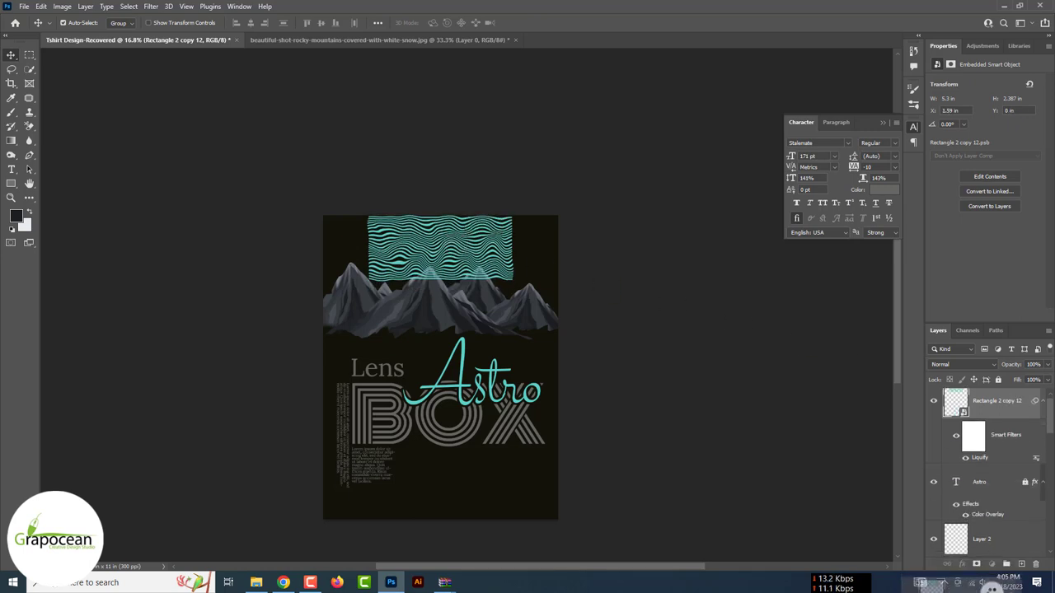
pyautogui.scroll(-5, 989, 445)
pyautogui.scroll(5, 989, 461)
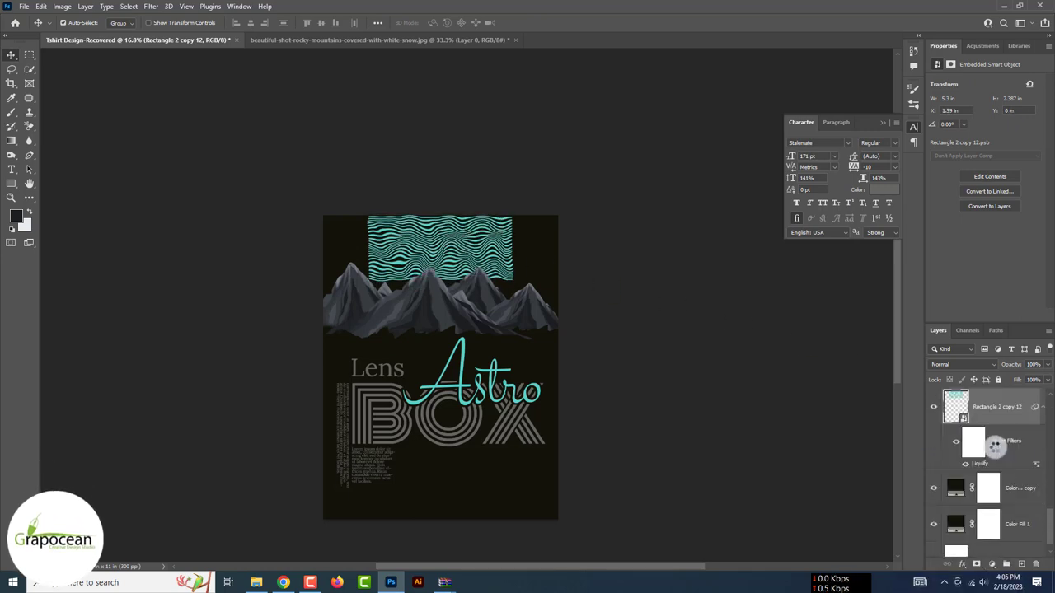
pyautogui.hotkey('ctrl', 't')
pyautogui.click(537, 223)
pyautogui.moveTo(518, 283); pyautogui.dragTo(417, 300)
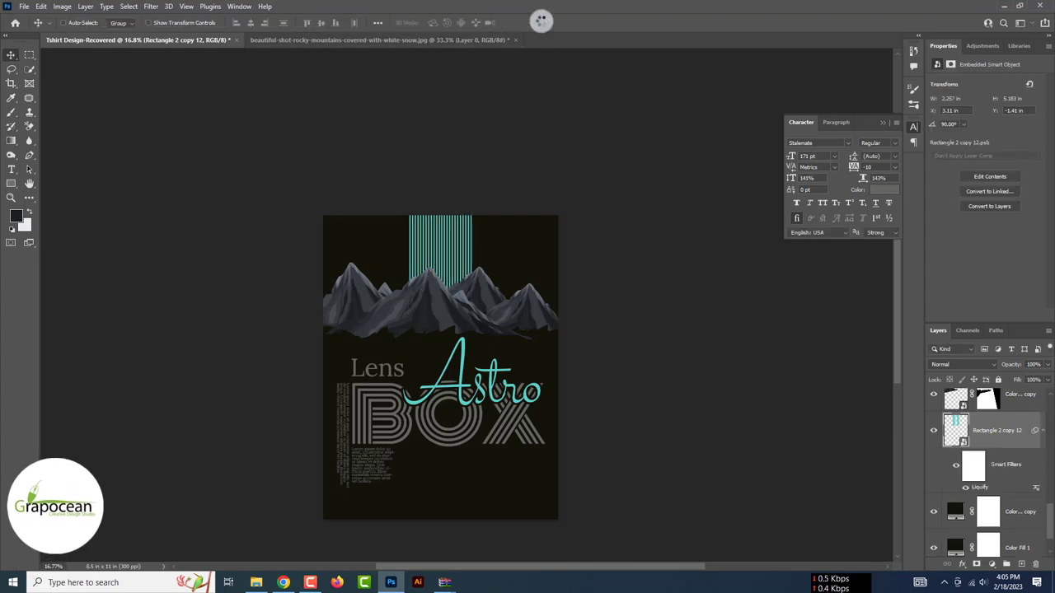
pyautogui.scroll(2, 473, 233)
pyautogui.moveTo(473, 234); pyautogui.dragTo(463, 371)
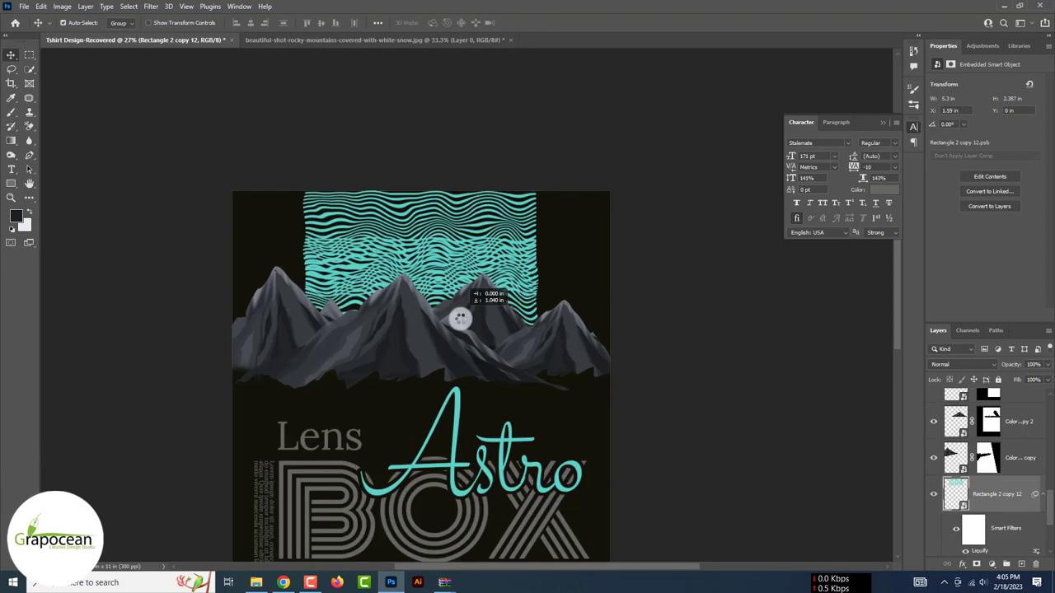
# Flip the wavy band 180° with Free Transform and commit it.
pyautogui.hotkey('ctrl', 't')
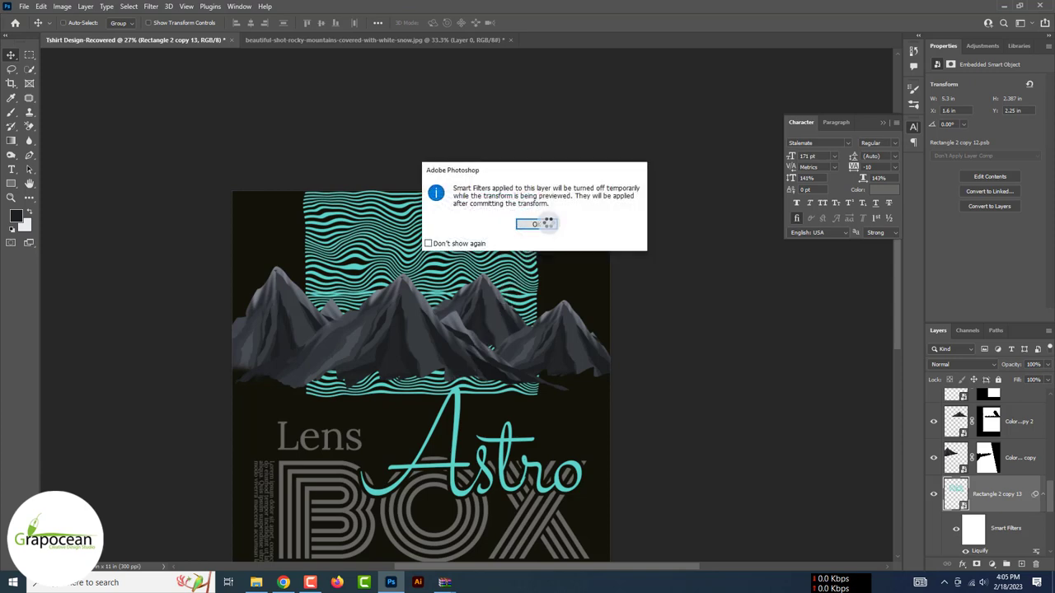
pyautogui.click(519, 223)
pyautogui.moveTo(561, 263); pyautogui.dragTo(363, 361)
pyautogui.click(544, 22)
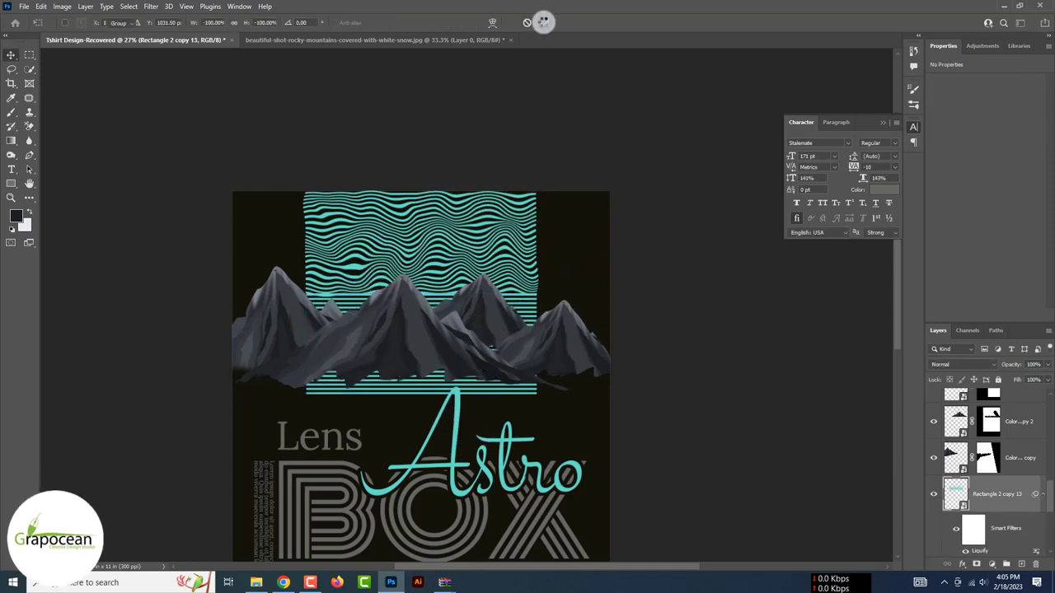
pyautogui.hotkey('ctrl', '-')
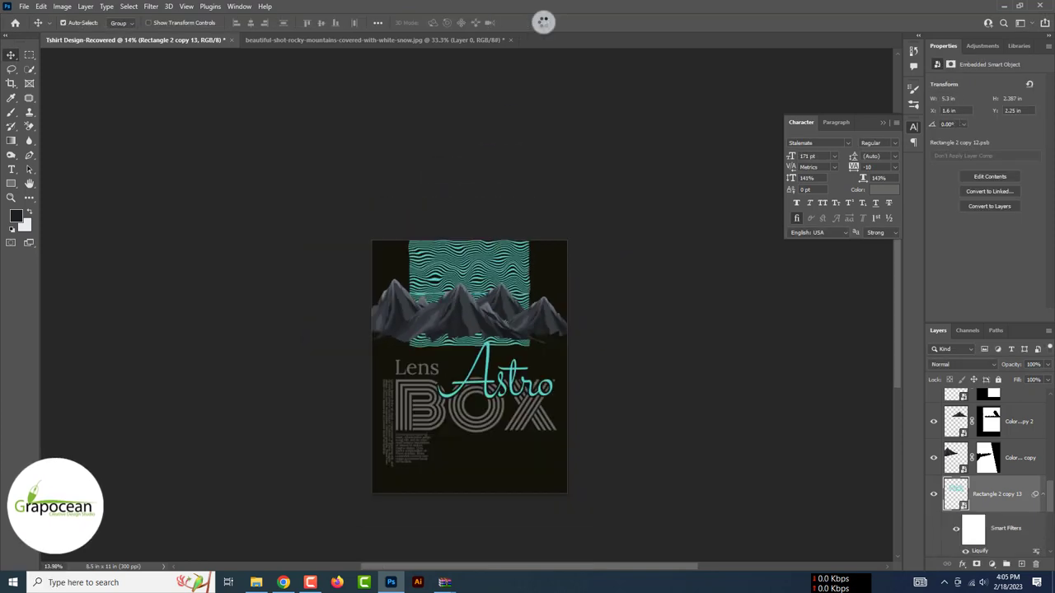
pyautogui.hotkey('ctrl', '-')
pyautogui.hotkey('ctrl', '+')
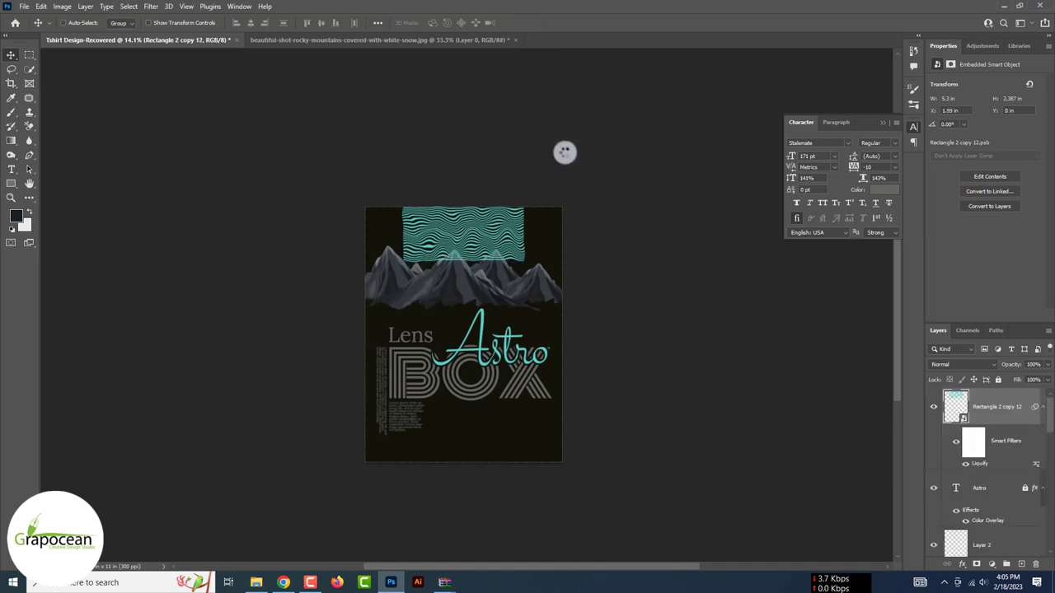
# Reposition the mountain shape upward, then select the Lens text and BOX artwork layers.
pyautogui.moveTo(393, 266); pyautogui.dragTo(447, 269)
pyautogui.moveTo(582, 478); pyautogui.dragTo(567, 439)
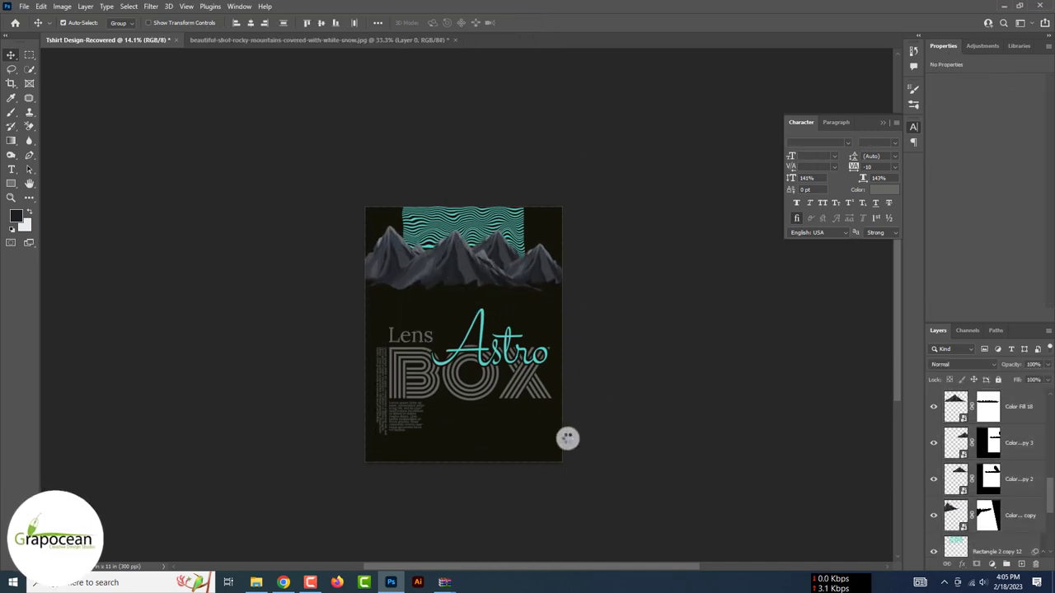
pyautogui.click(420, 350)
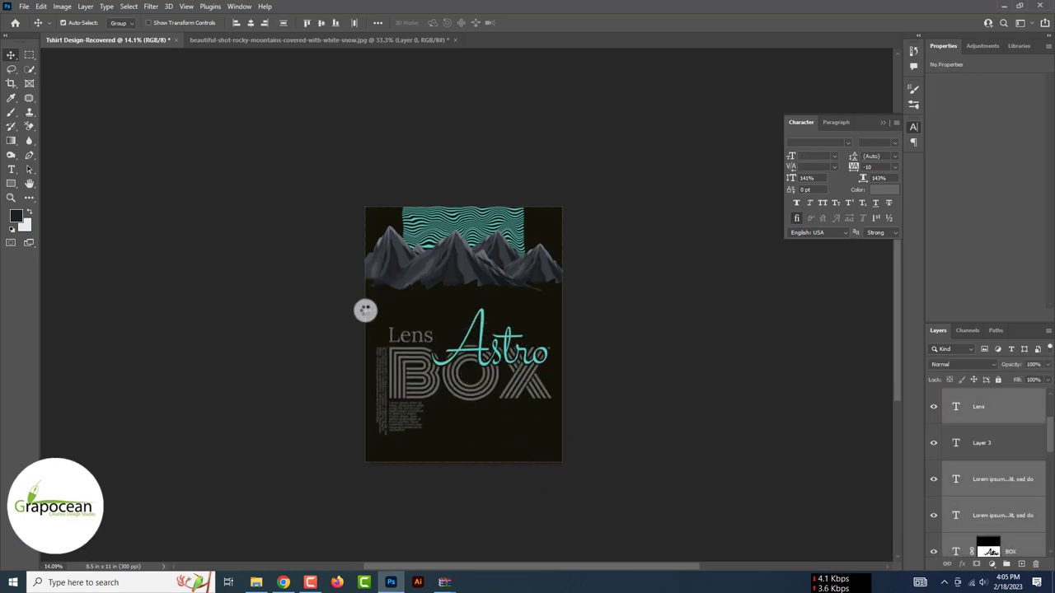
pyautogui.scroll(2, 1027, 405)
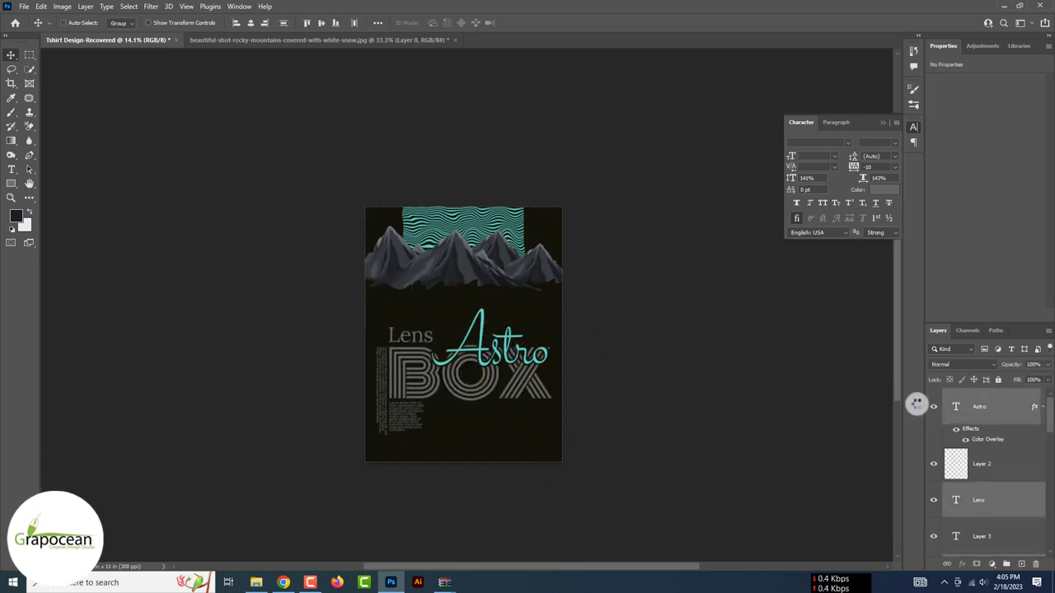
pyautogui.click(487, 374)
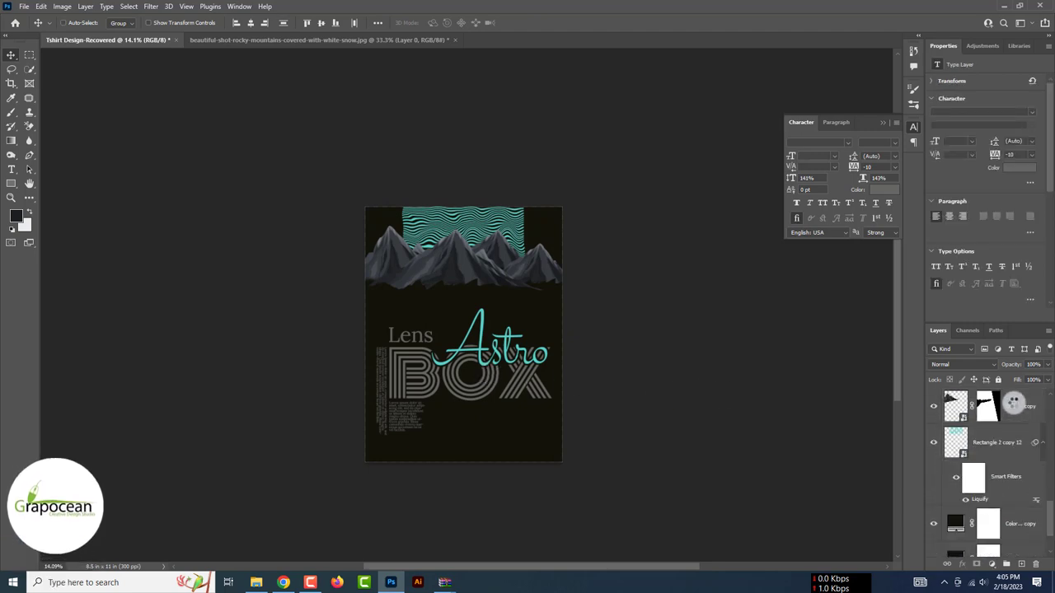
pyautogui.hotkey('ctrl', 't')
# Move the Lens, Astro and BOX text group up toward the mountains.
pyautogui.moveTo(491, 377); pyautogui.dragTo(493, 366)
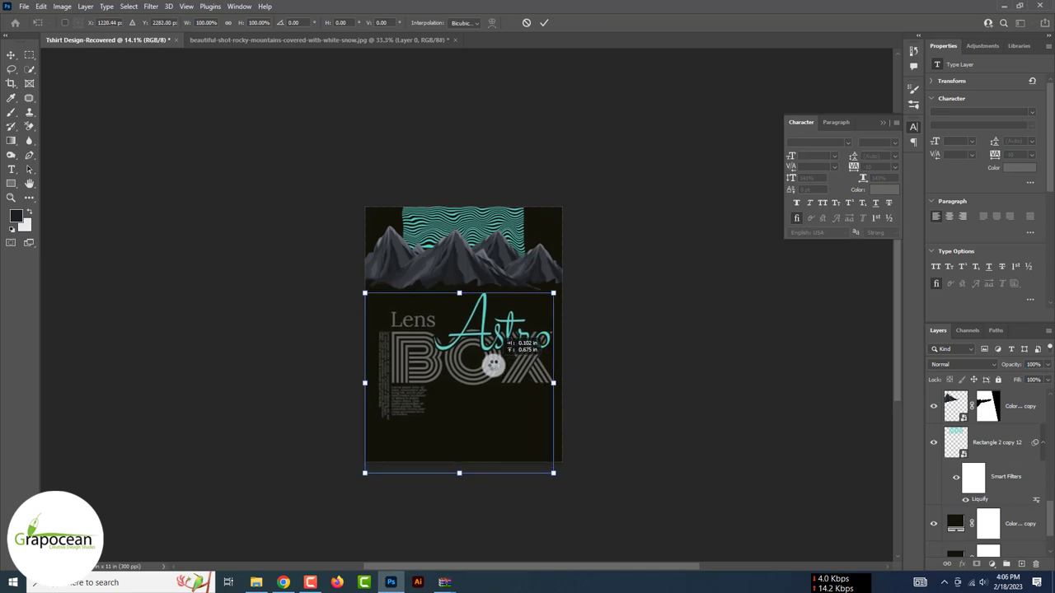
pyautogui.click(539, 21)
pyautogui.moveTo(436, 329); pyautogui.dragTo(438, 353)
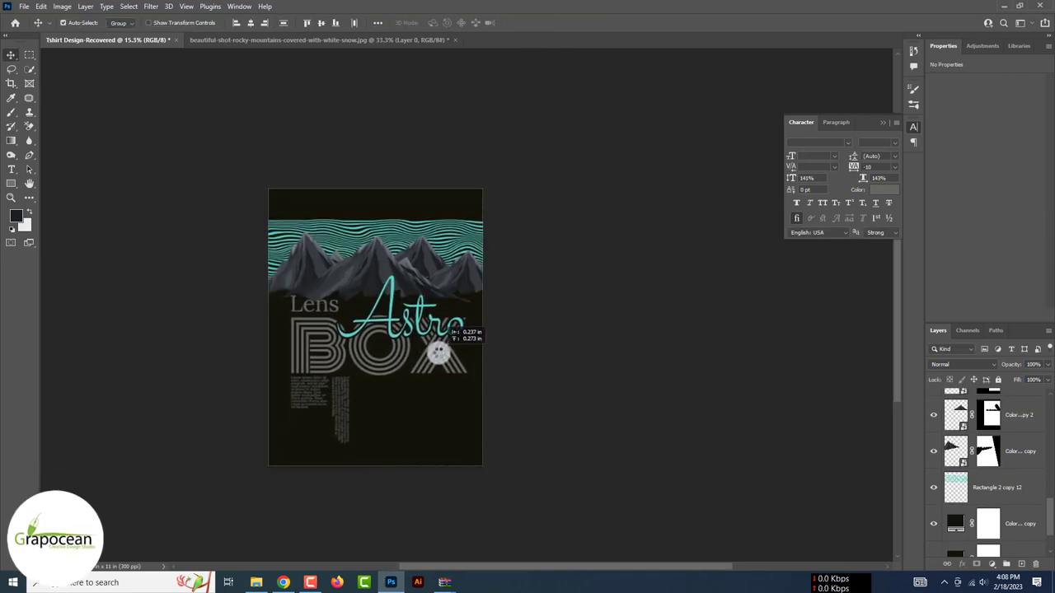
# Draw a full-height inset rectangular marquee selection on the page.
pyautogui.click(29, 56)
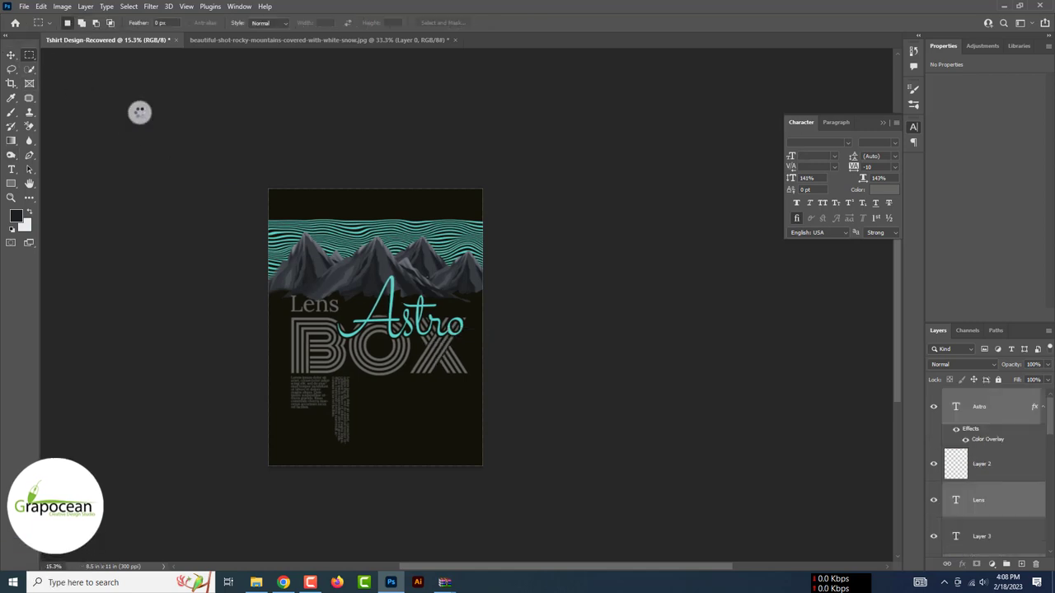
pyautogui.moveTo(288, 189); pyautogui.dragTo(314, 318)
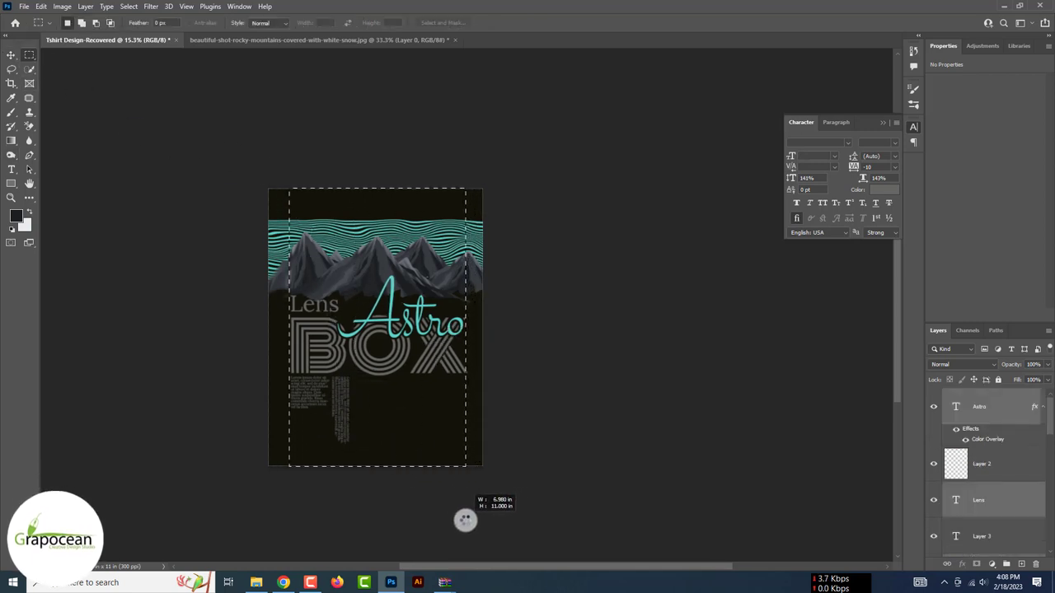
pyautogui.hotkey('alt', '[')
pyautogui.hotkey('alt', '[')
pyautogui.hotkey('alt', '[')
pyautogui.hotkey('alt', '[')
pyautogui.hotkey('alt', '[')
pyautogui.hotkey('alt', '[')
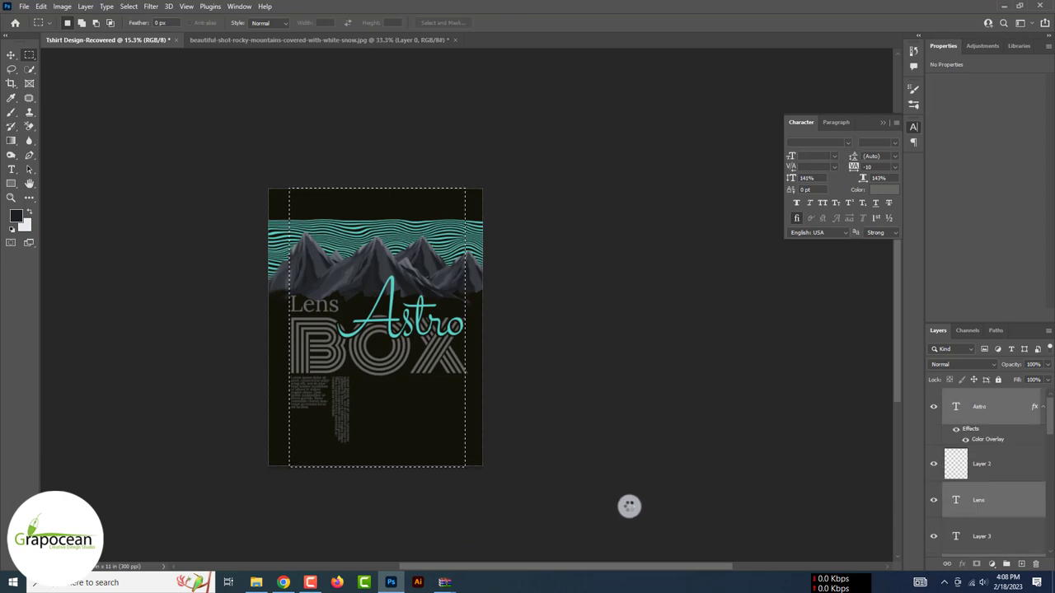
pyautogui.scroll(5, 1020, 470)
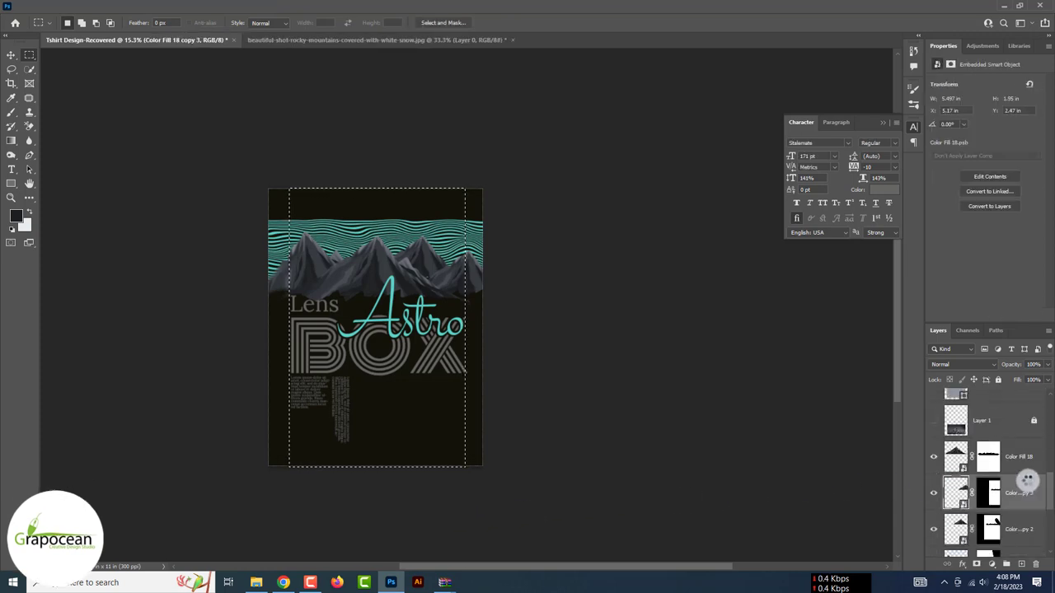
# Convert the Color Fill 18 mountain layers into one smart object.
pyautogui.click(1030, 466)
pyautogui.keyDown('shift'); pyautogui.click(1026, 528); pyautogui.keyUp('shift')
pyautogui.scroll(-3, 1026, 494)
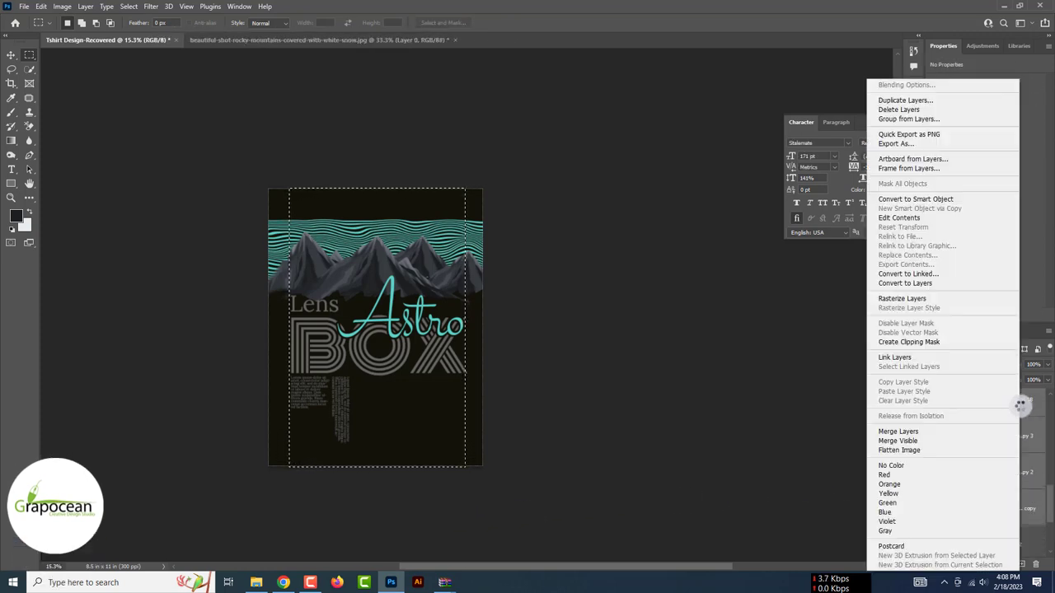
pyautogui.rightClick(1021, 406)
pyautogui.click(923, 198)
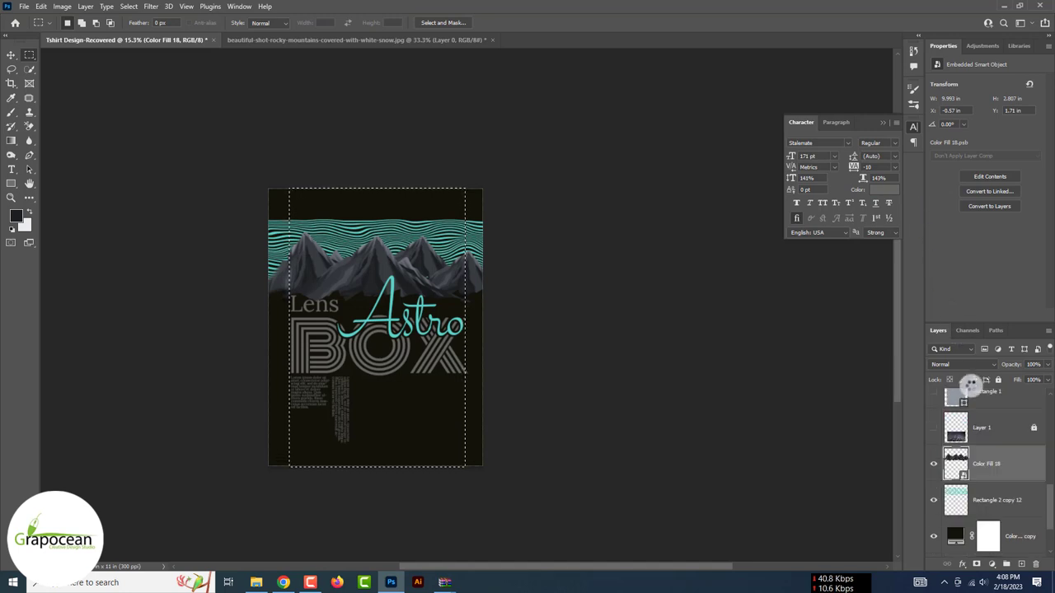
# Add layer masks from the selection to the mountains and Rectangle 2 copy 12 band layers.
pyautogui.click(999, 498)
pyautogui.rightClick(999, 499)
pyautogui.press('Escape')
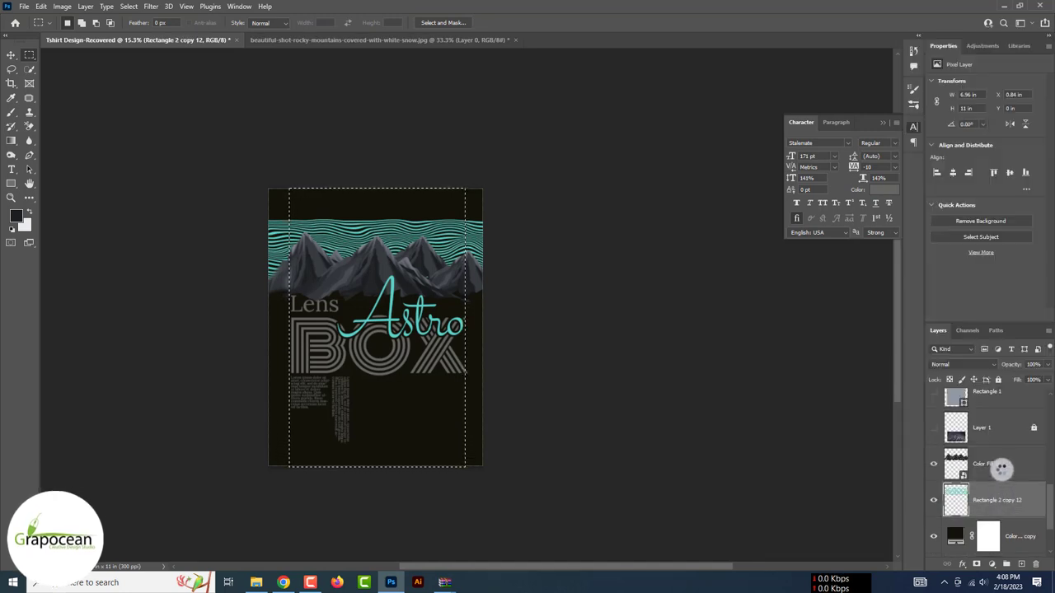
pyautogui.click(998, 466)
pyautogui.click(977, 563)
pyautogui.click(997, 499)
pyautogui.click(973, 563)
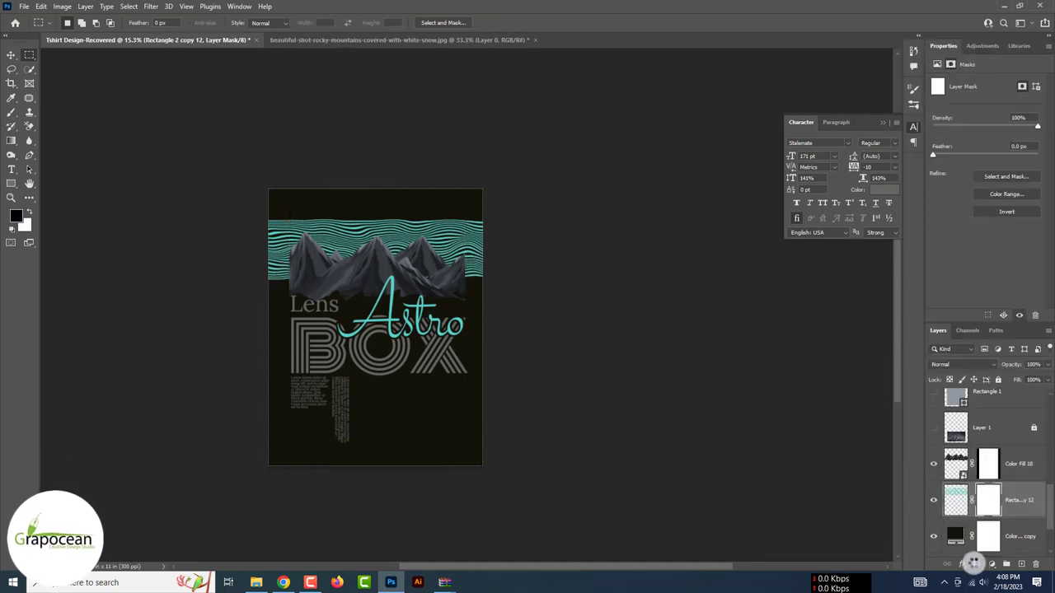
pyautogui.hotkey('ctrl', 'z')
pyautogui.click(979, 564)
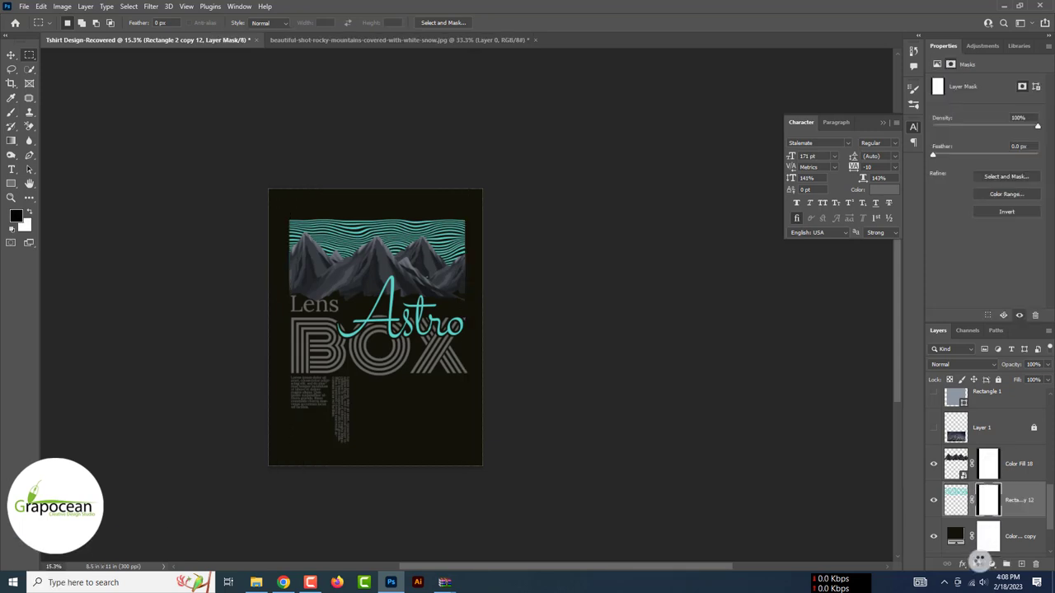
pyautogui.scroll(1, 437, 262)
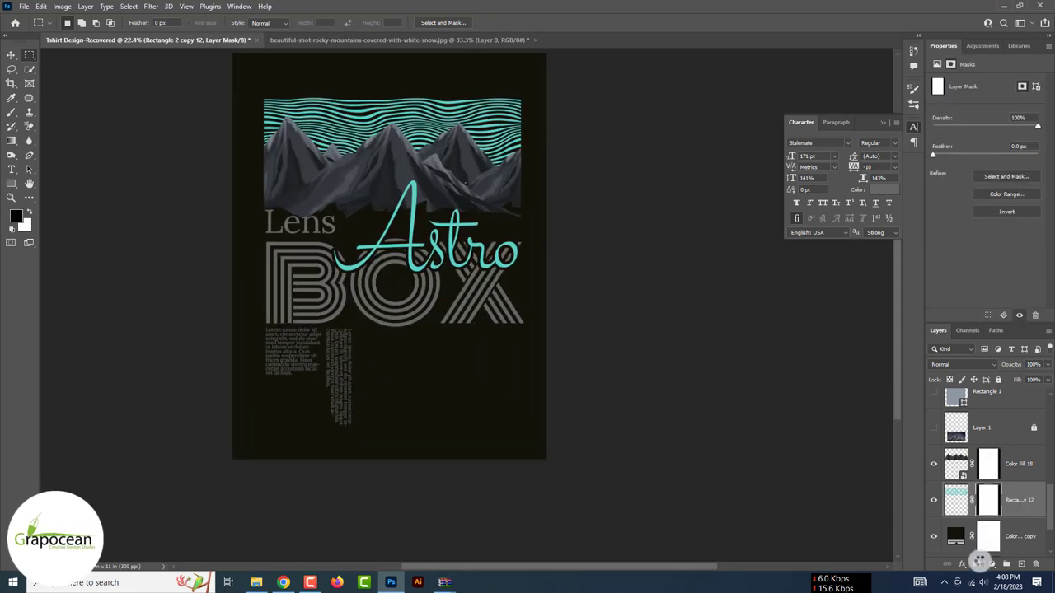
pyautogui.press('v')
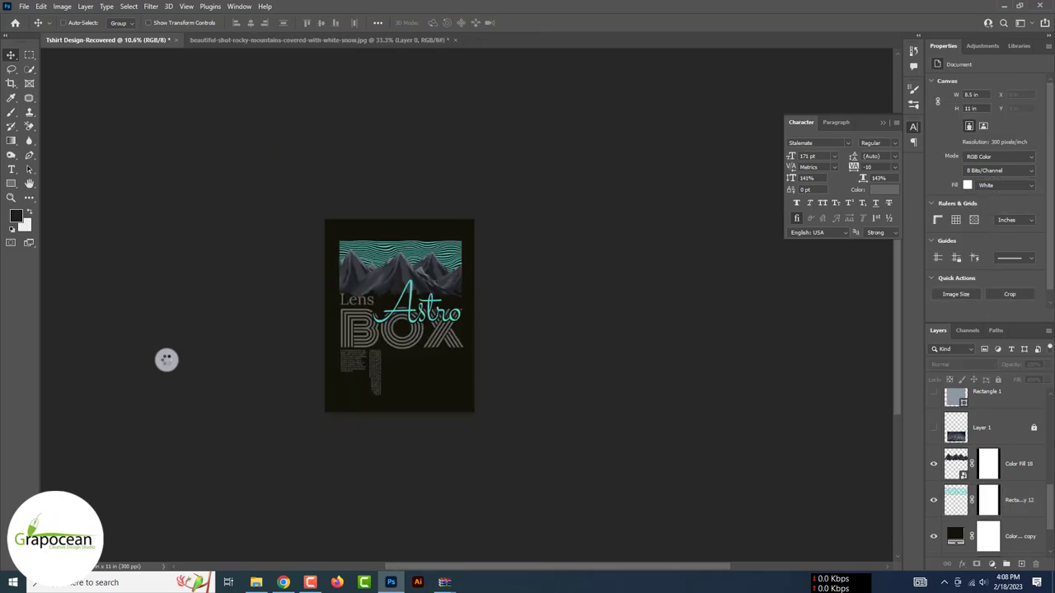